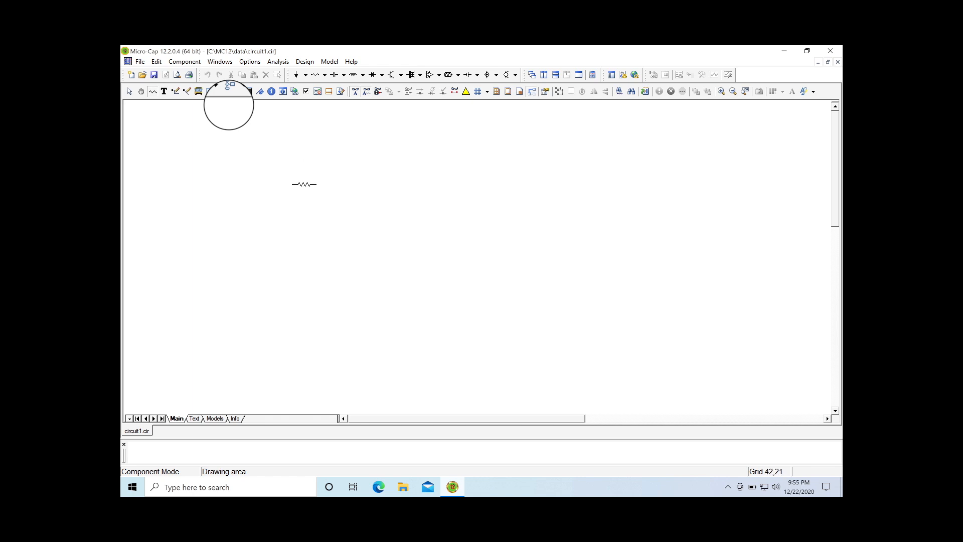
# - Place a resistor in the drawing area and set its resistance to 100
pyautogui.doubleClick(299, 181)
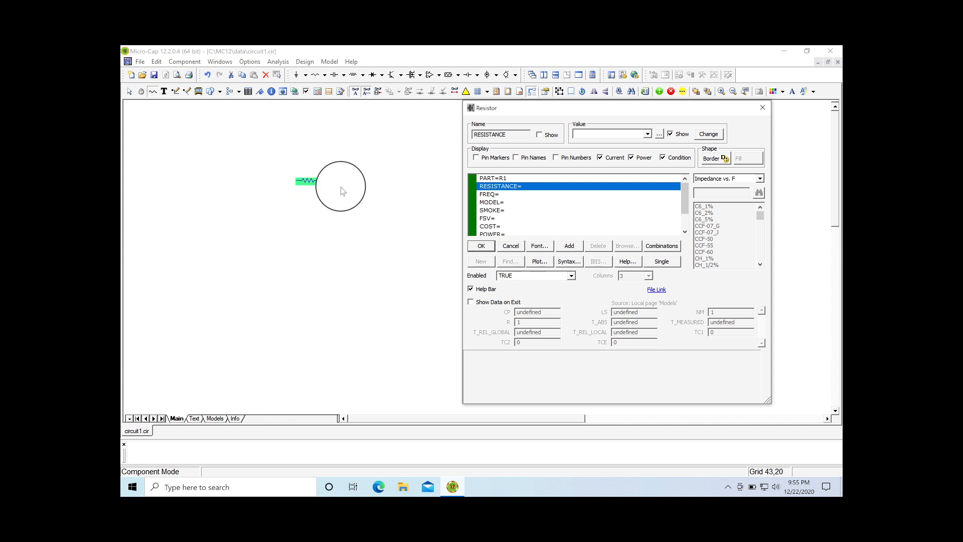
pyautogui.click(487, 187)
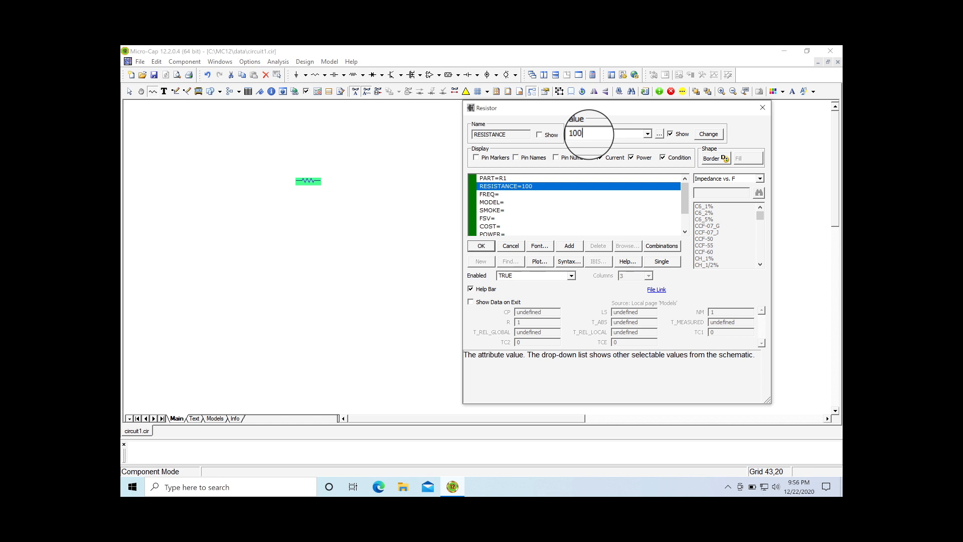
# - Review the descriptions of the resistor's FREQ, MODEL and SMOKE attributes
pyautogui.click(508, 199)
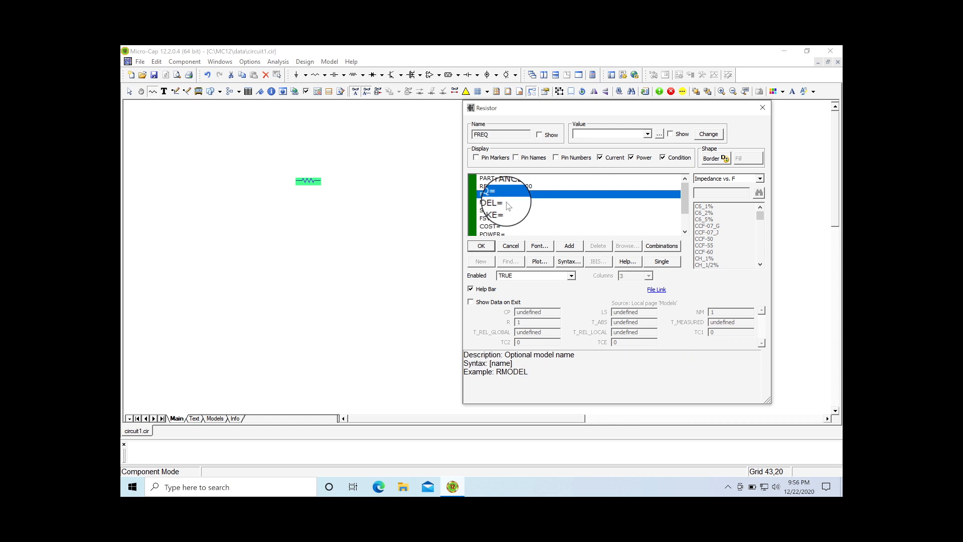
pyautogui.click(508, 201)
pyautogui.click(508, 212)
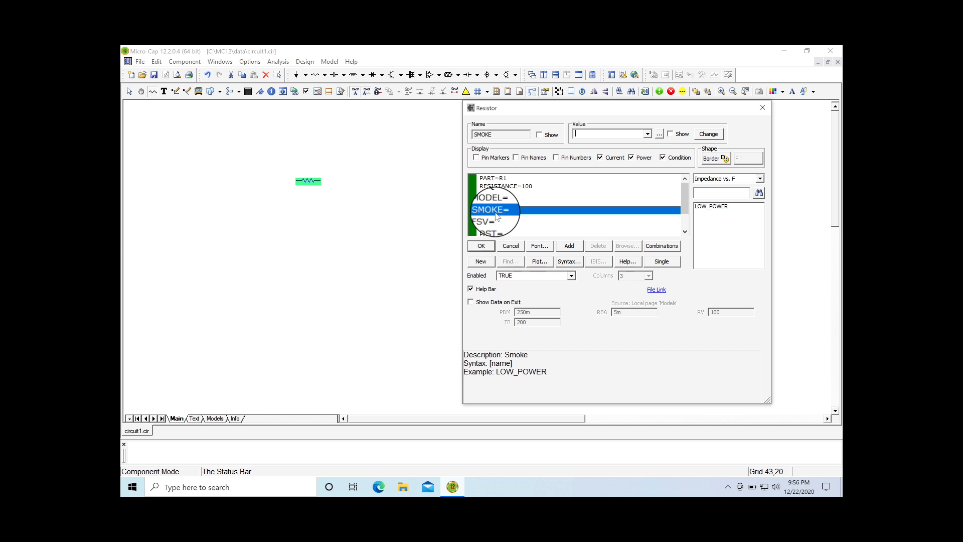
pyautogui.click(495, 203)
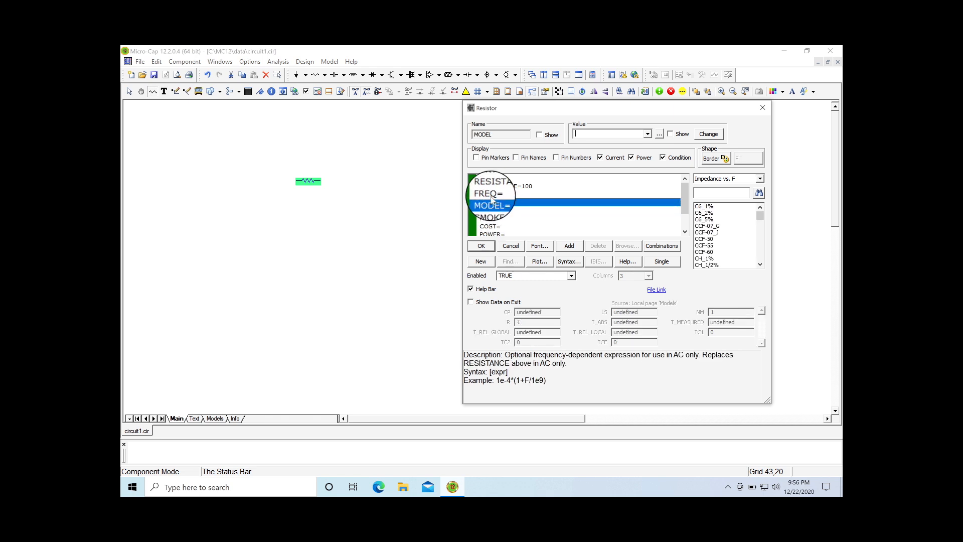
pyautogui.click(495, 196)
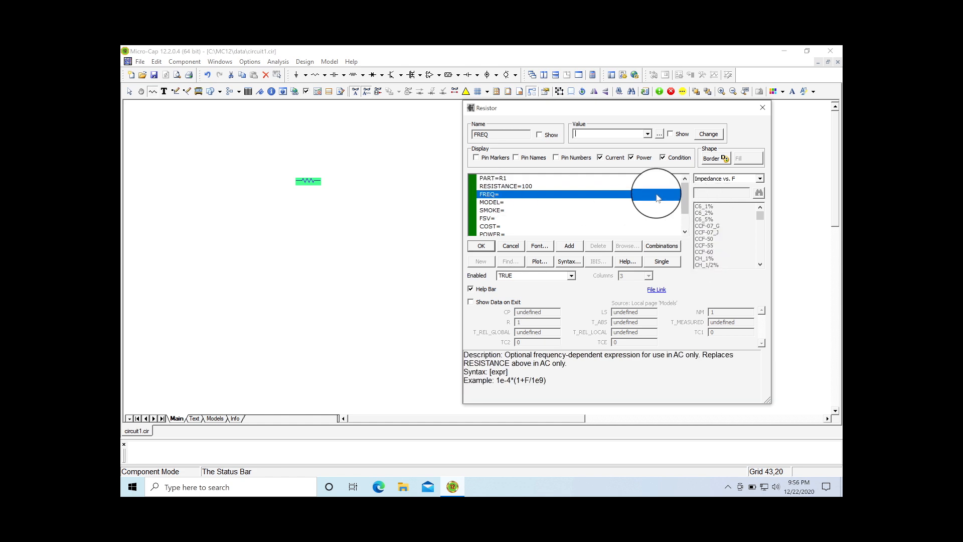
# - Assign the RNX_DK model to the resistor and accept its attributes
pyautogui.click(496, 201)
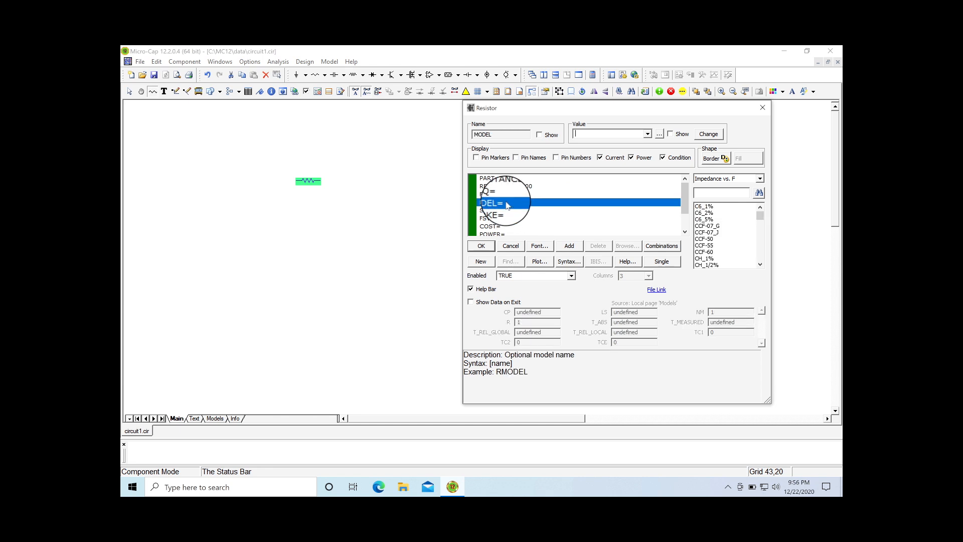
pyautogui.click(760, 188)
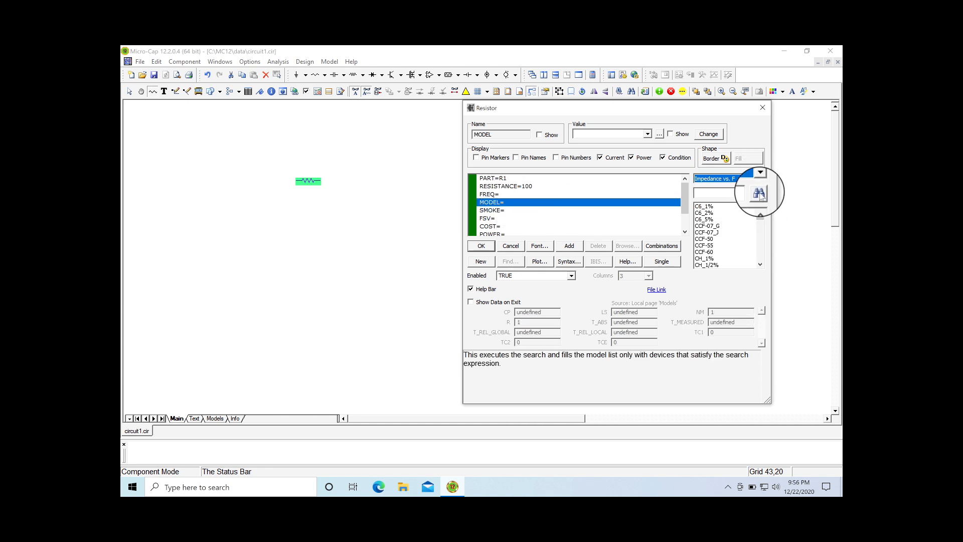
pyautogui.click(704, 219)
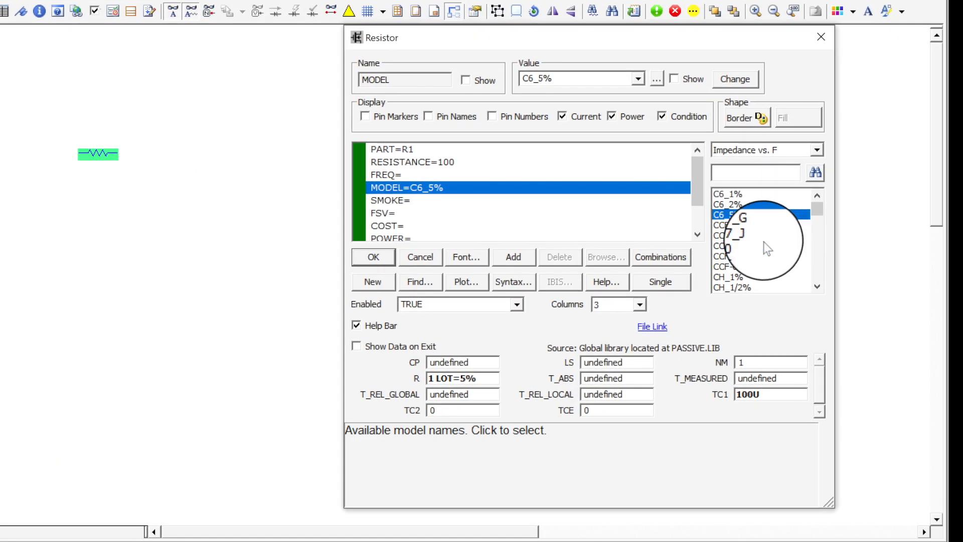
pyautogui.scroll(-1, 767, 260)
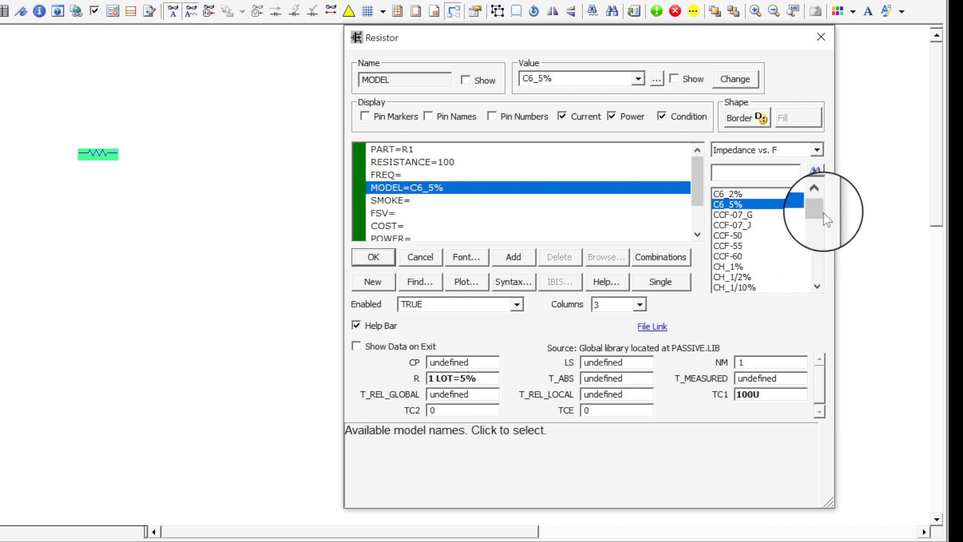
pyautogui.moveTo(818, 212); pyautogui.dragTo(818, 264)
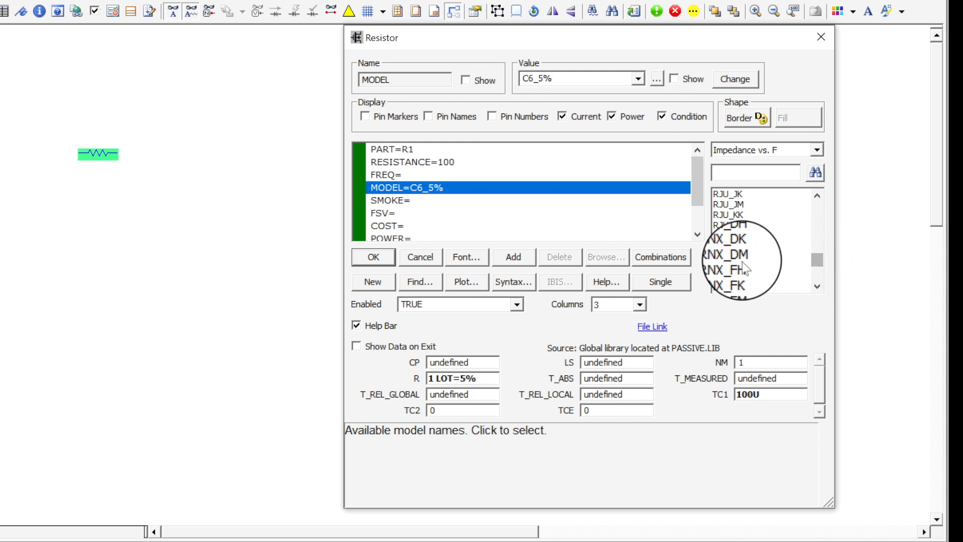
pyautogui.click(732, 246)
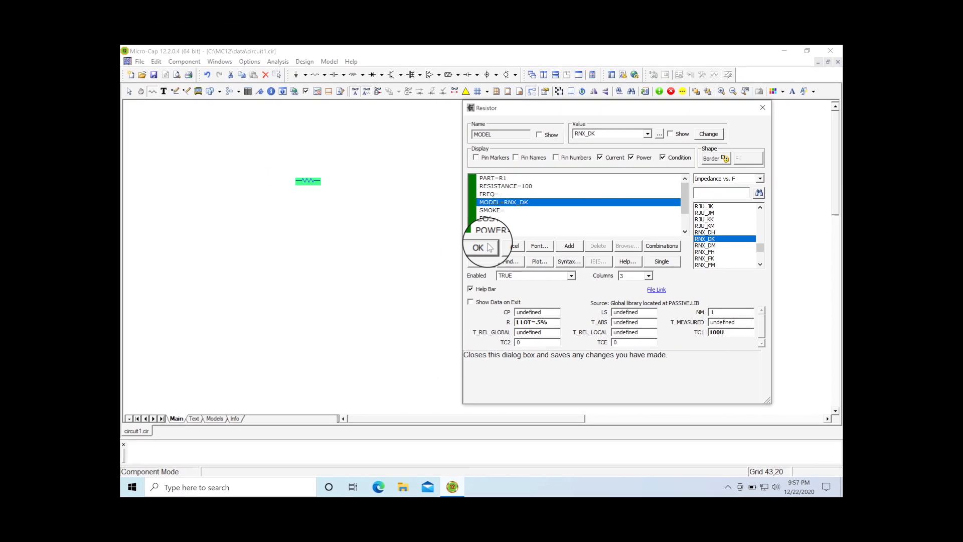
pyautogui.click(374, 257)
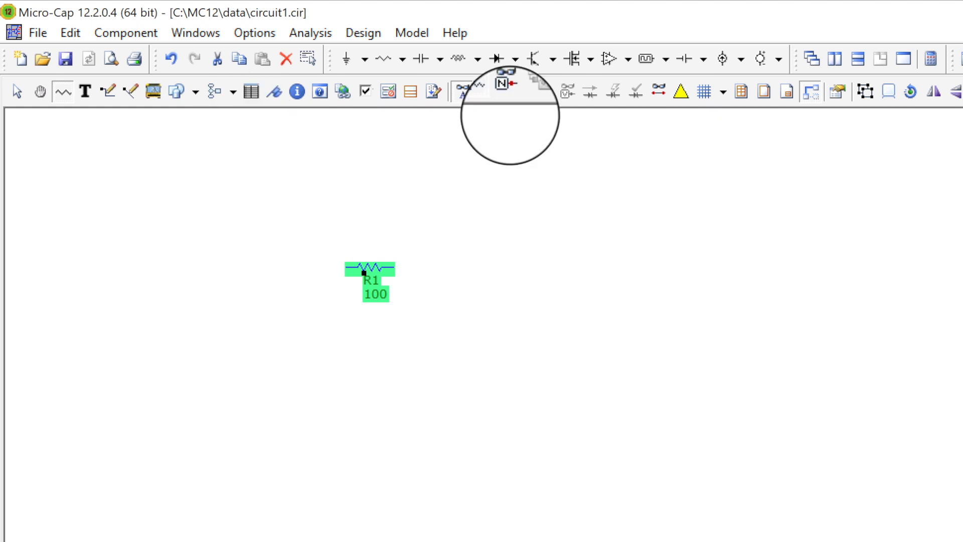
# - Deselect the resistor and switch to Select mode
pyautogui.click(77, 36)
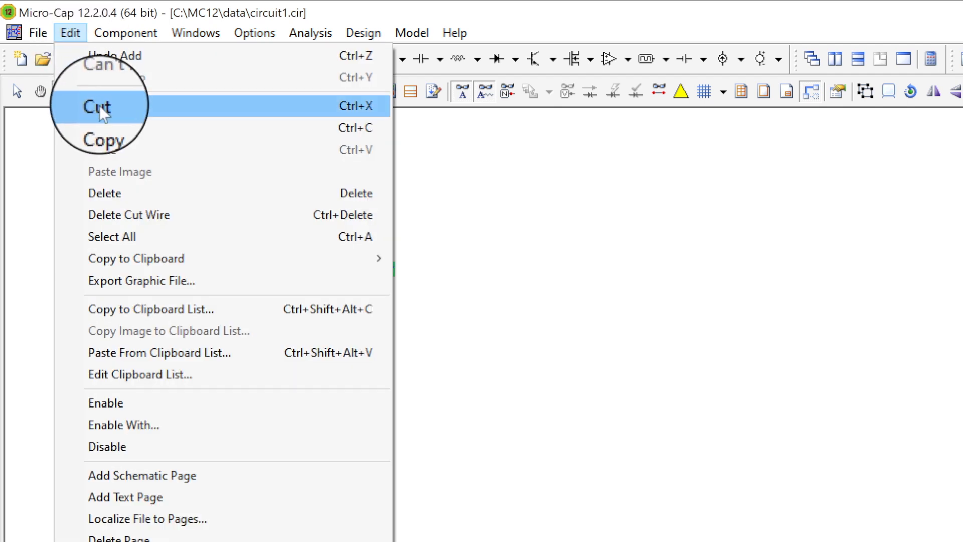
pyautogui.click(424, 165)
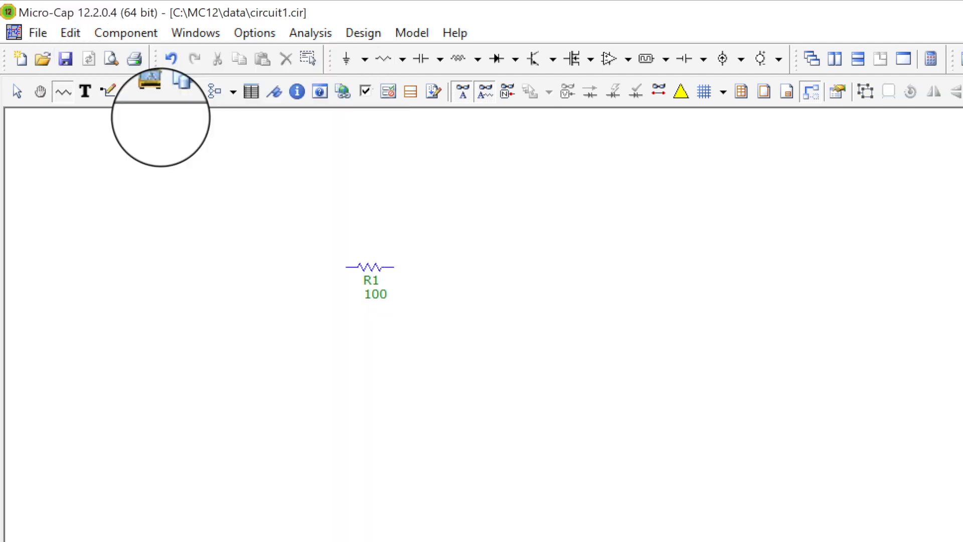
pyautogui.click(17, 92)
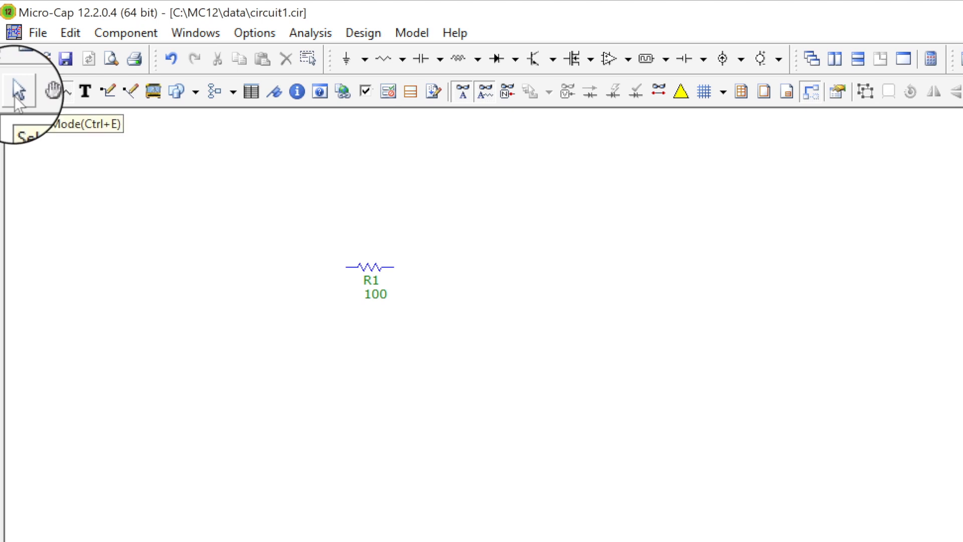
pyautogui.click(18, 95)
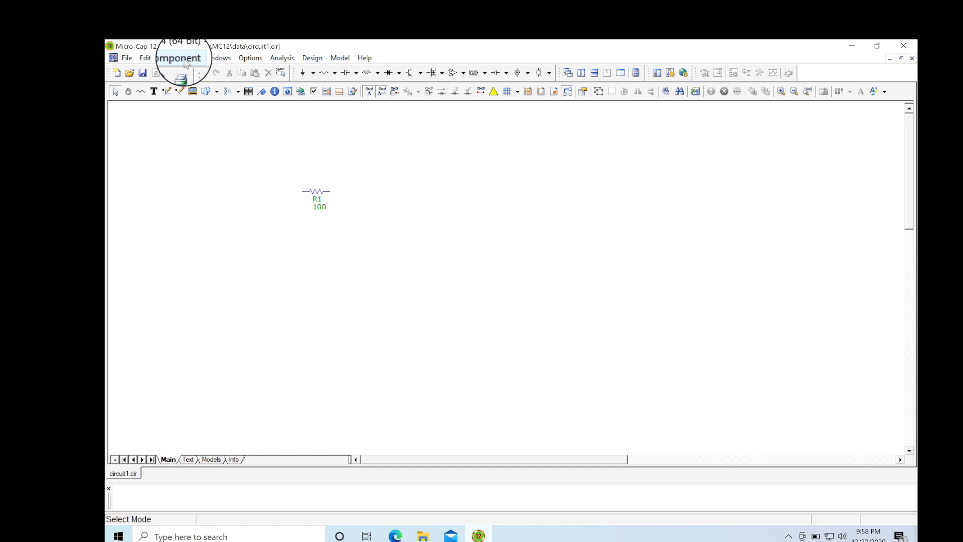
# - Browse the analog, digital and animation component categories, including passive components and the library's Darlington BJTs
pyautogui.click(185, 61)
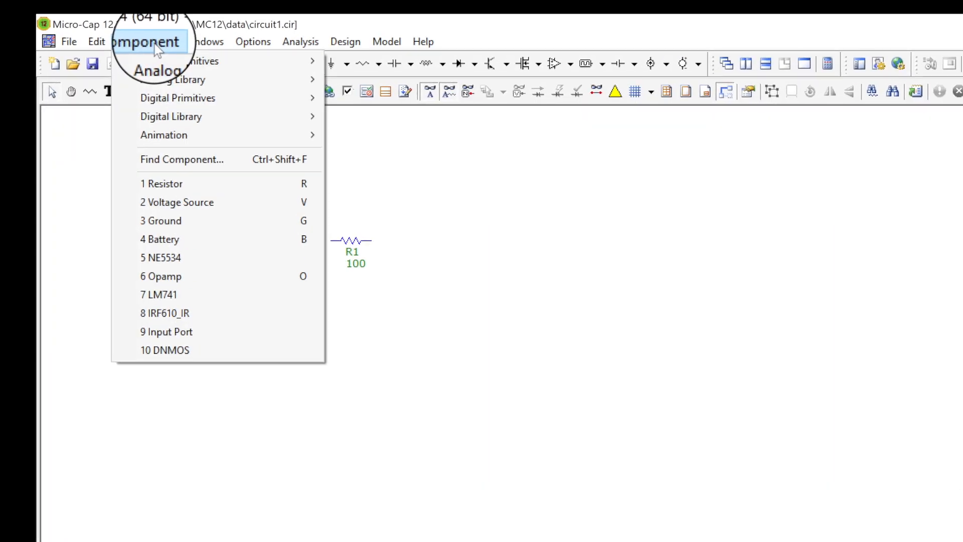
pyautogui.moveTo(162, 65)
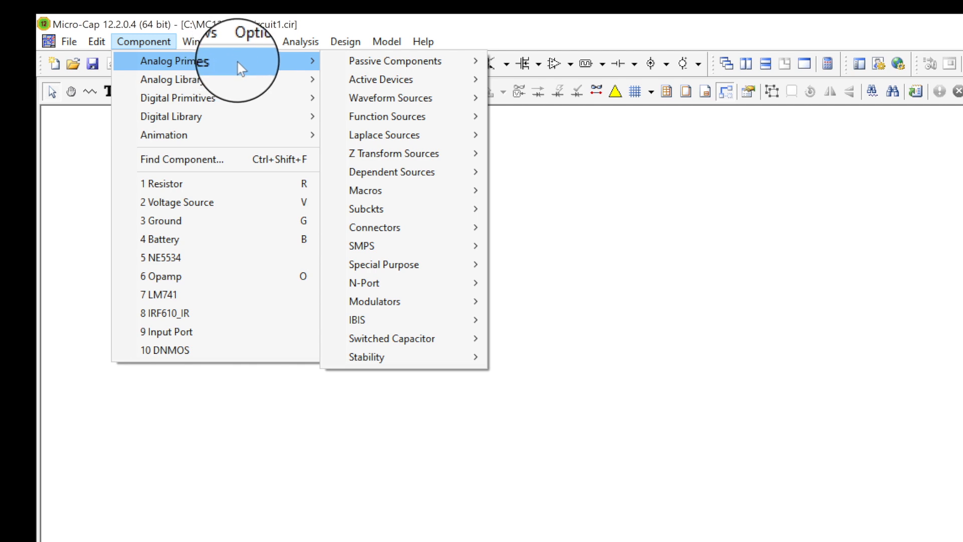
pyautogui.moveTo(366, 59)
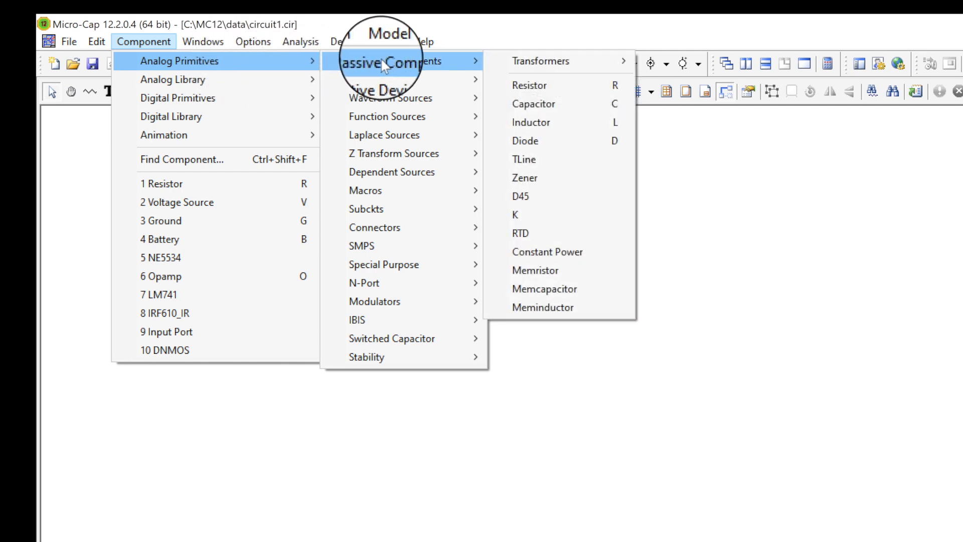
pyautogui.moveTo(427, 85)
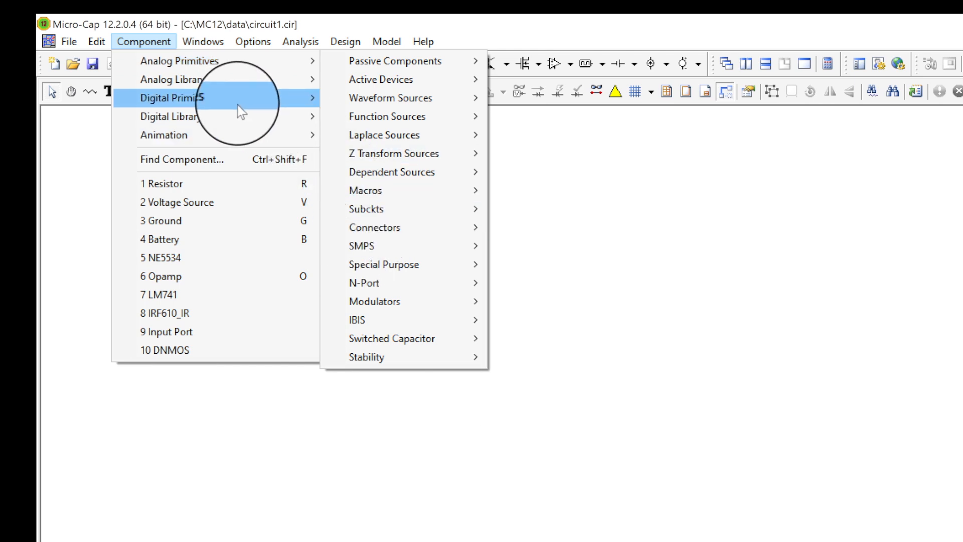
pyautogui.moveTo(190, 86)
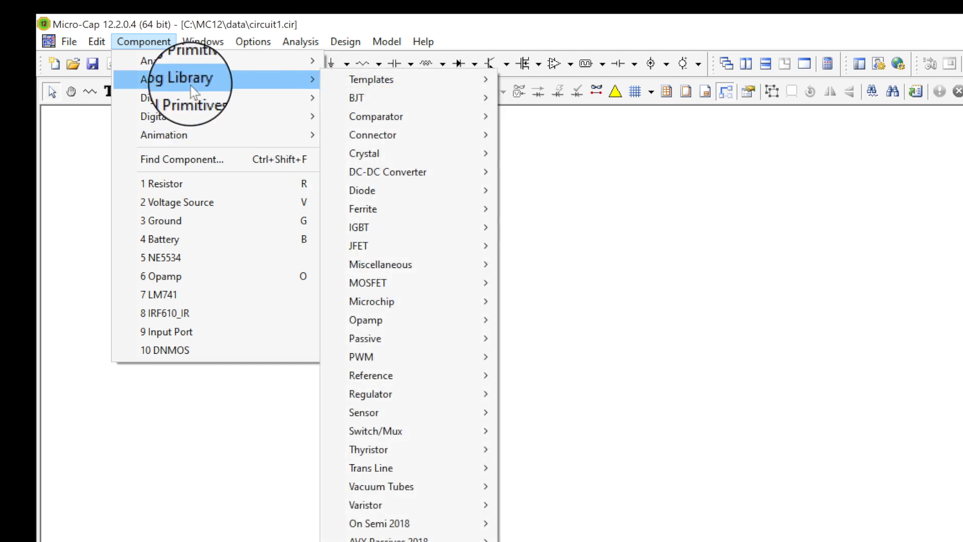
pyautogui.moveTo(377, 100)
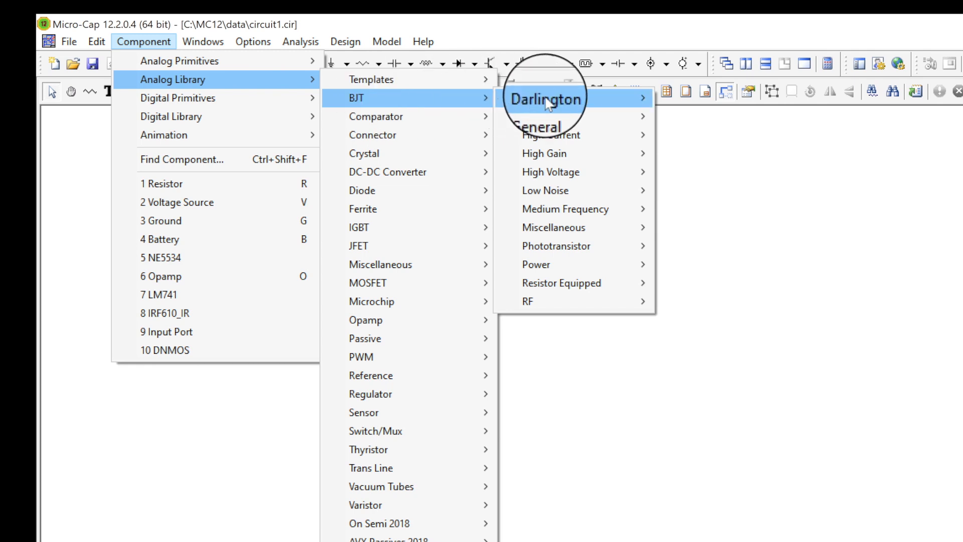
pyautogui.moveTo(564, 98)
pyautogui.moveTo(709, 117)
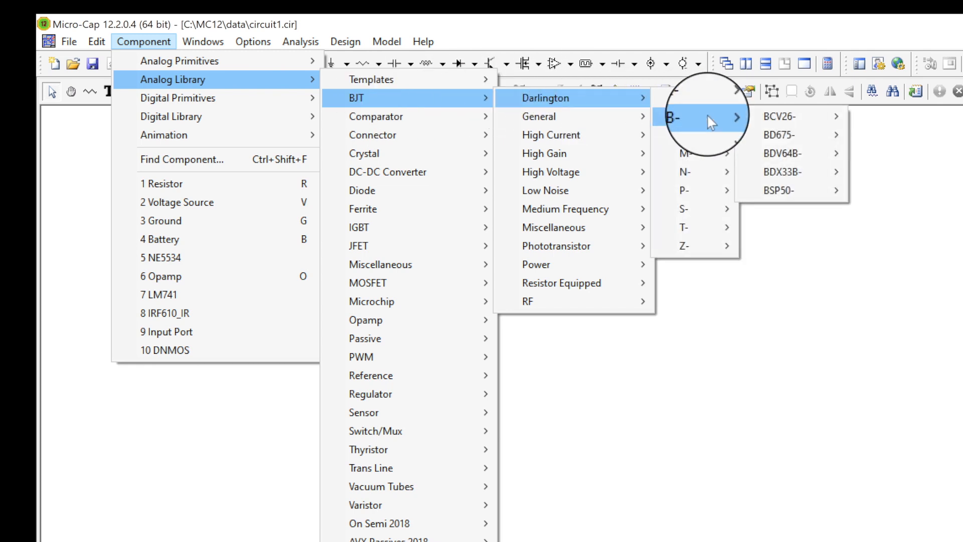
pyautogui.moveTo(791, 132)
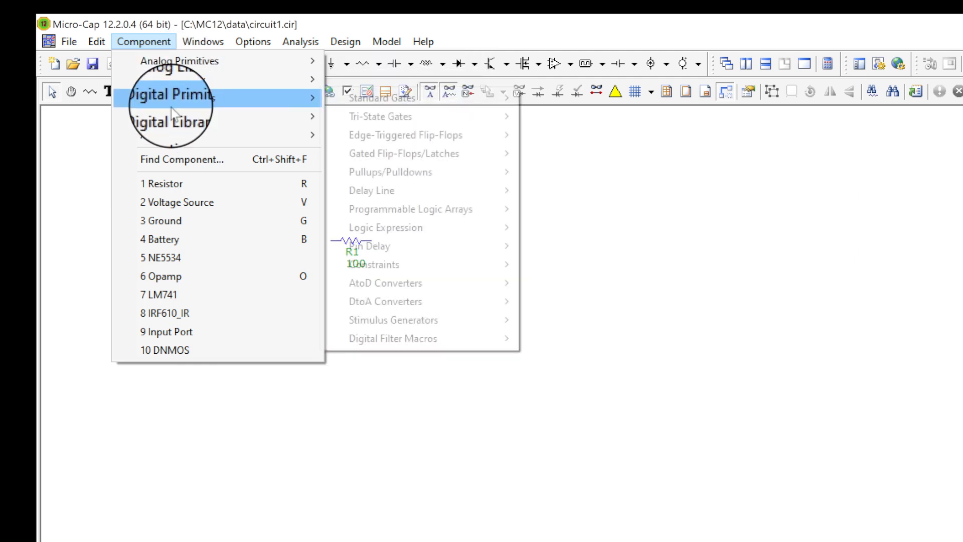
pyautogui.moveTo(176, 142)
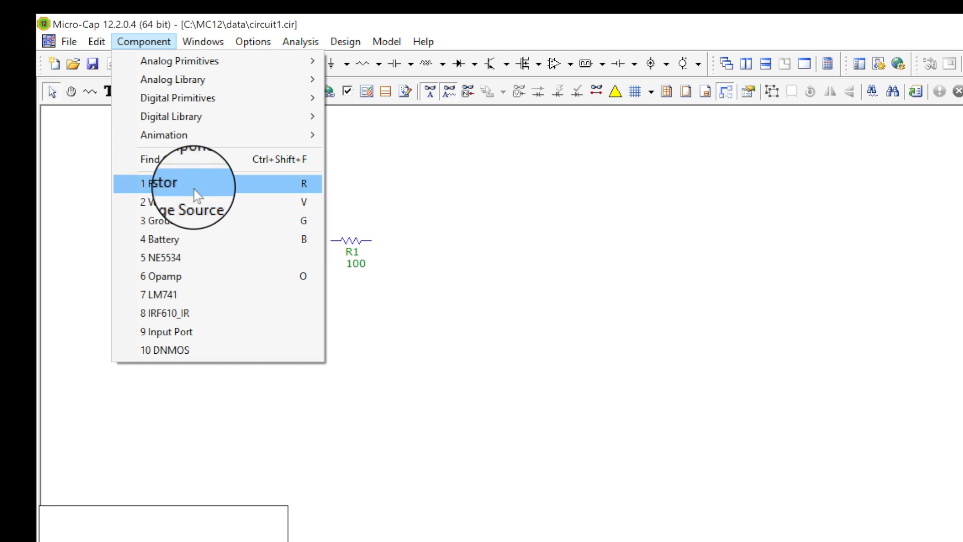
# - Add a second resistor from the passive analog primitives, level with the first one, keeping resistance 100 and model RNX_DK
pyautogui.moveTo(235, 61)
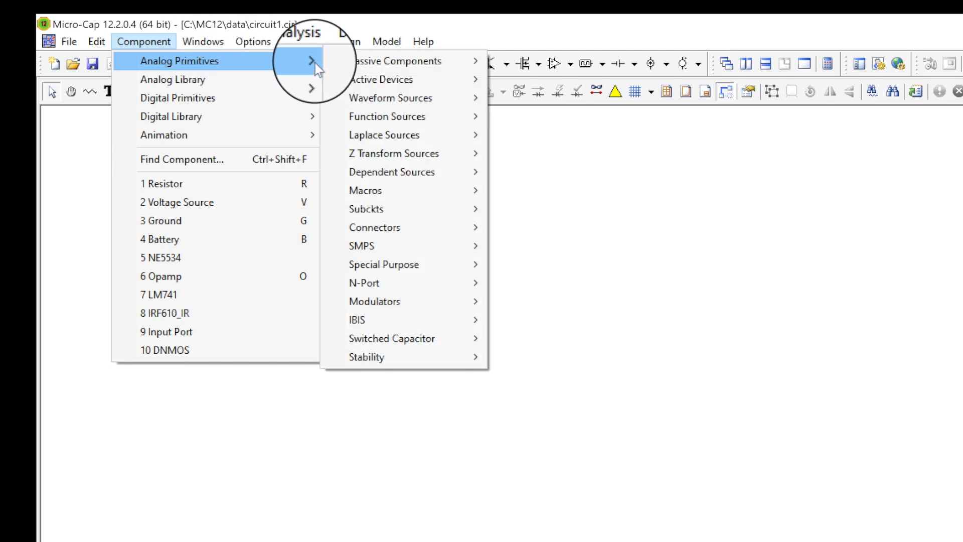
pyautogui.moveTo(427, 62)
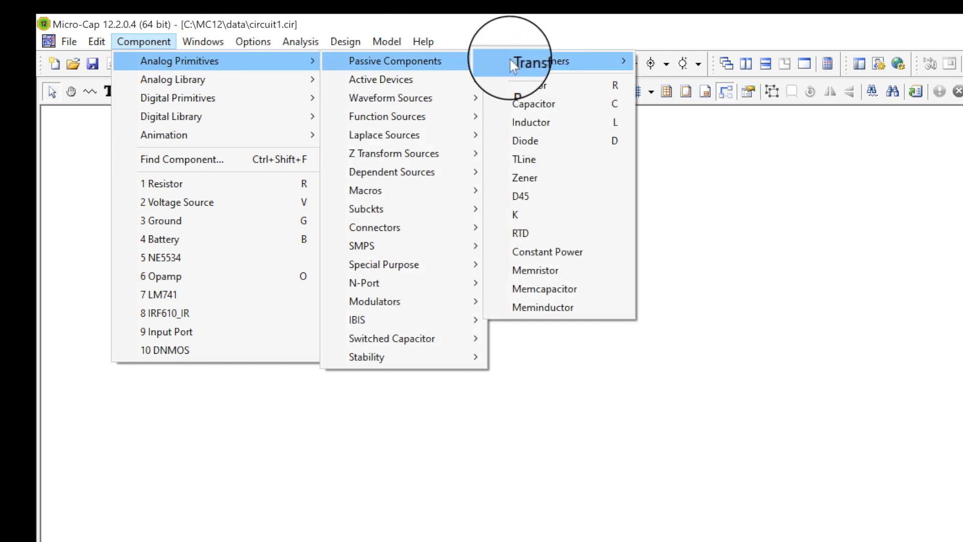
pyautogui.click(577, 83)
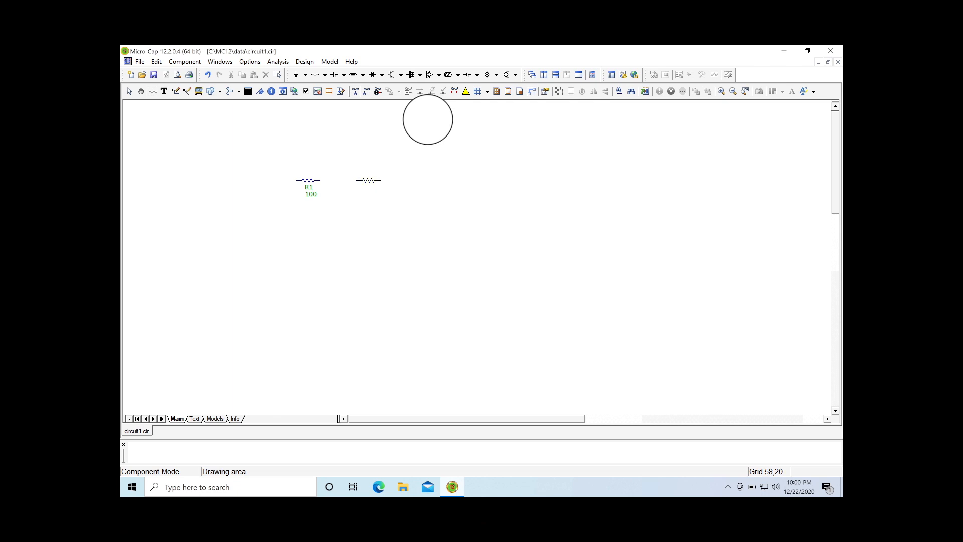
pyautogui.click(356, 180)
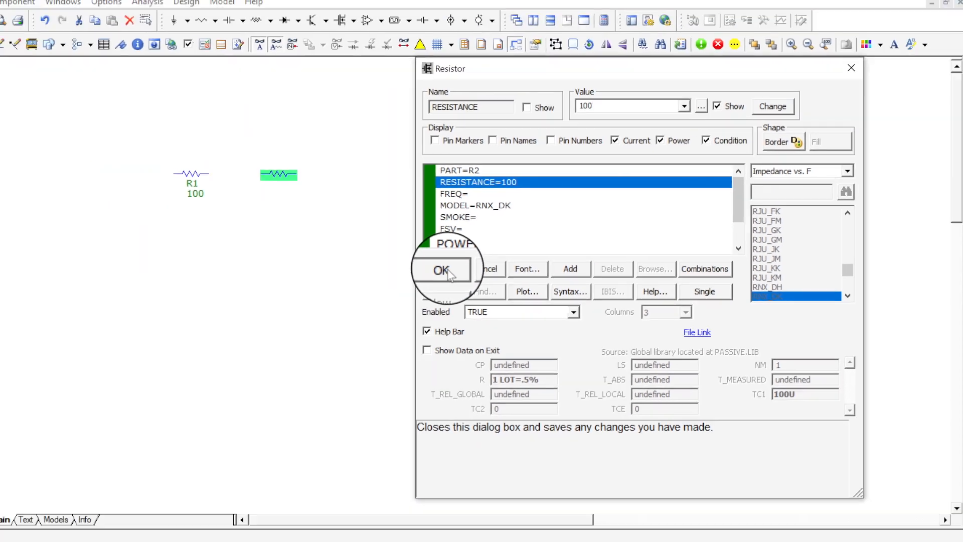
pyautogui.click(400, 294)
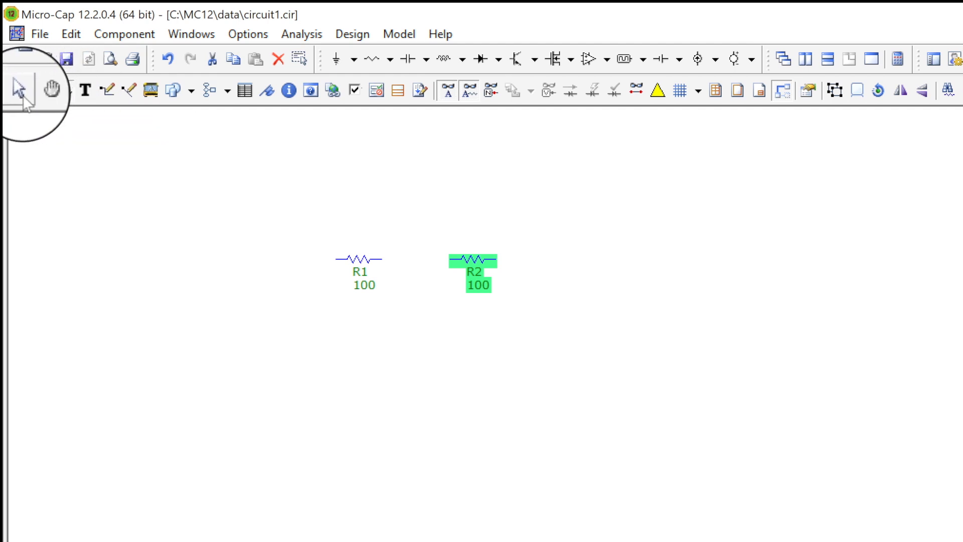
# - Rotate the second resistor through a full turn in four 90-degree increments
pyautogui.click(22, 92)
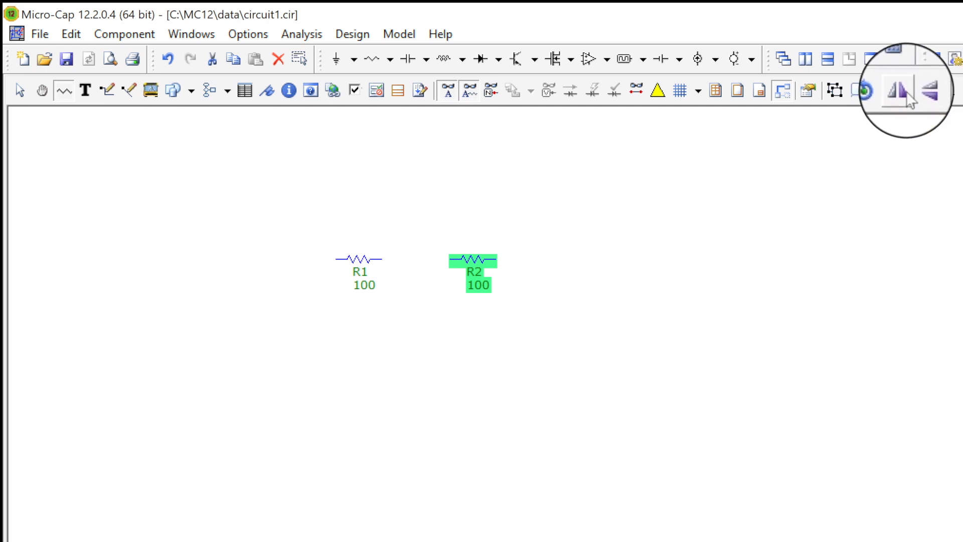
pyautogui.click(878, 95)
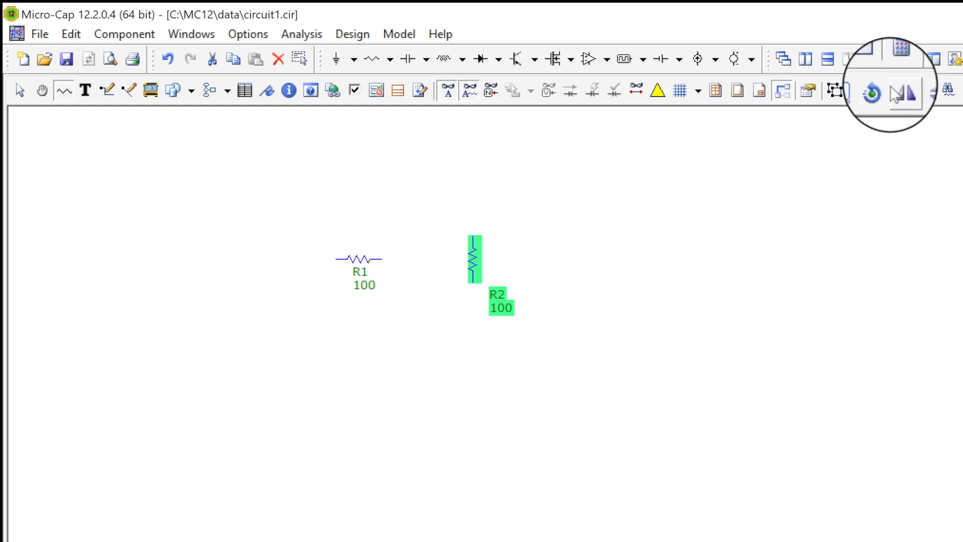
pyautogui.click(878, 94)
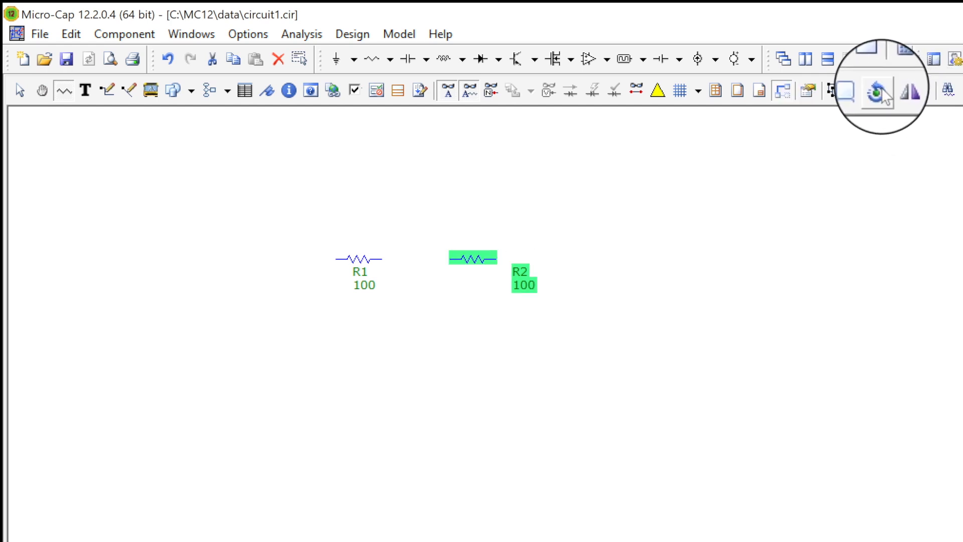
pyautogui.click(878, 94)
pyautogui.click(879, 94)
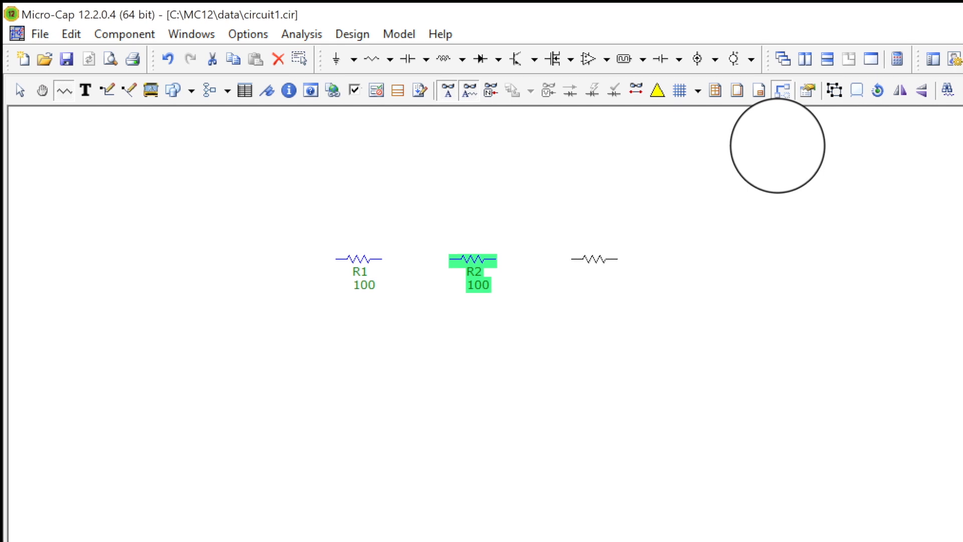
# - Add a third resistor level with the other two, with resistance 200 and model RNX_DK
pyautogui.click(560, 259)
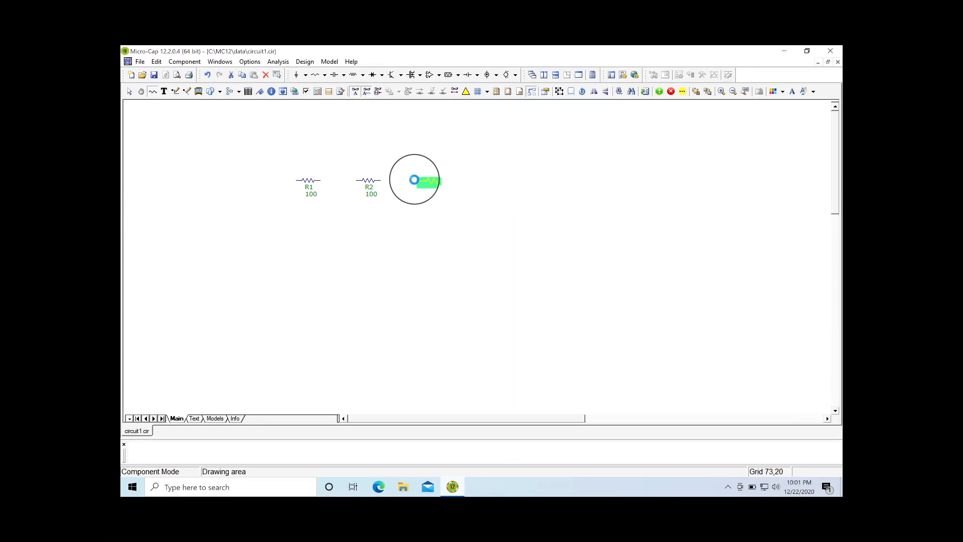
pyautogui.doubleClick(413, 180)
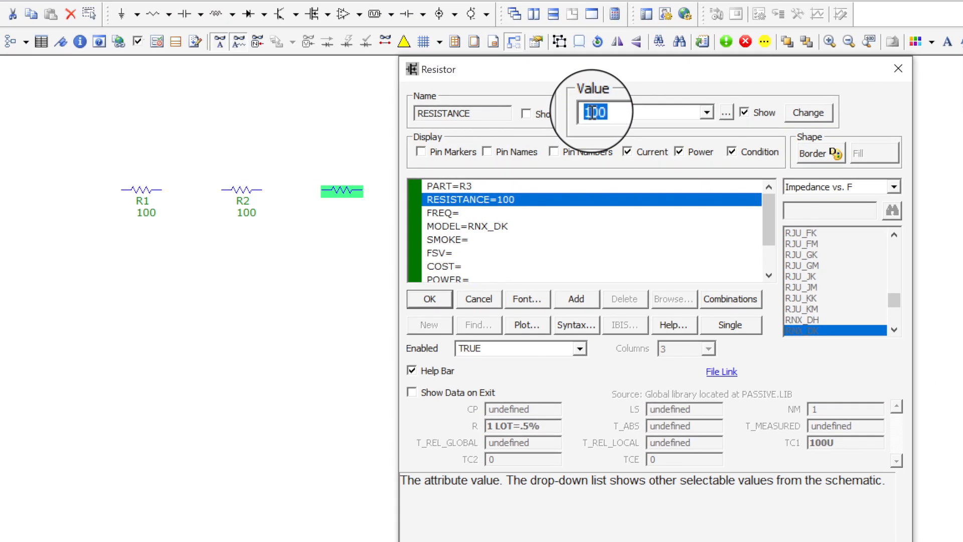
pyautogui.write('2')
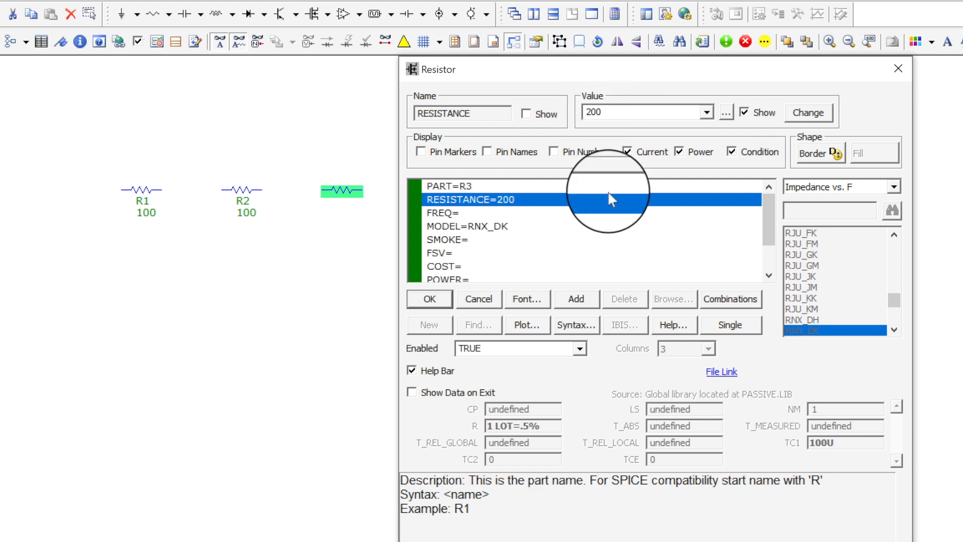
pyautogui.click(448, 293)
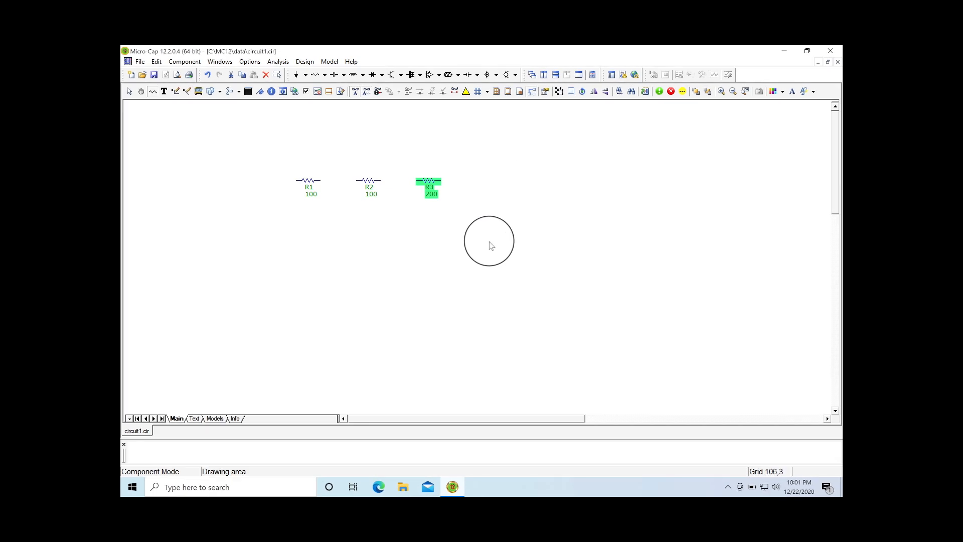
# - Rotate the 200-ohm resistor three times by 90 degrees so it stands vertical with its labels beside it
pyautogui.click(583, 92)
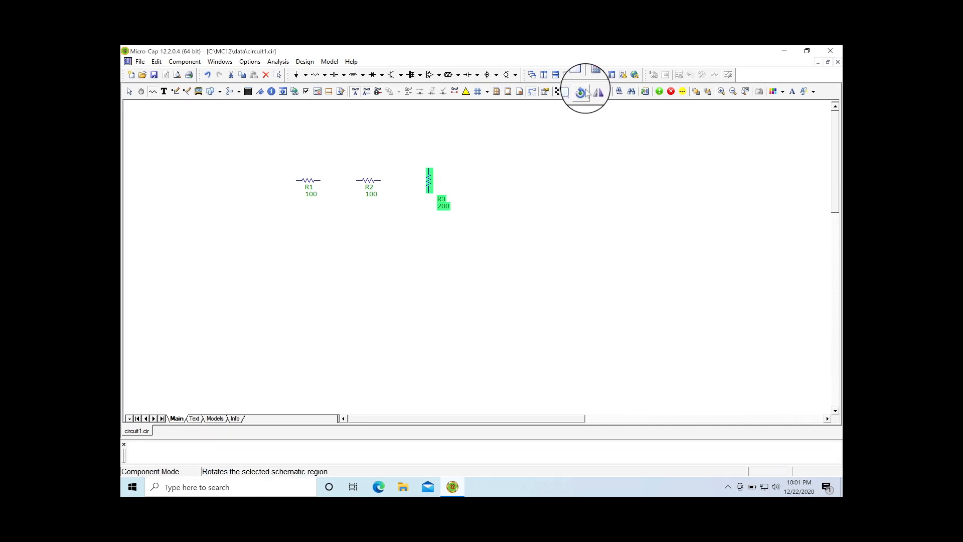
pyautogui.click(584, 93)
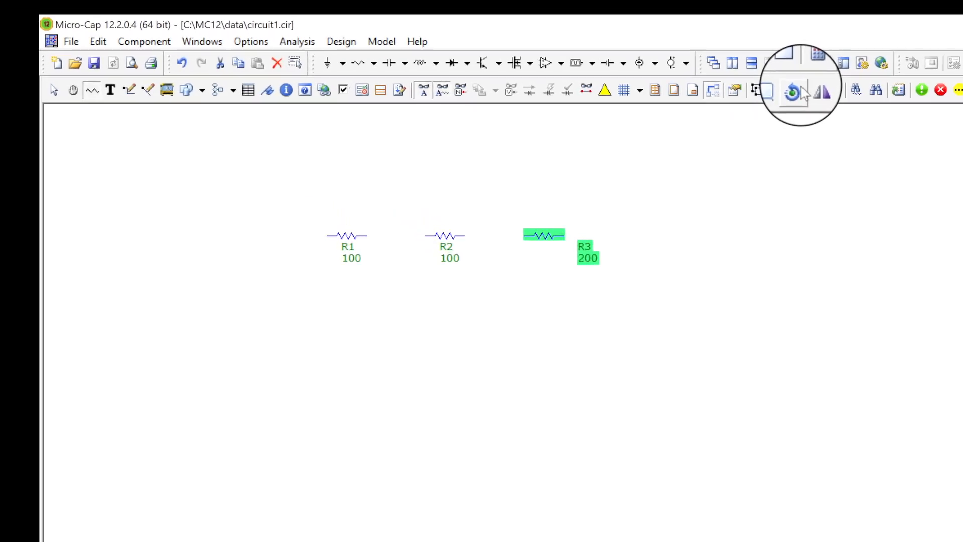
pyautogui.click(585, 92)
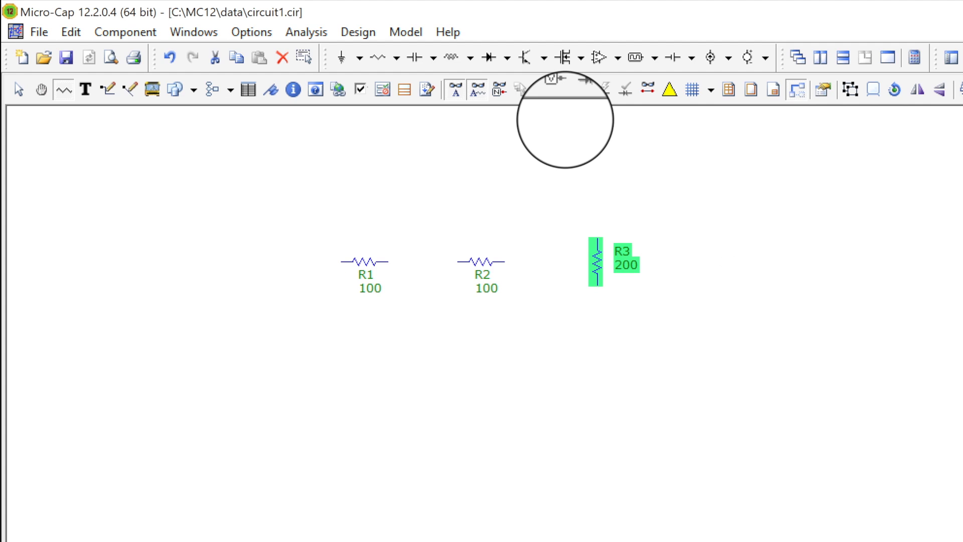
# - Add a fourth resistor of 100 beyond R3 with model RNX_DK and rotate it three times by 90 degrees to vertical
pyautogui.click(705, 262)
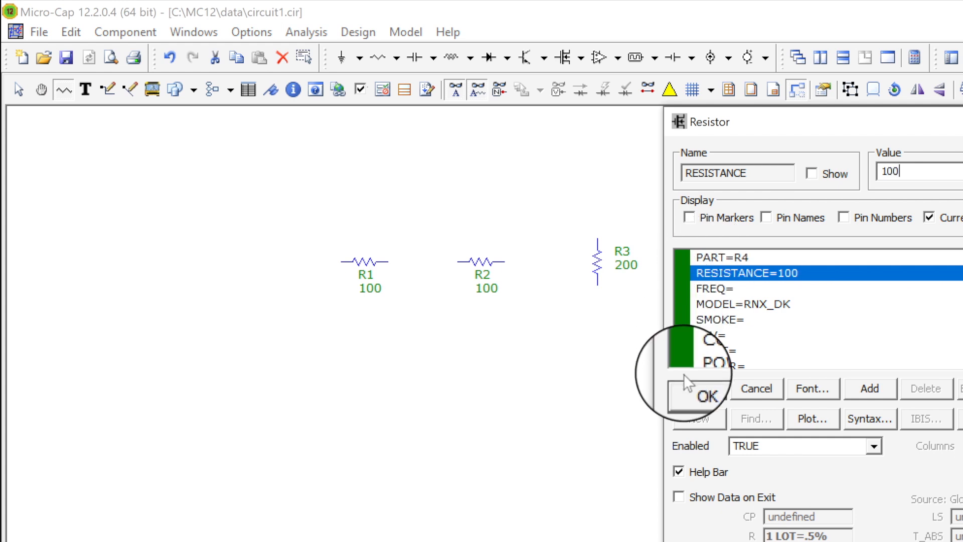
pyautogui.click(701, 391)
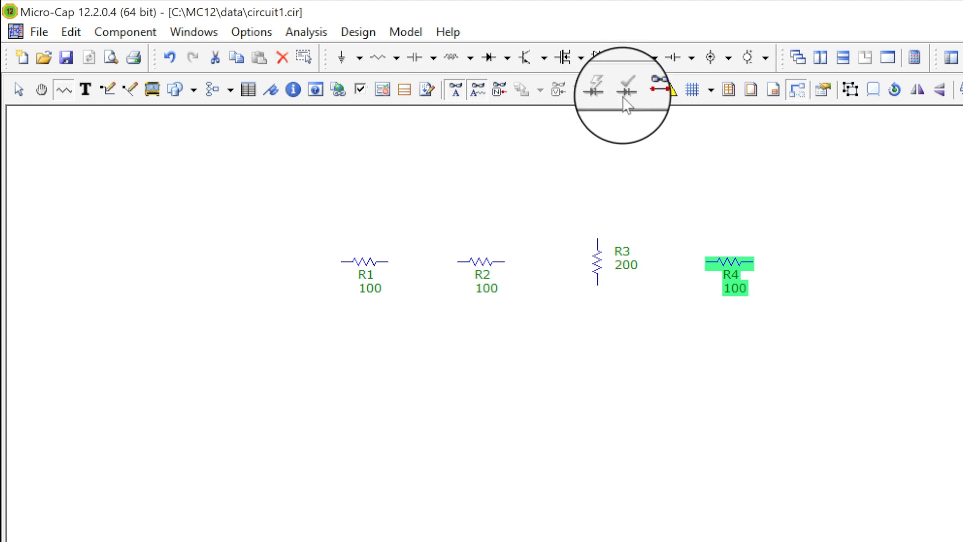
pyautogui.click(896, 91)
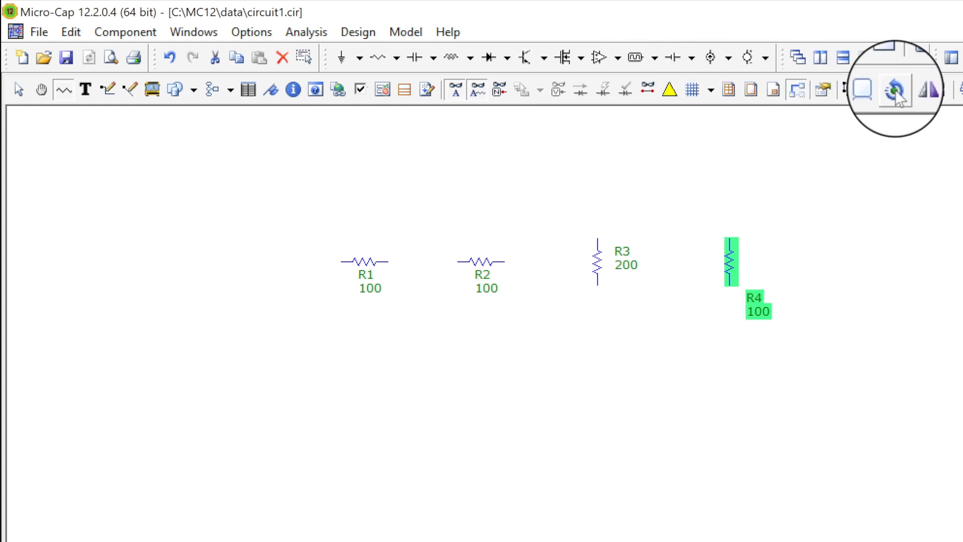
pyautogui.click(896, 92)
pyautogui.click(896, 92)
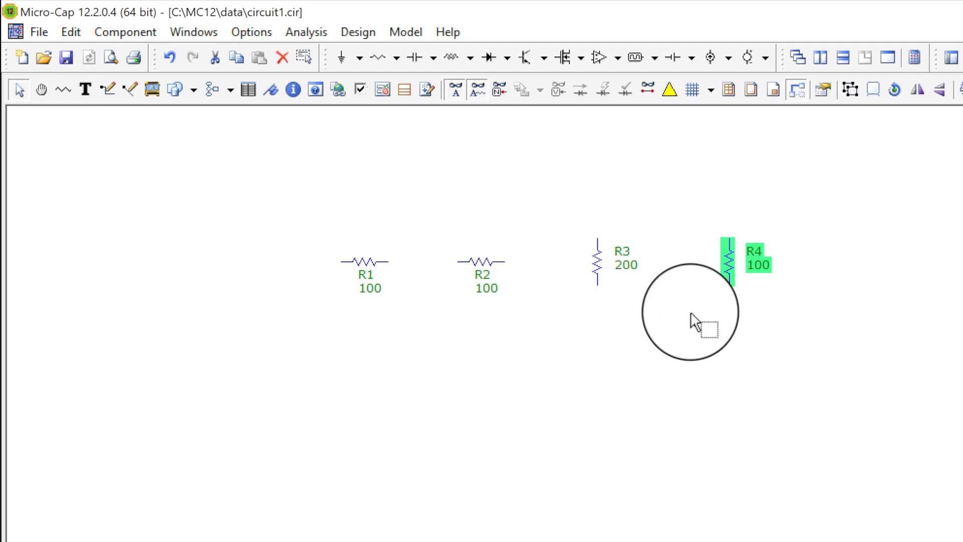
# - Copy R4, paste it, and position the copy directly below R4, joined to it by a short vertical wire
pyautogui.moveTo(730, 272)
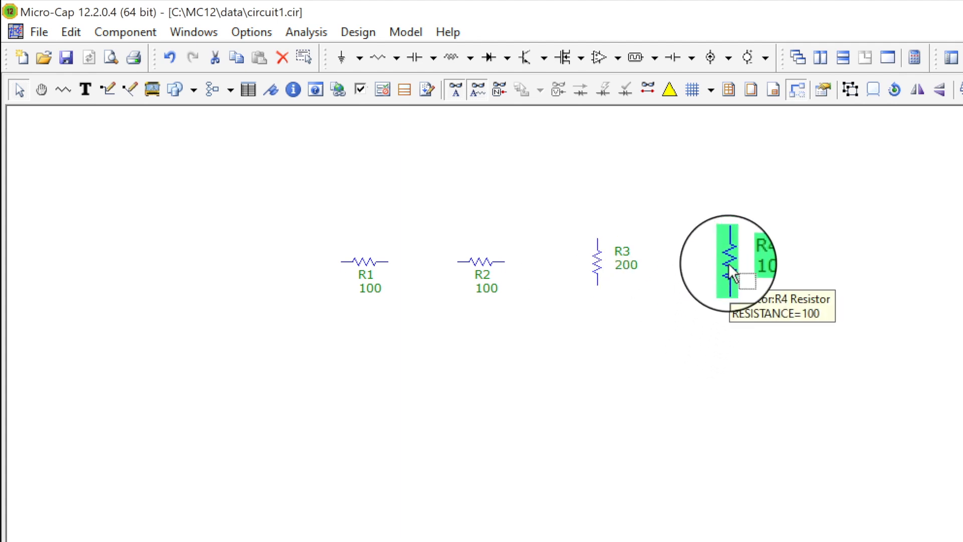
pyautogui.rightClick(729, 270)
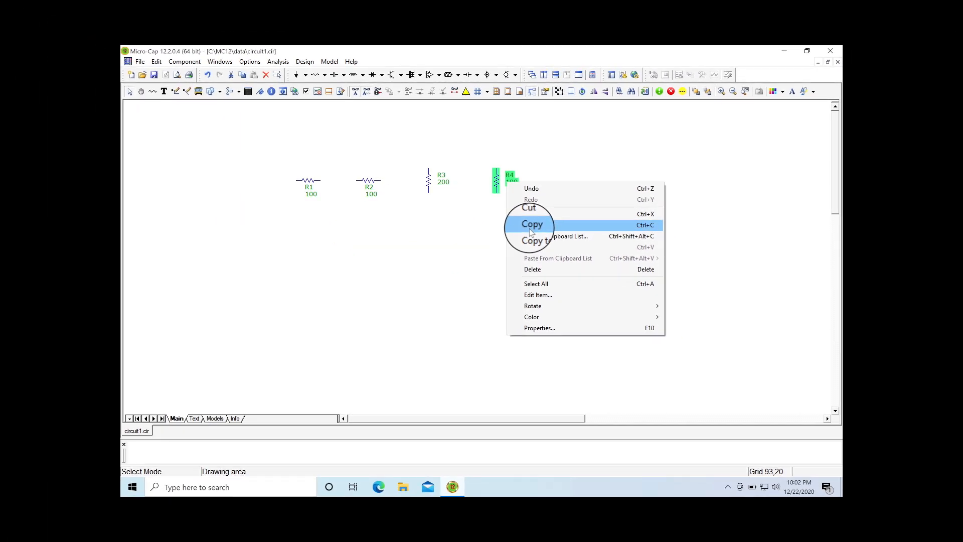
pyautogui.click(530, 230)
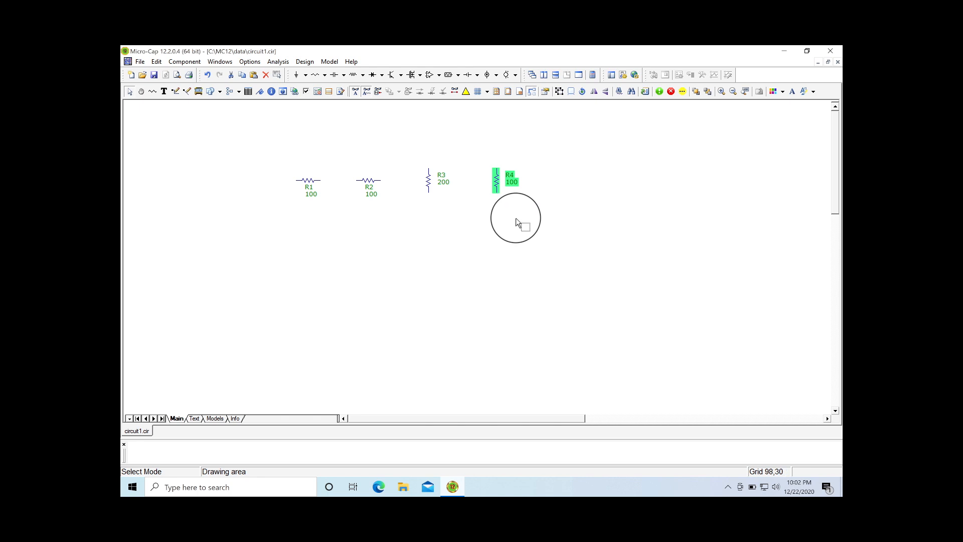
pyautogui.click(502, 221)
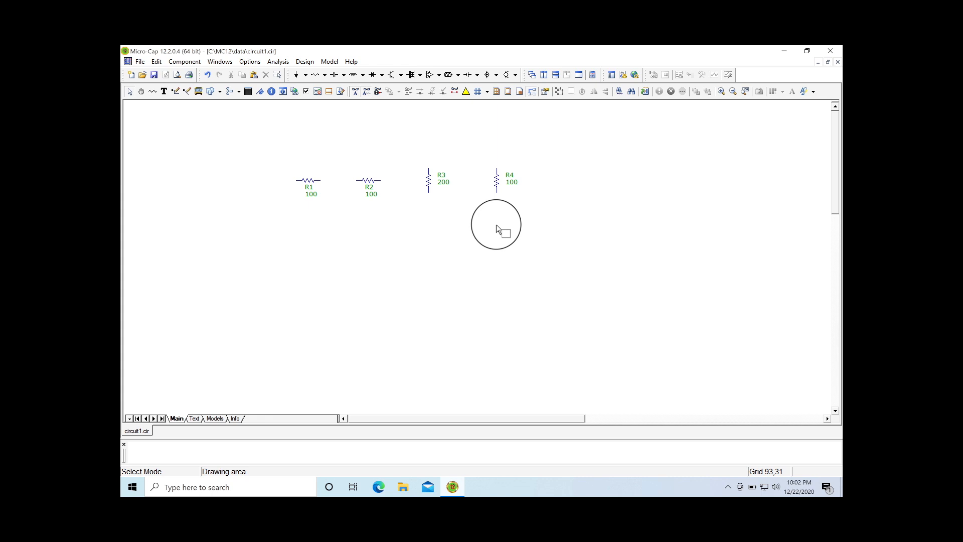
pyautogui.rightClick(496, 226)
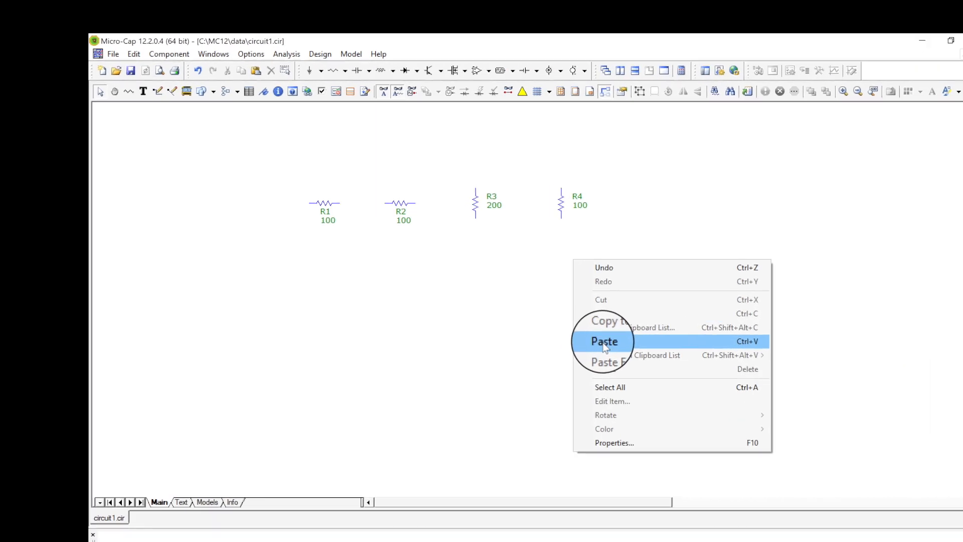
pyautogui.click(531, 290)
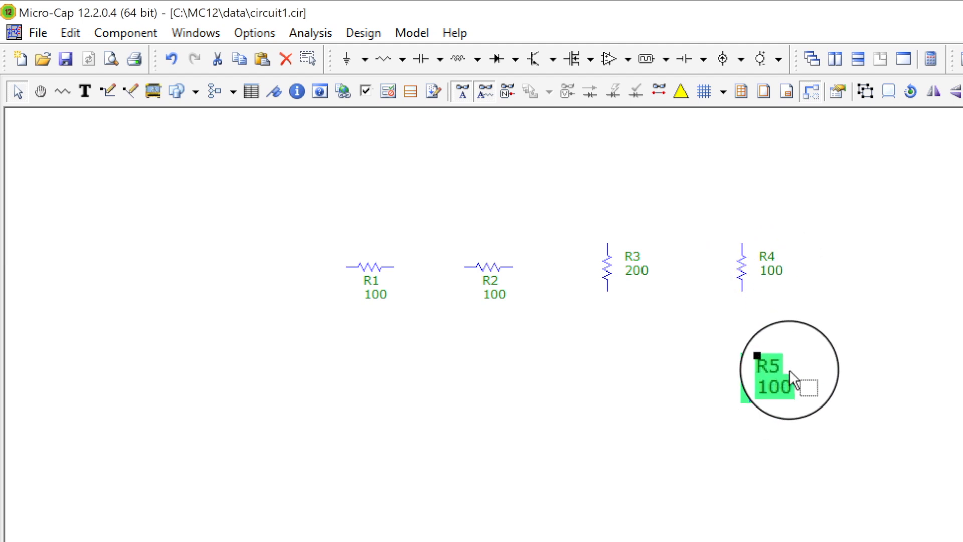
pyautogui.moveTo(750, 379); pyautogui.dragTo(742, 358)
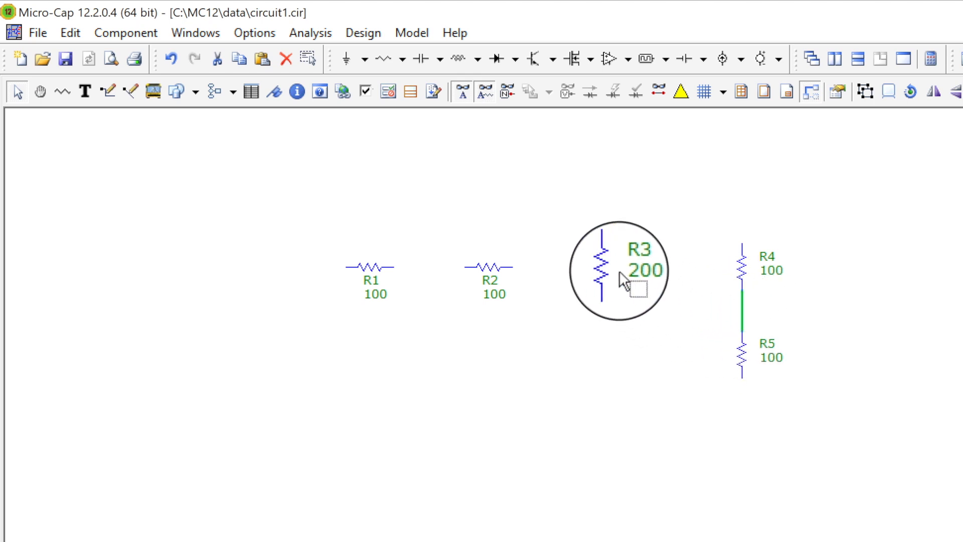
# - Move R3 closer to R4 and R5, and draw leftward wires from R4's upper end and R5's lower end, connecting R3's upper end to the top wire
pyautogui.moveTo(608, 266); pyautogui.dragTo(660, 309)
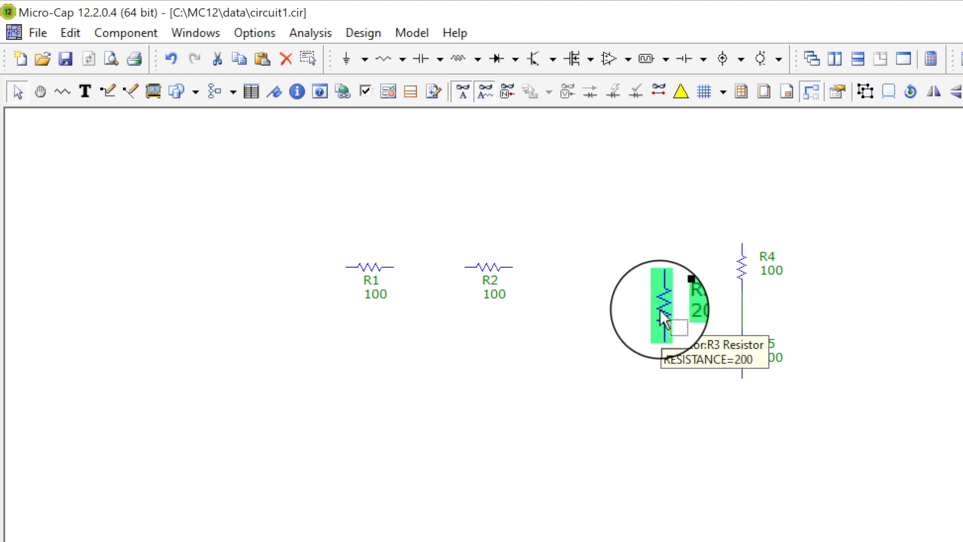
pyautogui.click(107, 91)
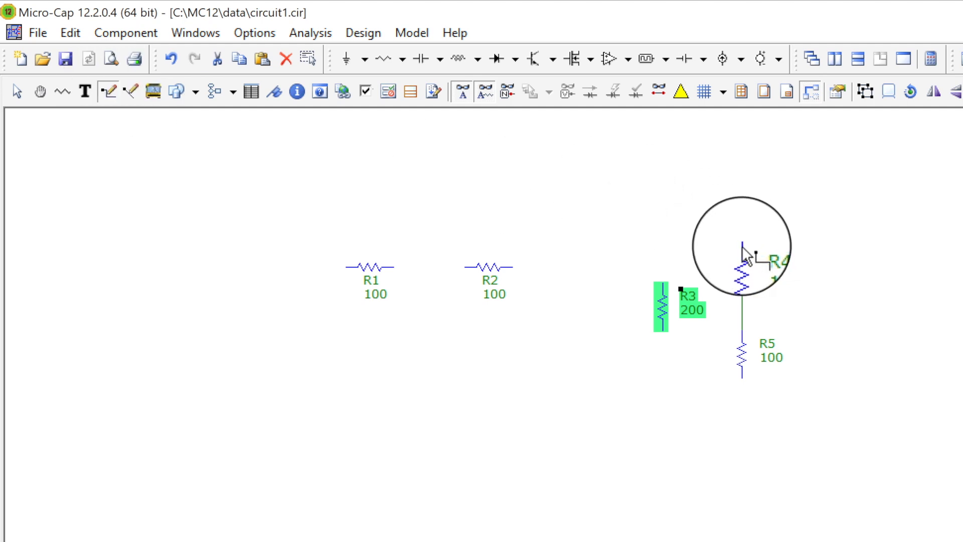
pyautogui.moveTo(743, 248)
pyautogui.mouseDown()
pyautogui.moveTo(725, 211)
pyautogui.moveTo(675, 204)
pyautogui.moveTo(576, 205)
pyautogui.moveTo(572, 232)
pyautogui.moveTo(553, 240)
pyautogui.mouseUp()
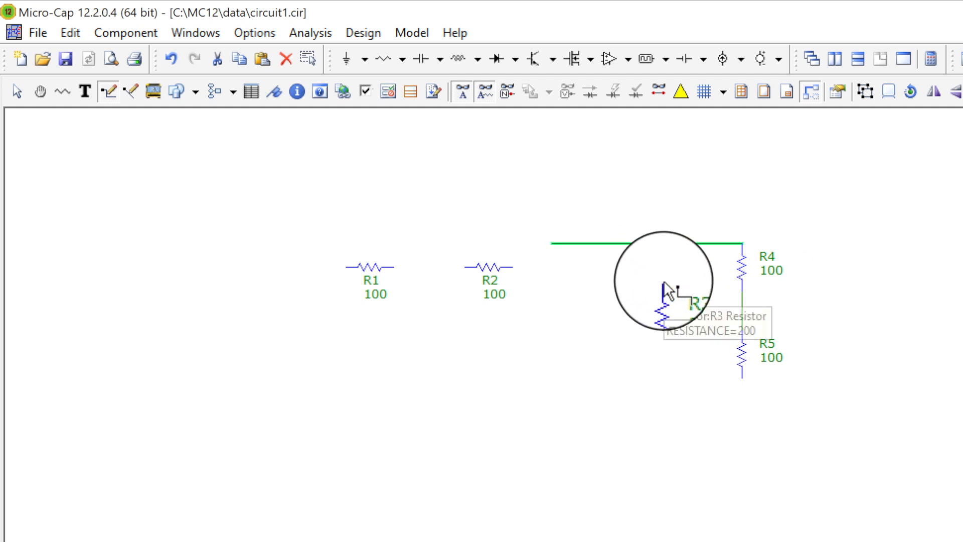
pyautogui.moveTo(662, 282); pyautogui.dragTo(662, 251)
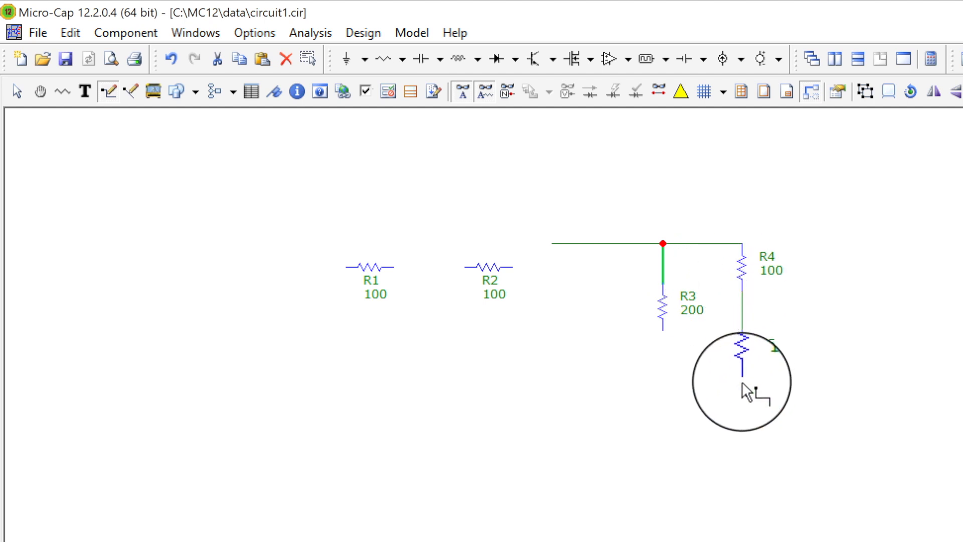
pyautogui.moveTo(741, 377); pyautogui.dragTo(567, 402)
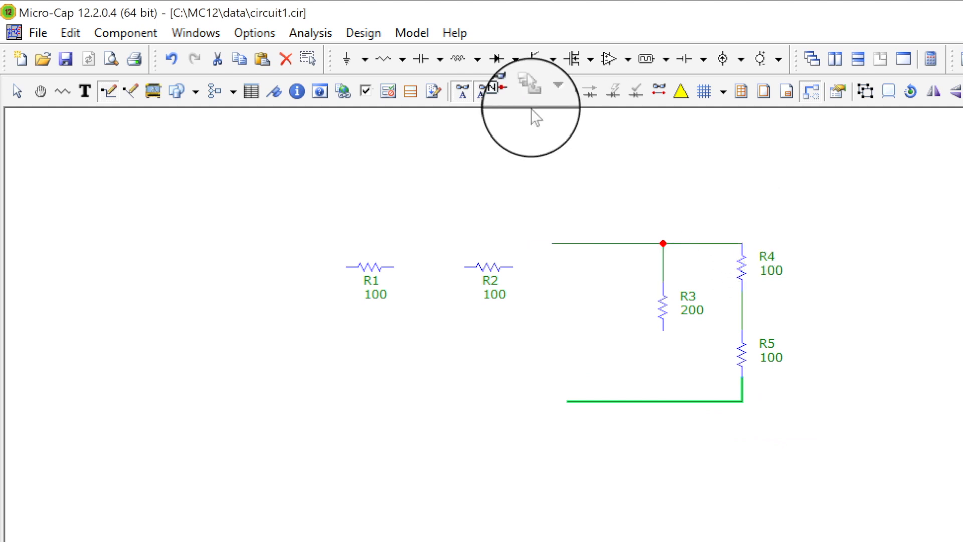
# - In Select mode, shift the wire below R5 sideways and realign its vertical segment with R5's lower end
pyautogui.click(18, 91)
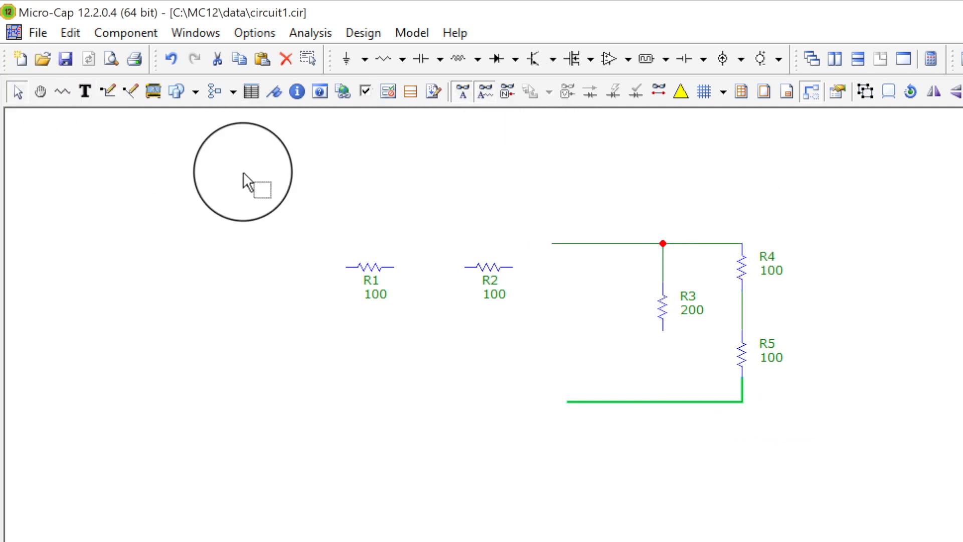
pyautogui.moveTo(747, 387); pyautogui.dragTo(714, 403)
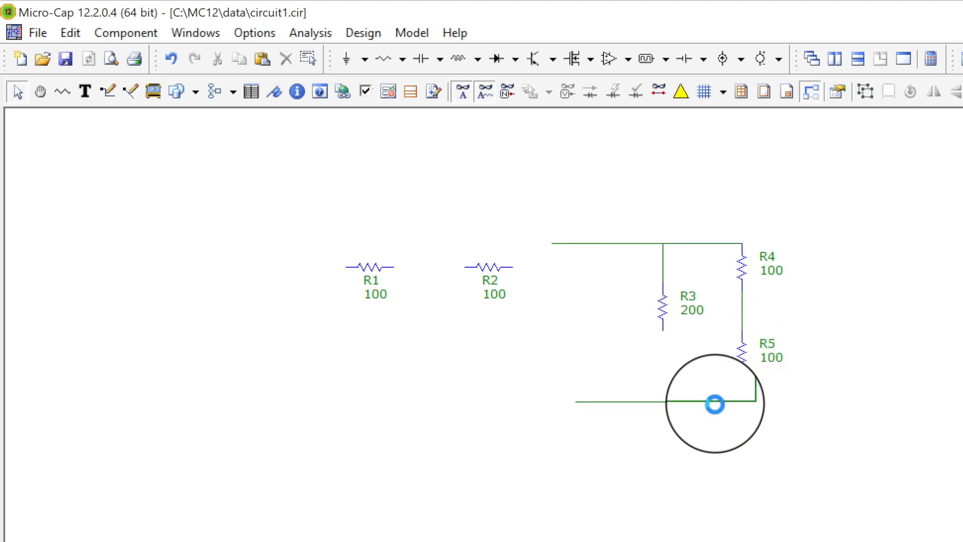
pyautogui.click(771, 392)
pyautogui.click(744, 399)
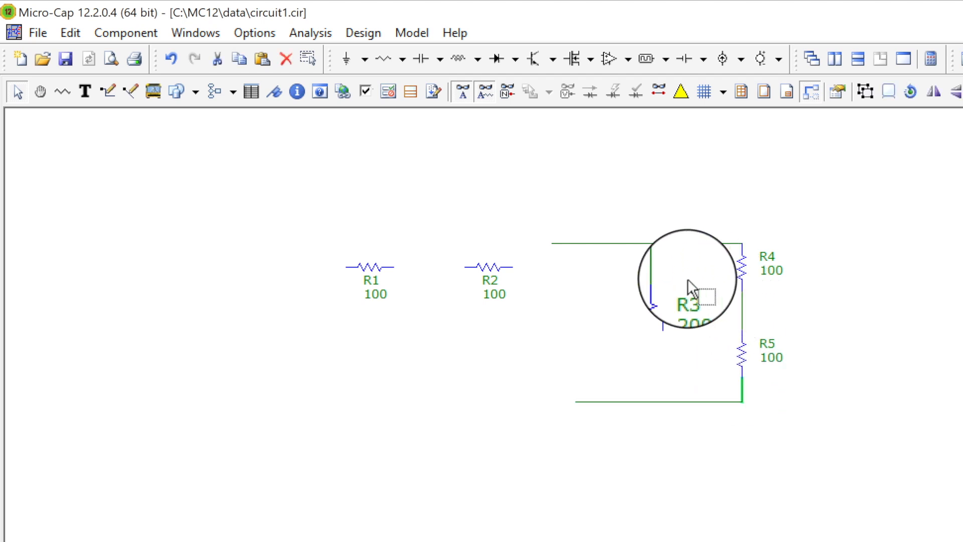
# - Move R3 down and slightly towards R4 and R5, with its lower end wired to the bottom wire, and deselect it
pyautogui.click(663, 310)
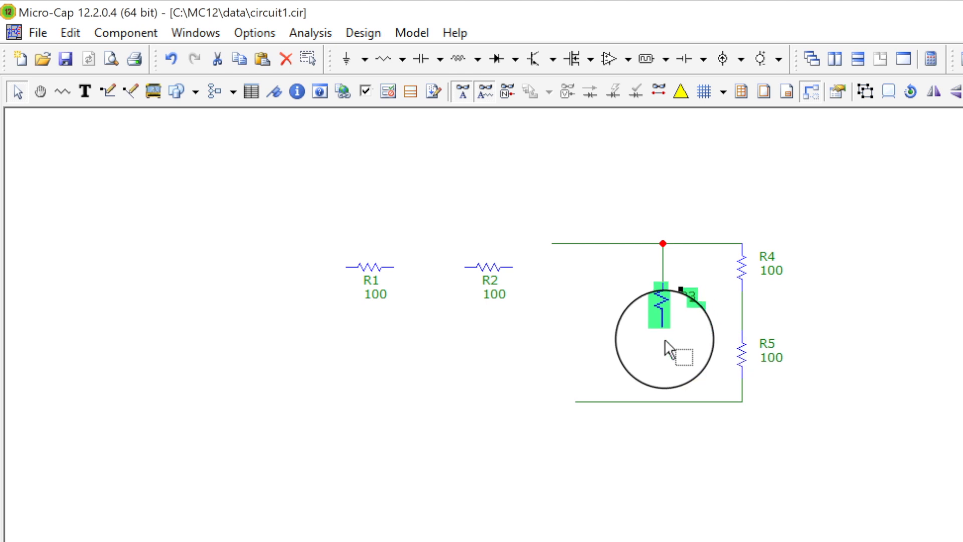
pyautogui.click(670, 417)
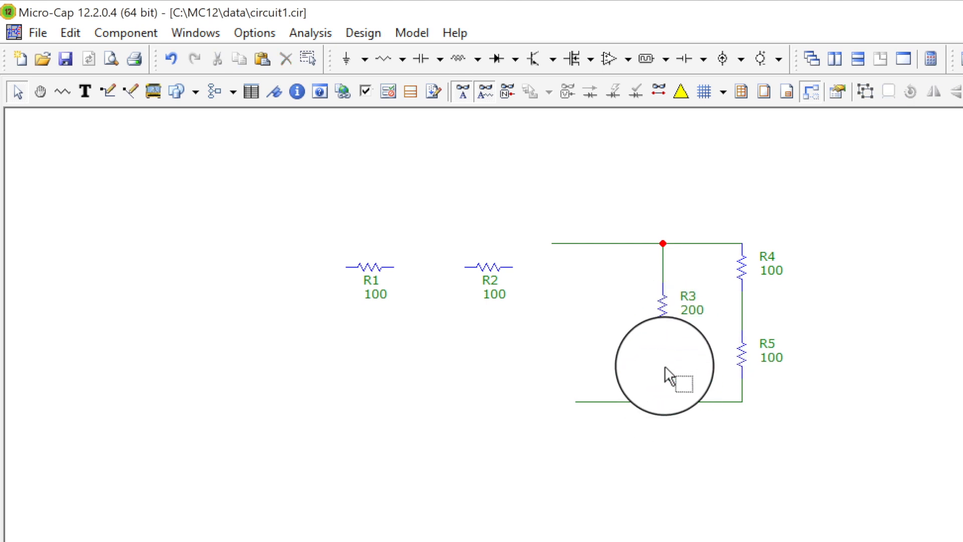
pyautogui.moveTo(664, 307); pyautogui.dragTo(666, 330)
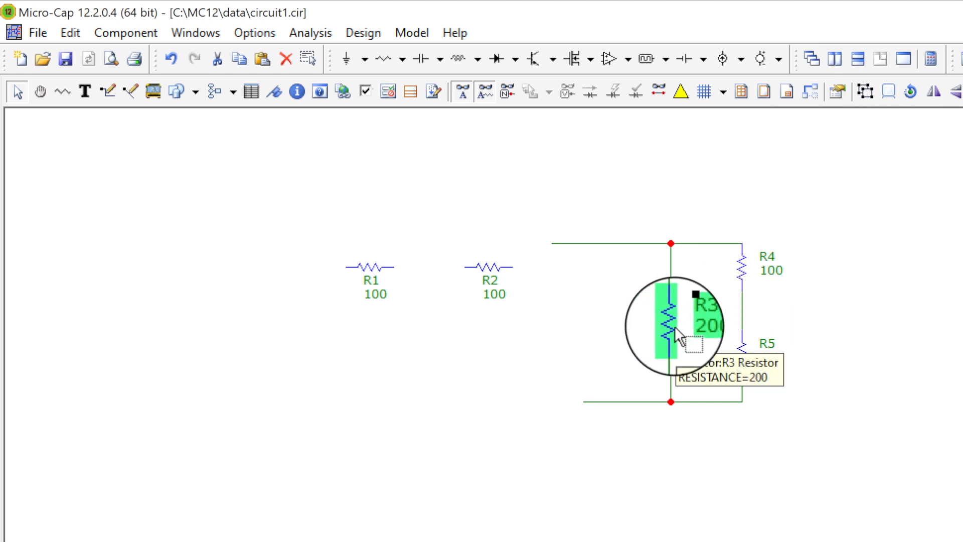
pyautogui.moveTo(675, 326)
pyautogui.mouseDown()
pyautogui.moveTo(624, 331)
pyautogui.moveTo(672, 325)
pyautogui.mouseUp()
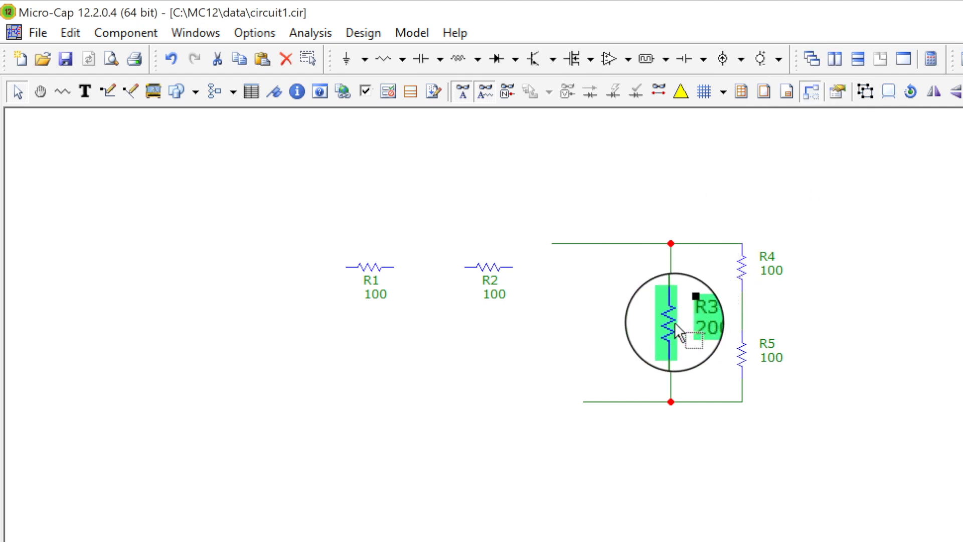
pyautogui.moveTo(675, 322)
pyautogui.mouseDown()
pyautogui.moveTo(657, 326)
pyautogui.moveTo(682, 325)
pyautogui.moveTo(684, 315)
pyautogui.moveTo(684, 323)
pyautogui.mouseUp()
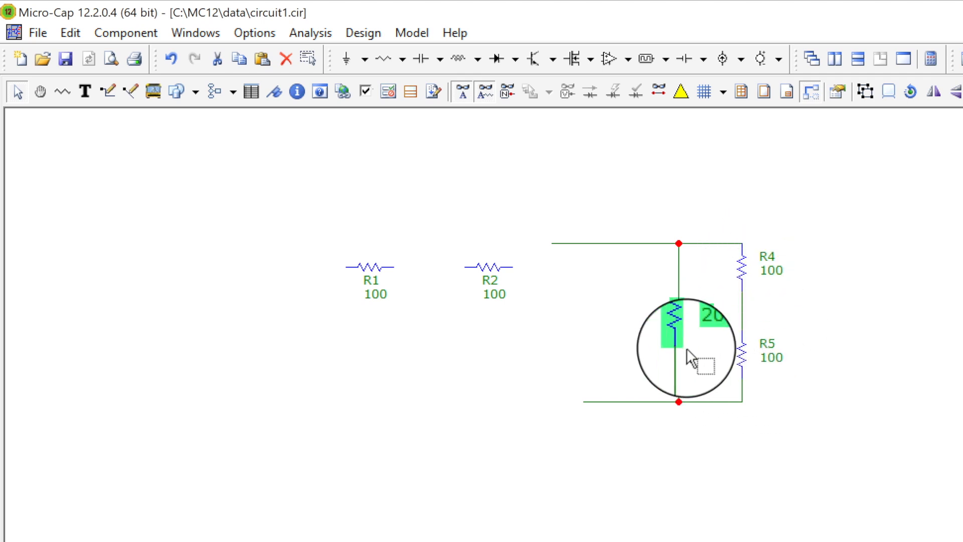
pyautogui.moveTo(679, 333)
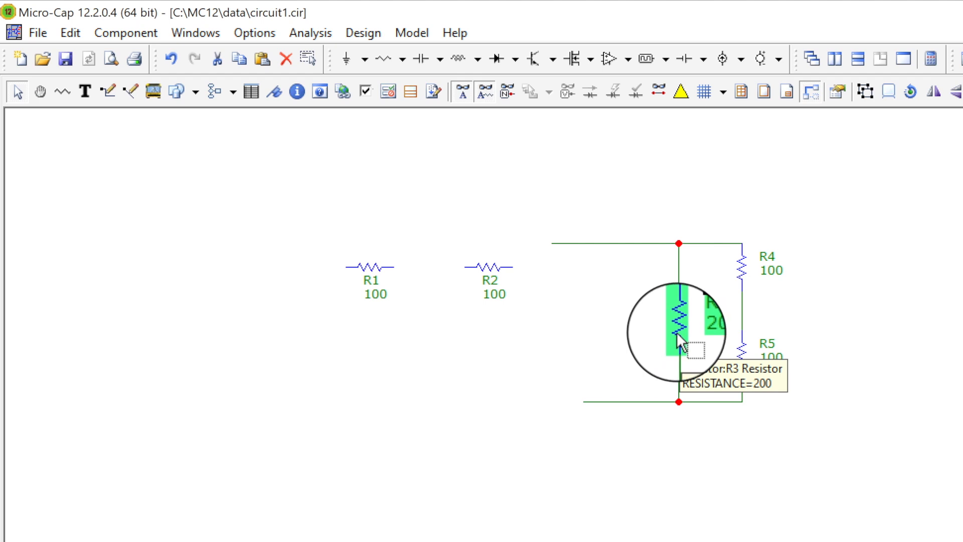
pyautogui.click(793, 287)
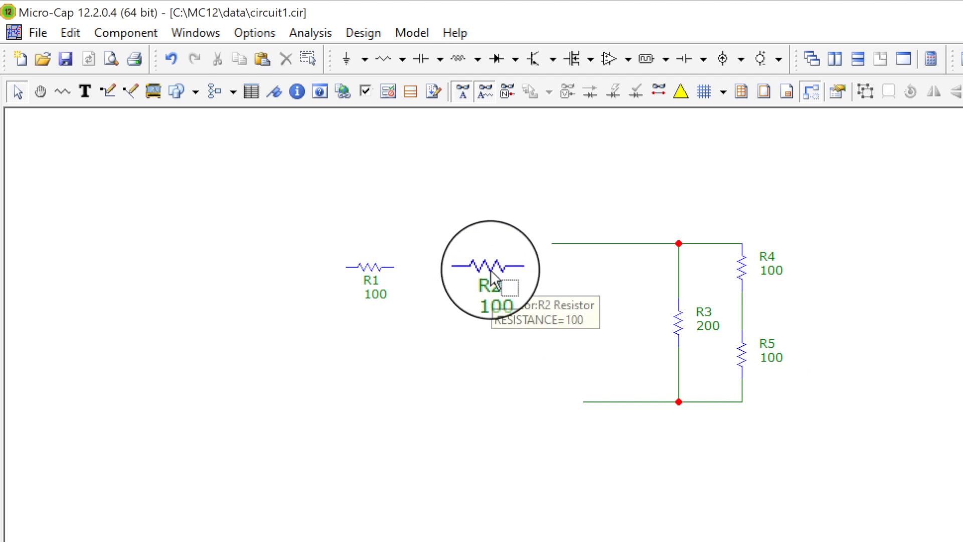
# - Move R2 onto the open end of the top wire and bring R1 closer, slightly below and left of R2
pyautogui.moveTo(490, 269); pyautogui.dragTo(582, 242)
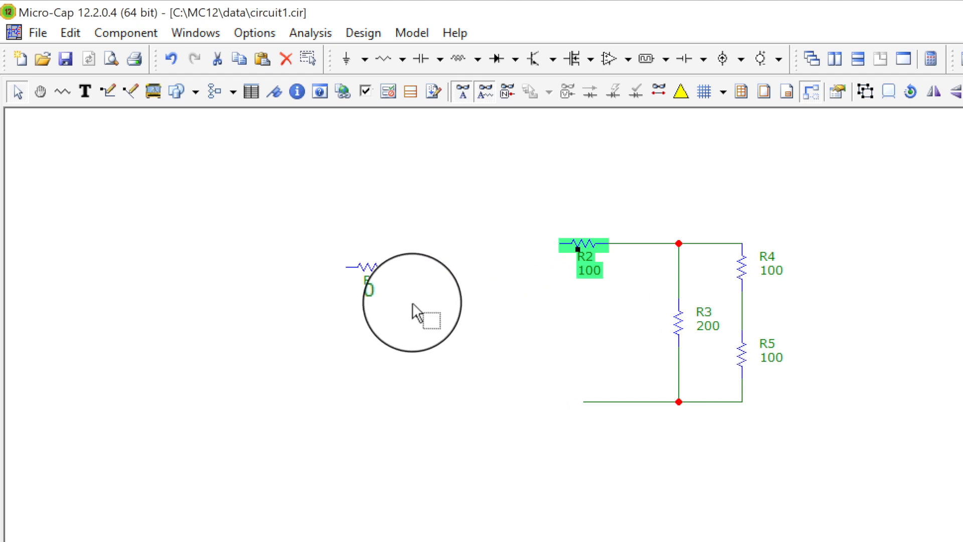
pyautogui.moveTo(368, 275); pyautogui.dragTo(474, 282)
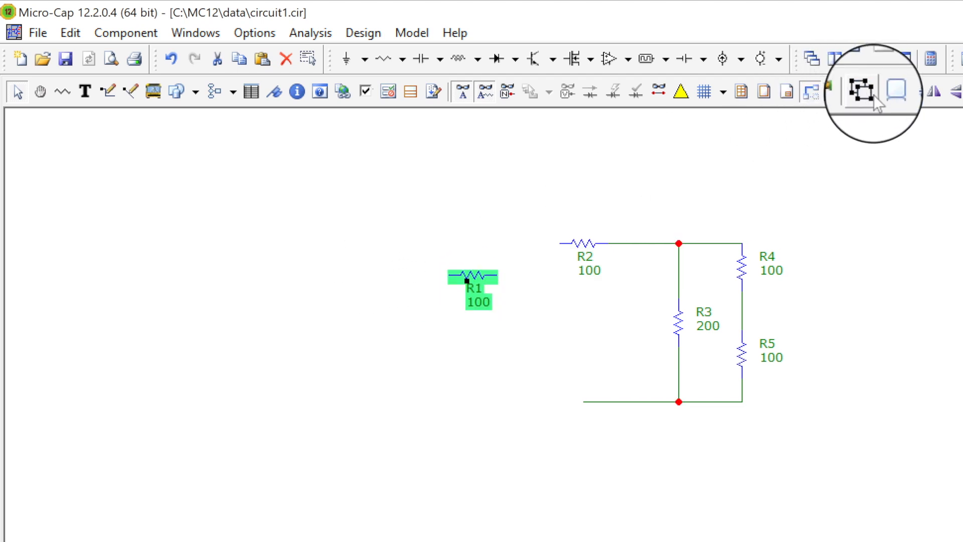
# - Rotate R1 upright with its label beside it, and move it below and left of R2, linked to R2's open end
pyautogui.click(914, 94)
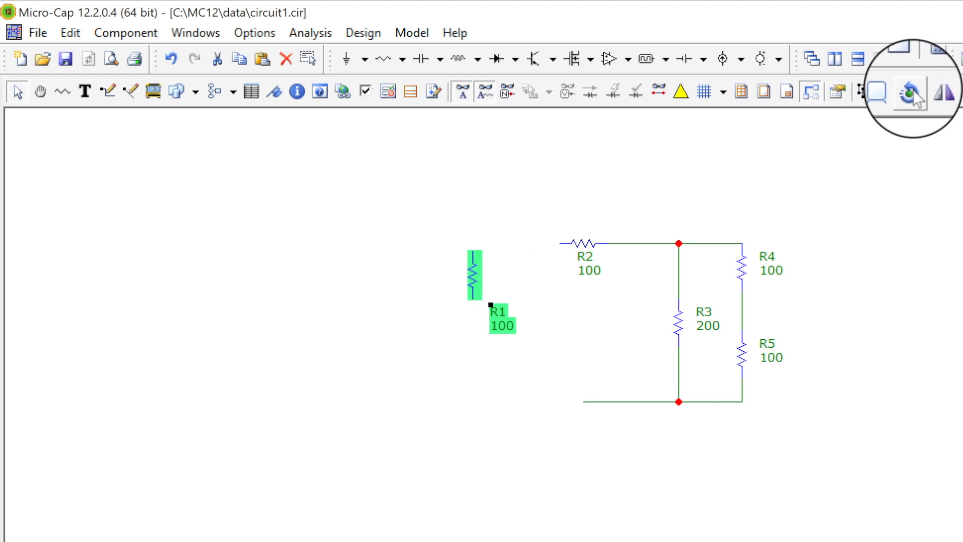
pyautogui.click(914, 94)
pyautogui.click(913, 95)
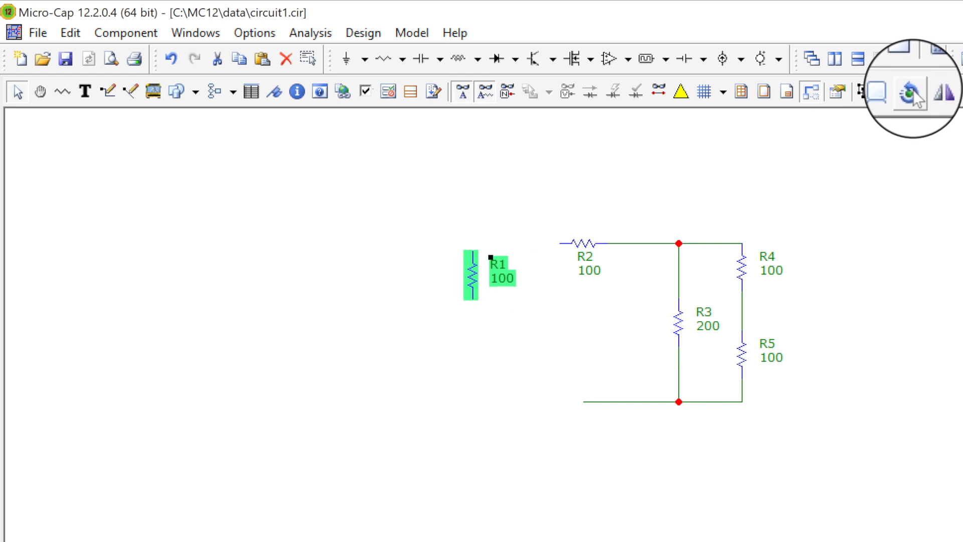
pyautogui.moveTo(475, 269); pyautogui.dragTo(529, 322)
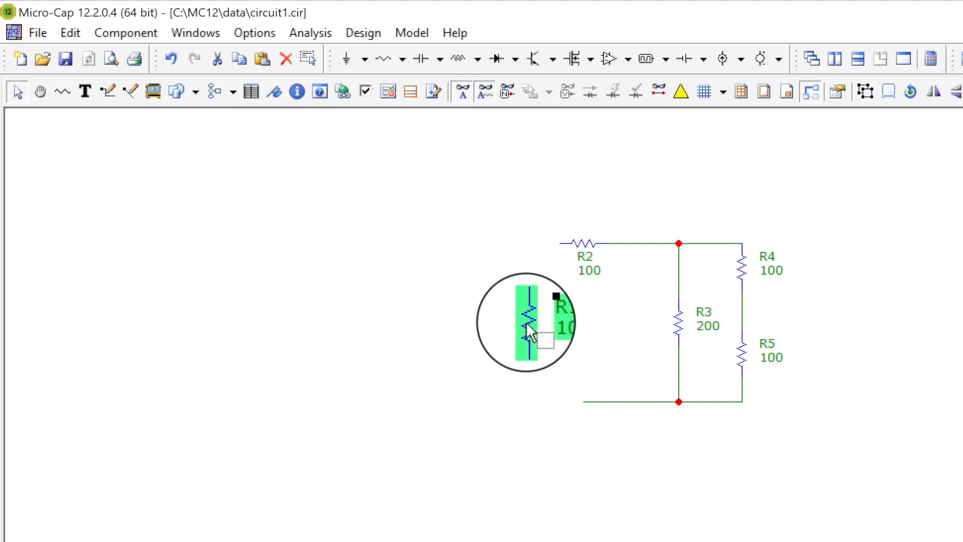
pyautogui.moveTo(525, 322); pyautogui.dragTo(526, 302)
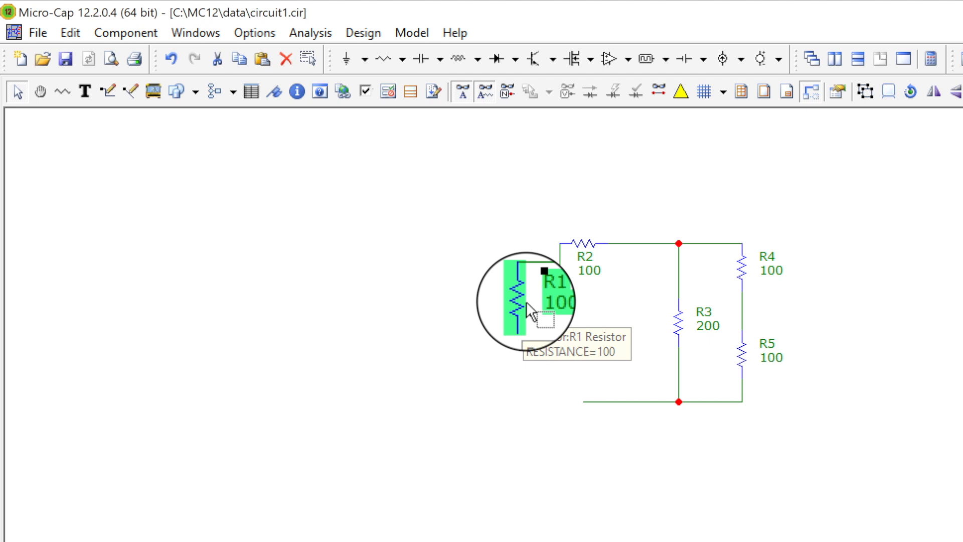
# - Straighten the stepped wire between R1 and R2 so its horizontal segment lines up with R2
pyautogui.click(552, 275)
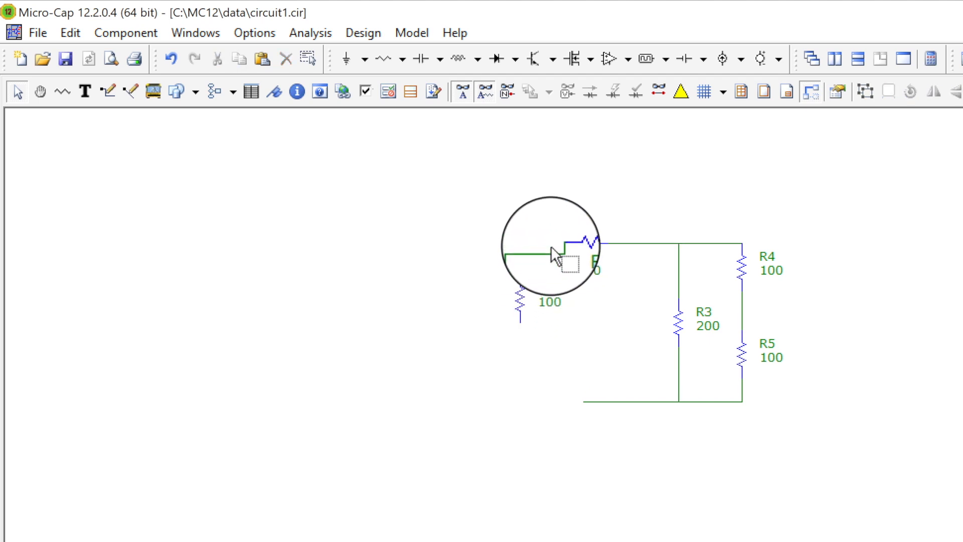
pyautogui.click(550, 247)
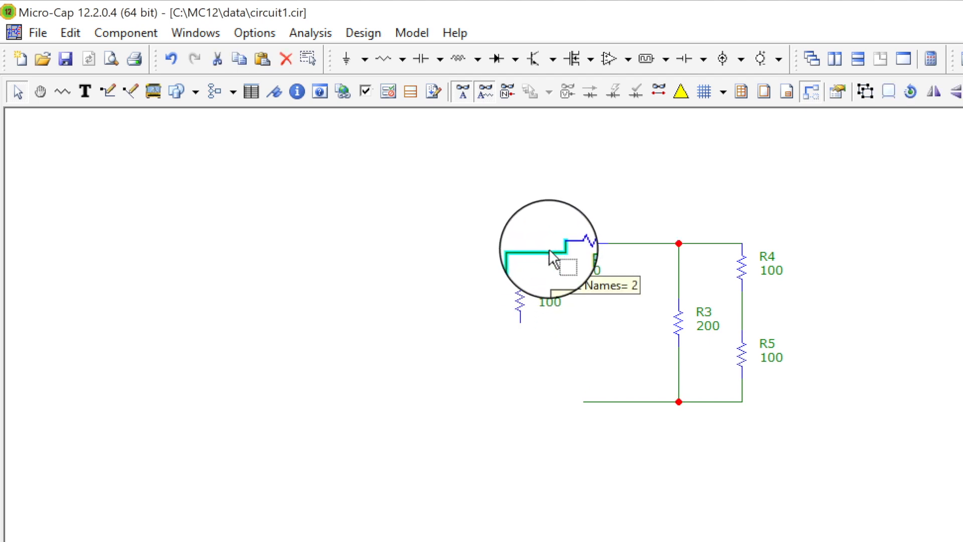
pyautogui.moveTo(548, 249); pyautogui.dragTo(547, 242)
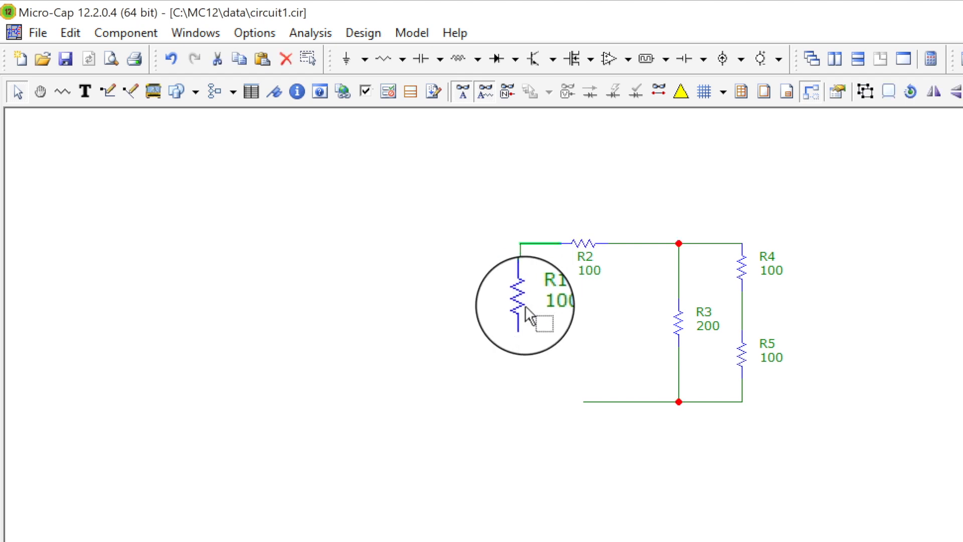
# - Connect R1's lower end to the bottom wire, level that wire, centre R1 vertically on its branch and deselect it
pyautogui.moveTo(525, 305); pyautogui.dragTo(545, 370)
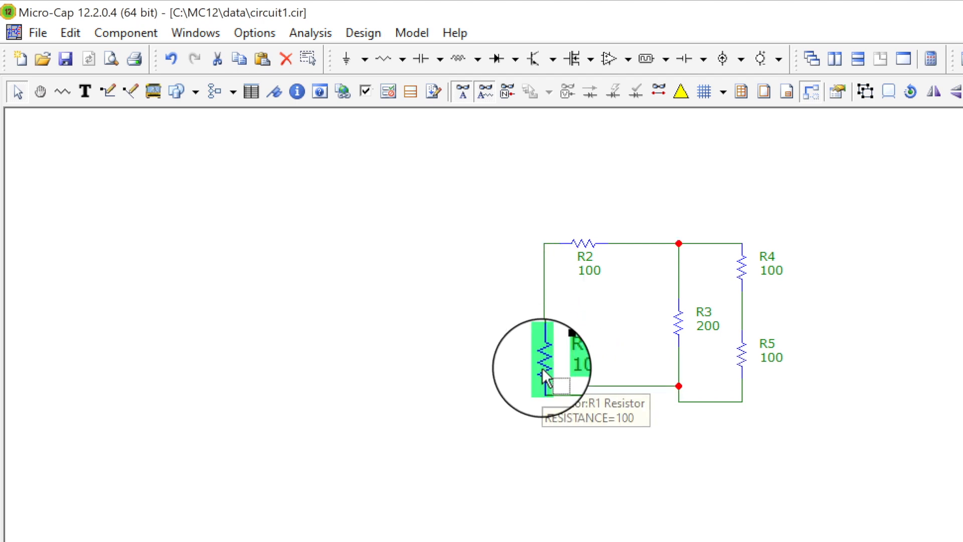
pyautogui.click(600, 383)
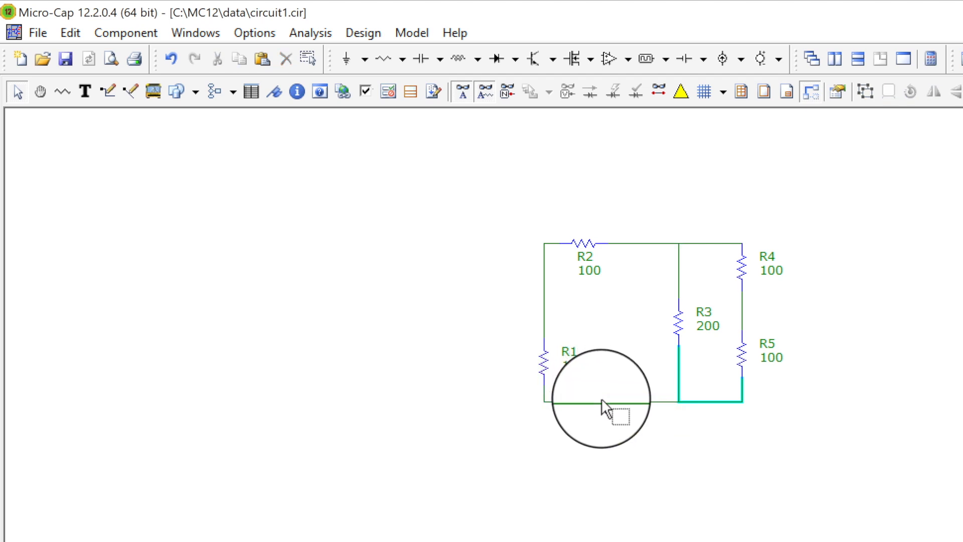
pyautogui.click(601, 398)
pyautogui.moveTo(545, 371); pyautogui.dragTo(545, 336)
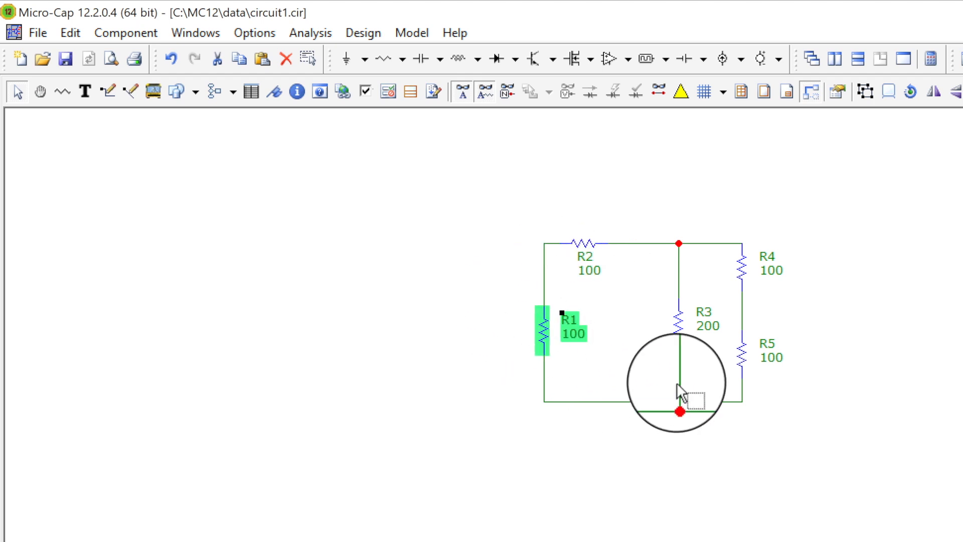
pyautogui.click(491, 440)
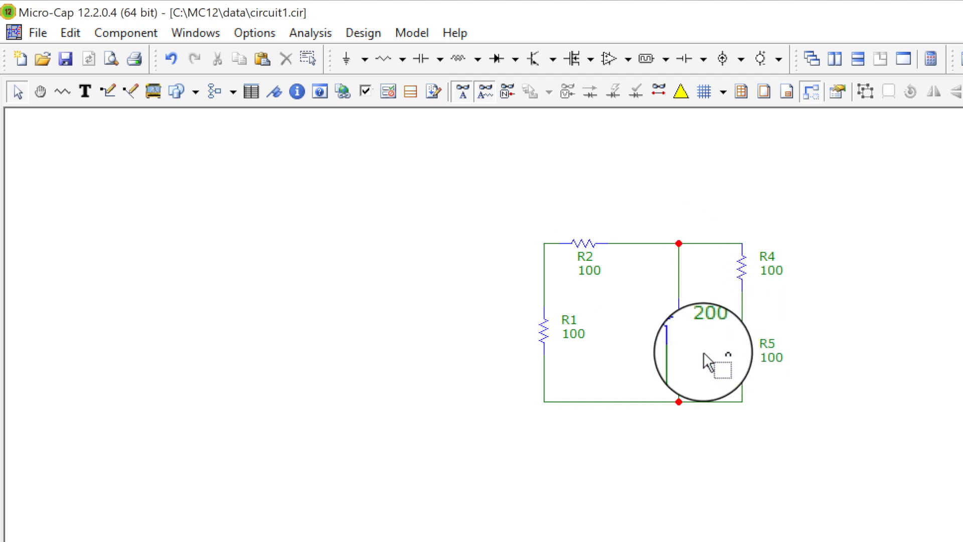
pyautogui.moveTo(721, 352); pyautogui.dragTo(757, 314)
pyautogui.click(697, 454)
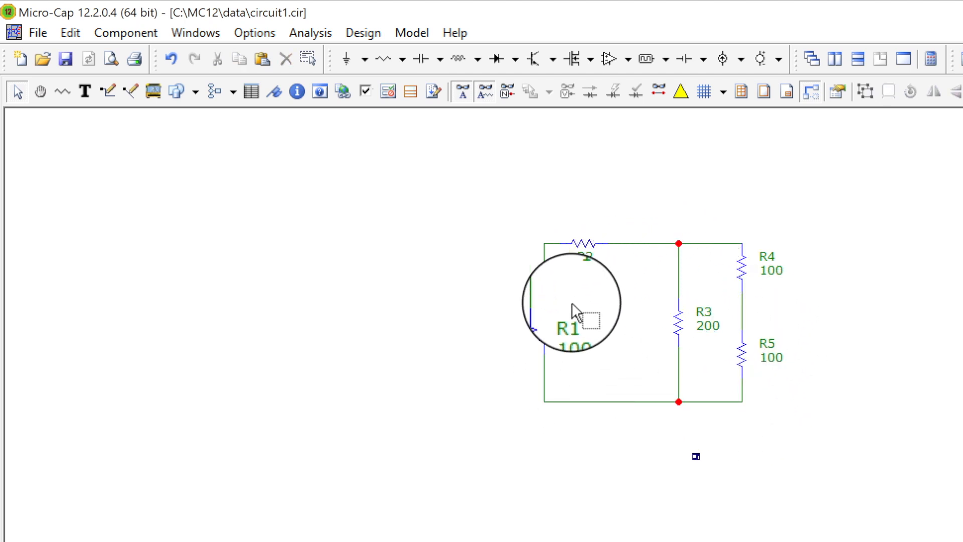
# - Set R1's resistance to 200 directly in its value label on the schematic
pyautogui.click(570, 335)
pyautogui.doubleClick(570, 335)
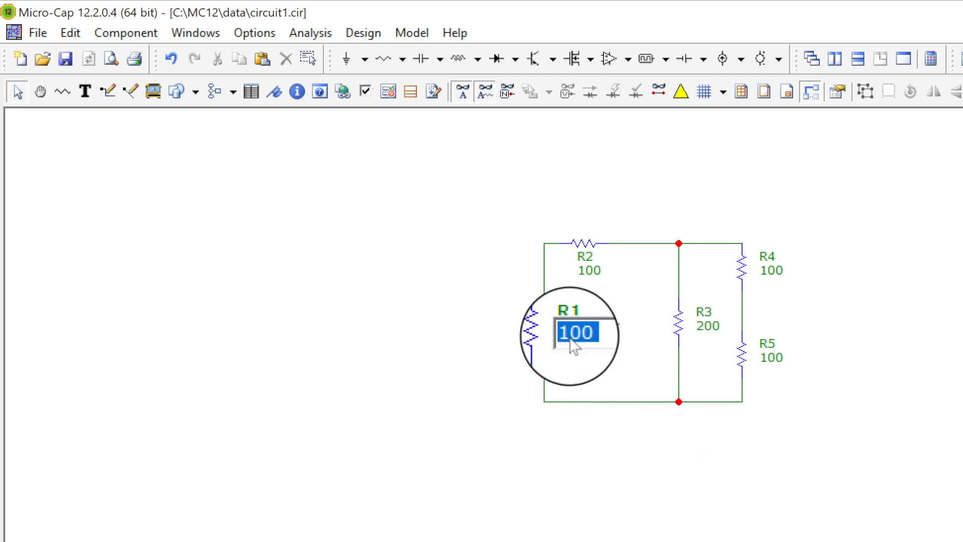
pyautogui.click(570, 335)
pyautogui.moveTo(570, 333); pyautogui.dragTo(560, 336)
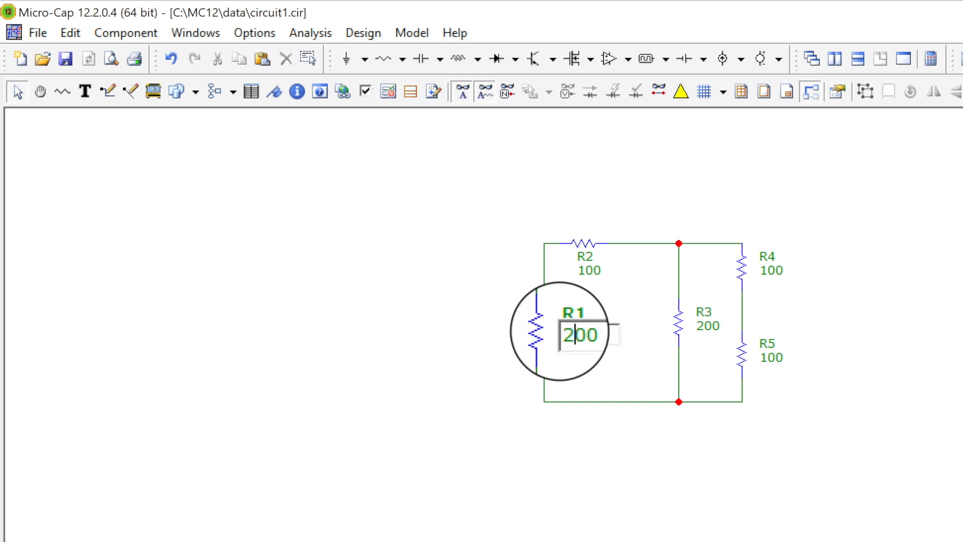
pyautogui.click(567, 381)
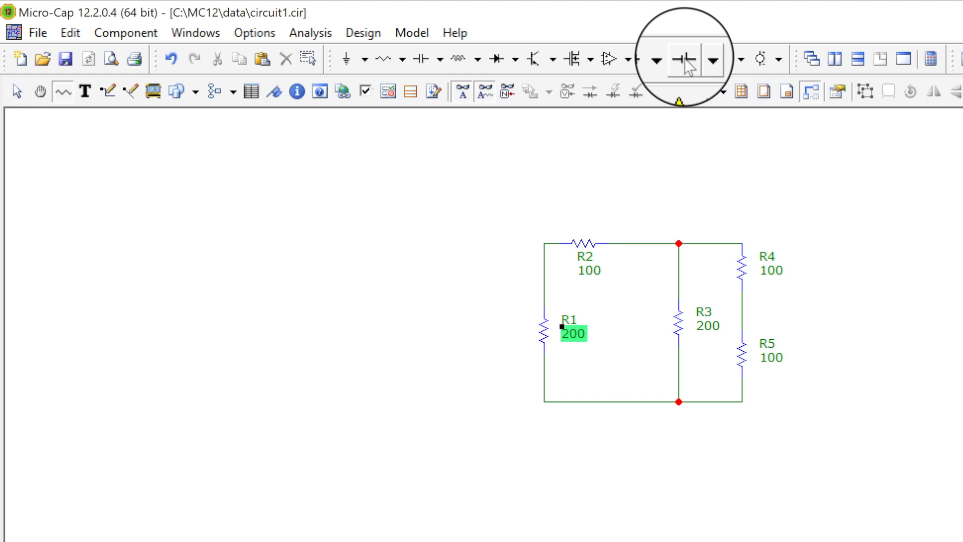
# - Place a vertical battery with its positive terminal up to the left of R1, with a value of 12
pyautogui.click(704, 59)
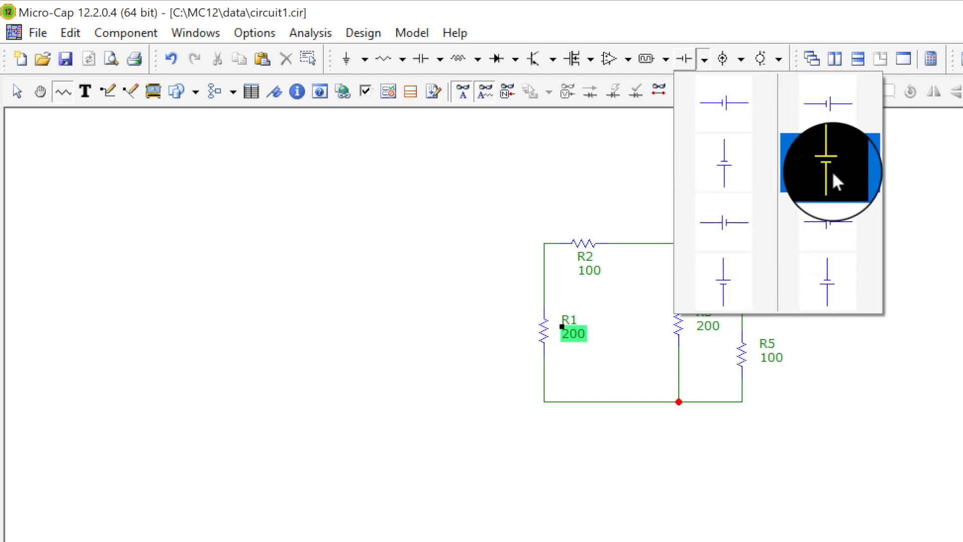
pyautogui.click(832, 170)
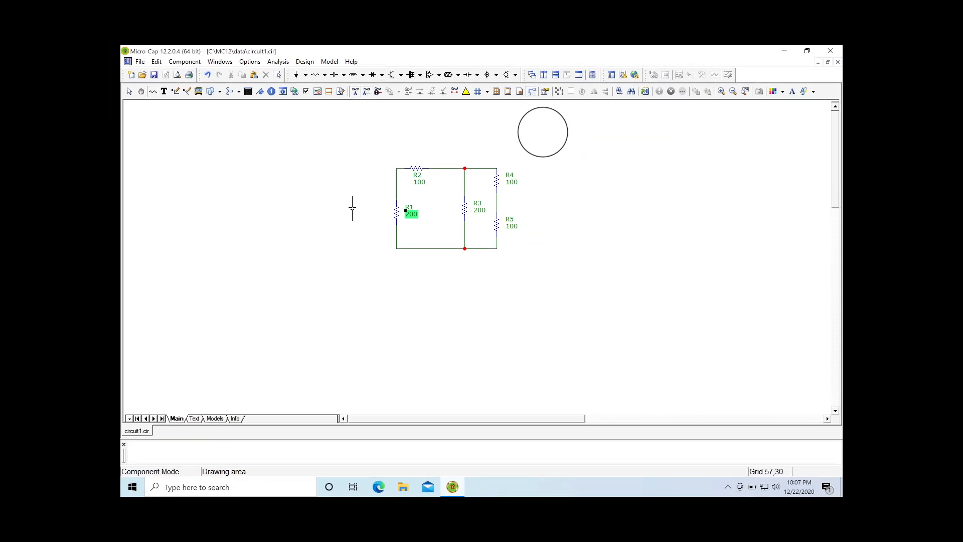
pyautogui.click(355, 222)
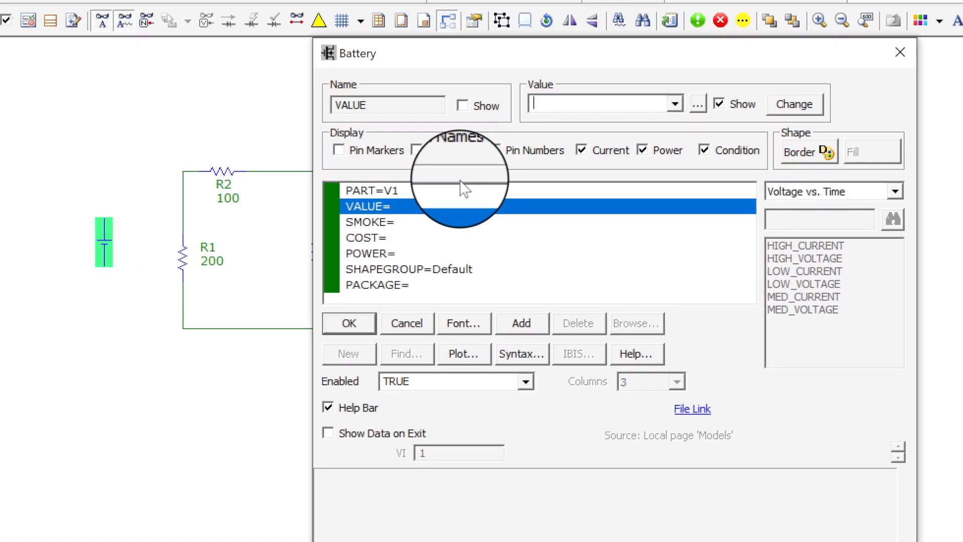
pyautogui.write('12')
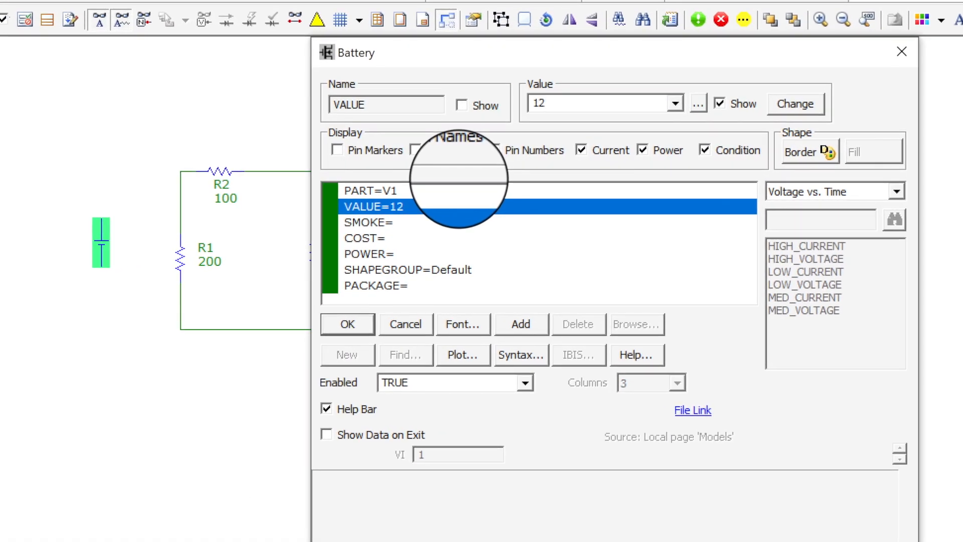
pyautogui.click(365, 323)
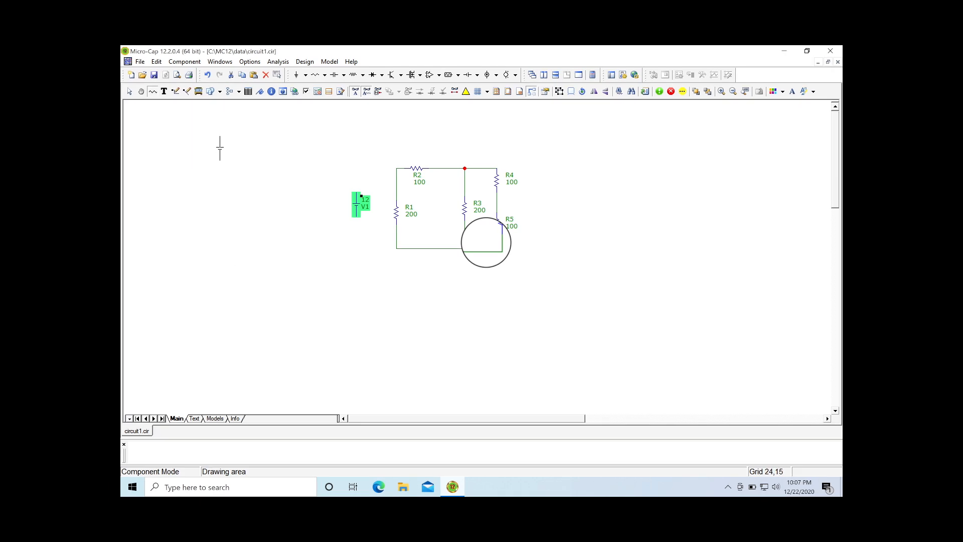
# - Draw diagonal wires from the battery's upper and lower ends to the top and bottom corners of R1's branch
pyautogui.click(141, 92)
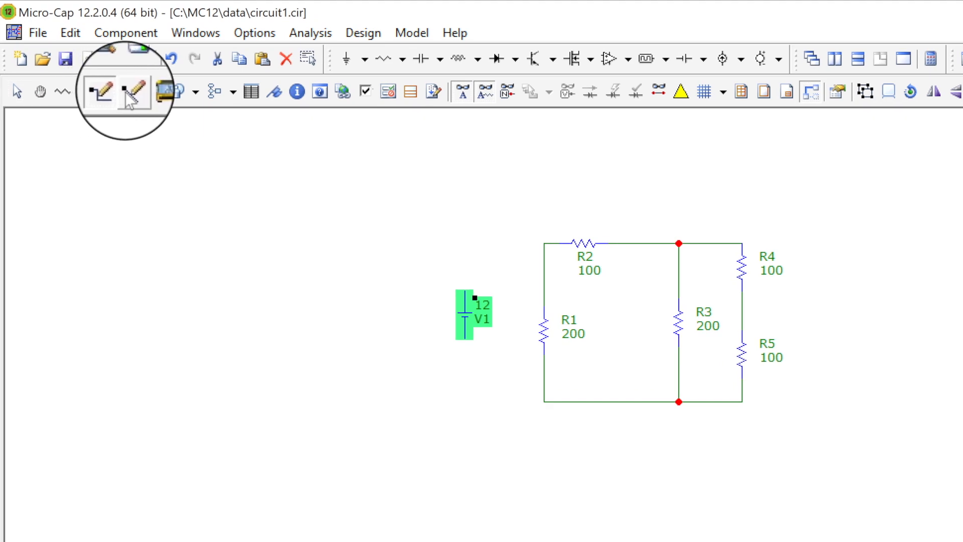
pyautogui.click(130, 96)
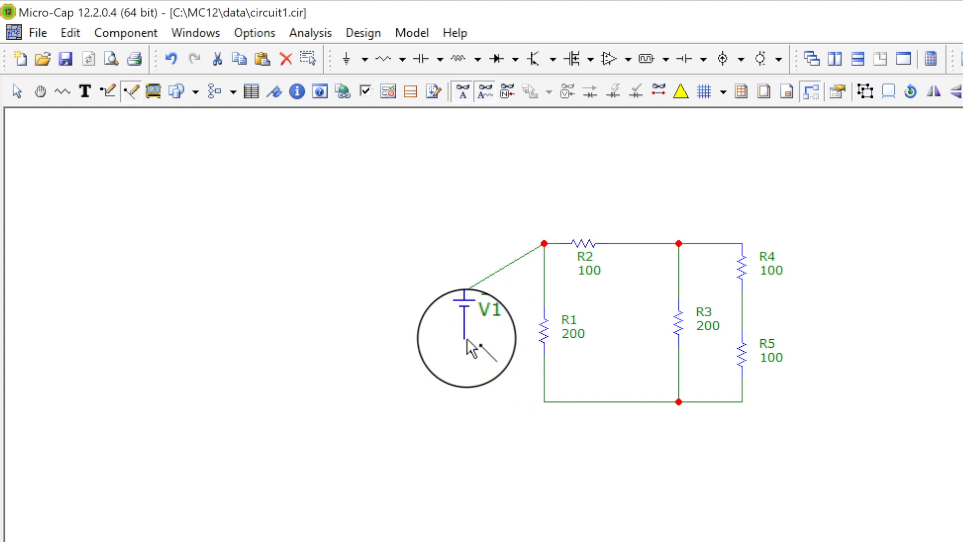
pyautogui.moveTo(465, 338); pyautogui.dragTo(550, 401)
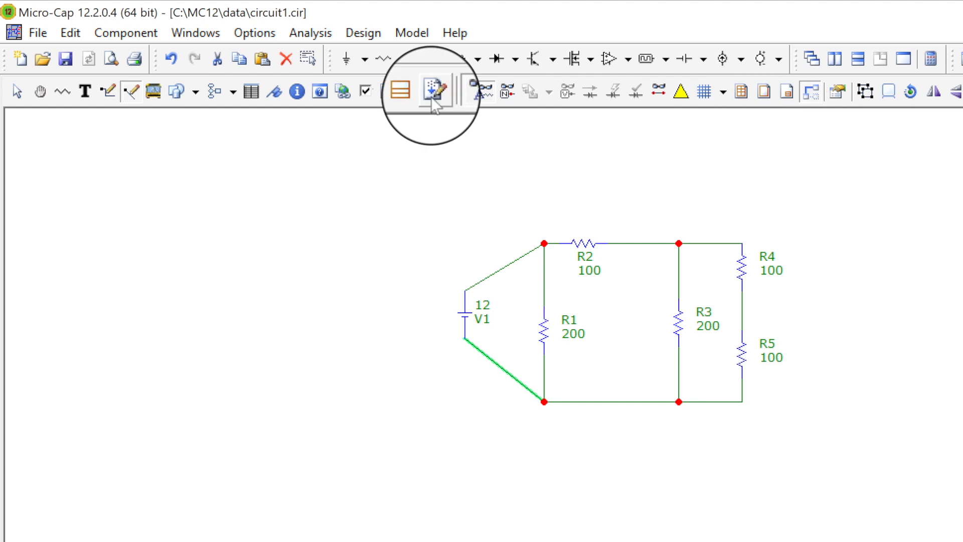
# - In Select mode, reshape the battery's upper diagonal wire level with R2, and move the battery down while keeping it connected
pyautogui.click(18, 92)
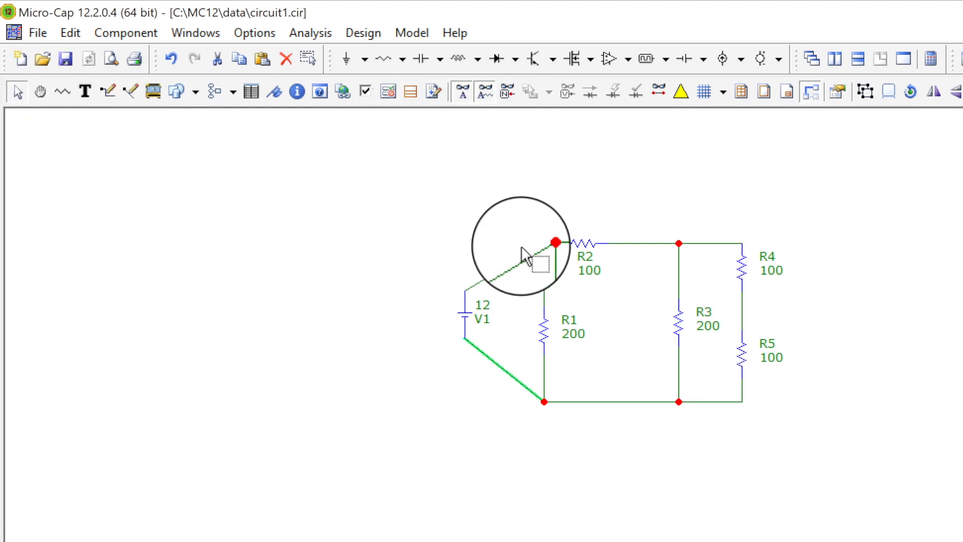
pyautogui.moveTo(509, 265); pyautogui.dragTo(542, 244)
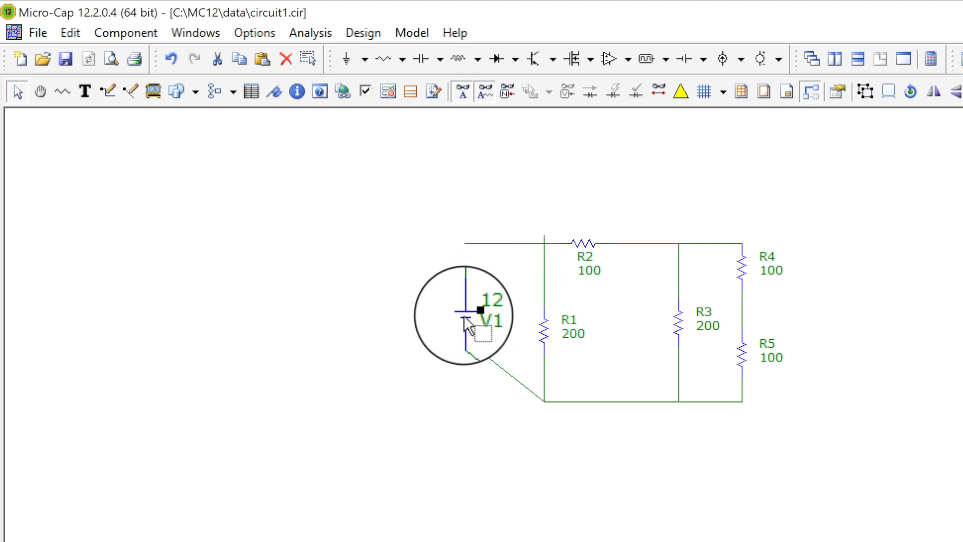
pyautogui.moveTo(463, 315); pyautogui.dragTo(462, 369)
pyautogui.click(463, 273)
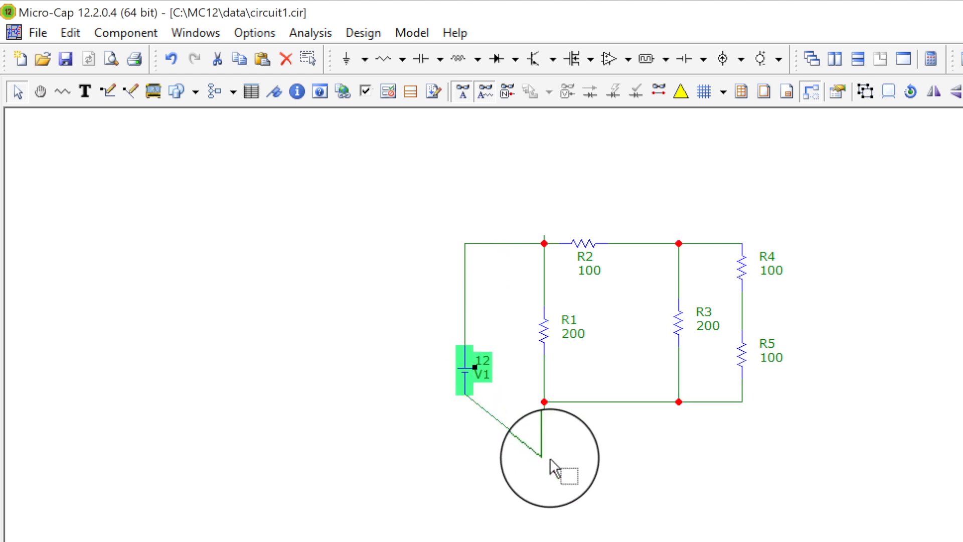
# - Extend the bottom wire from R1's lower node towards the battery's lower end, and cut the leftover diagonal wire
pyautogui.moveTo(542, 456); pyautogui.dragTo(470, 397)
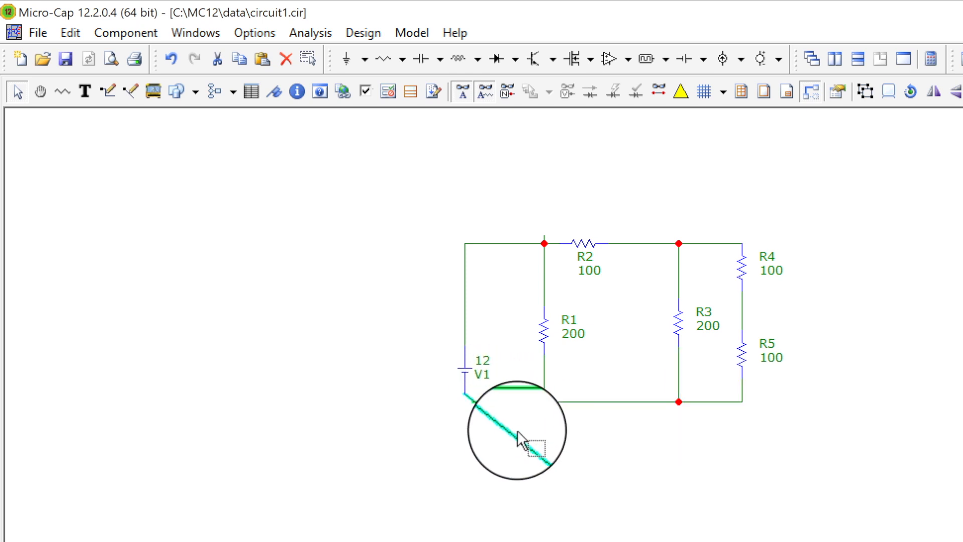
pyautogui.click(534, 453)
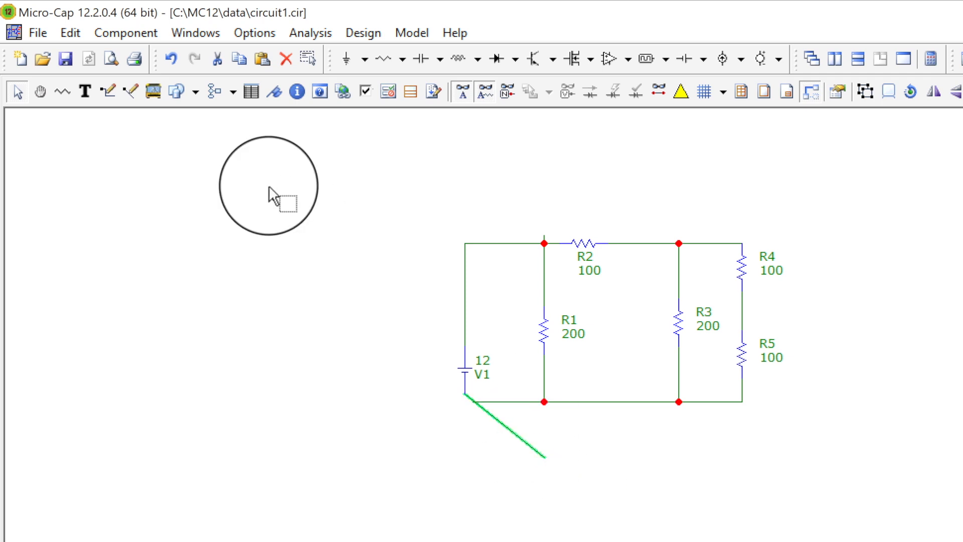
pyautogui.click(217, 59)
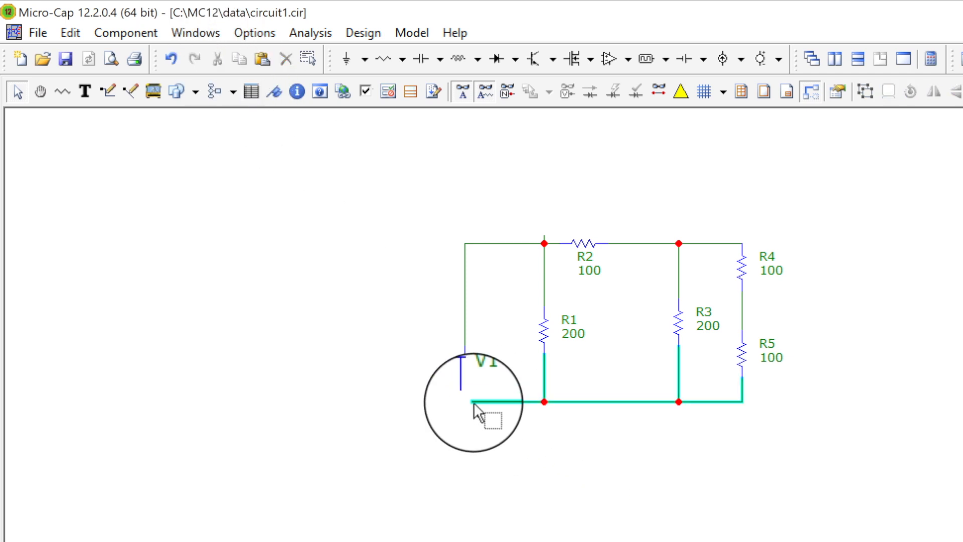
# - Join the bottom wire to the battery's lower end, align it with the circuit's bottom edge, centre the battery vertically and deselect it
pyautogui.moveTo(483, 404); pyautogui.dragTo(461, 336)
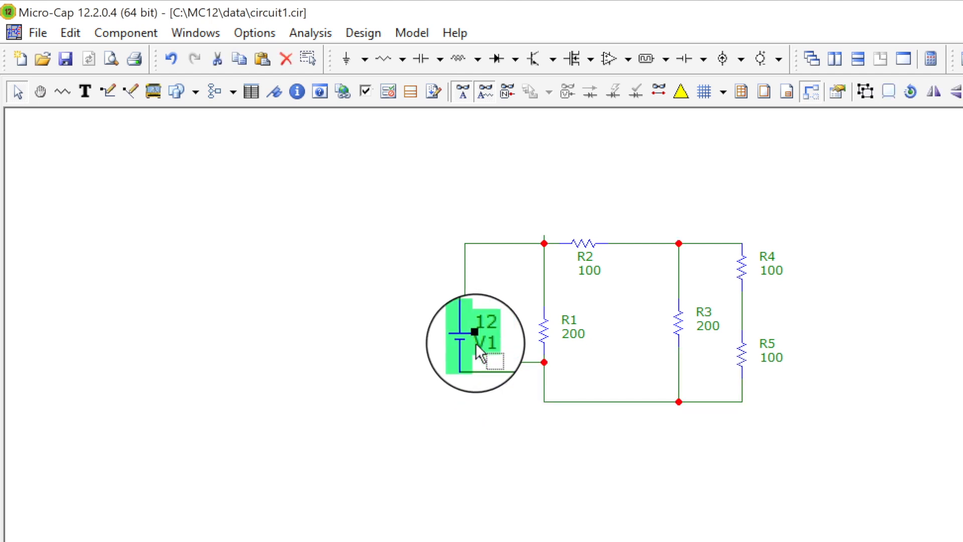
pyautogui.moveTo(507, 362); pyautogui.dragTo(507, 403)
pyautogui.moveTo(466, 345); pyautogui.dragTo(467, 330)
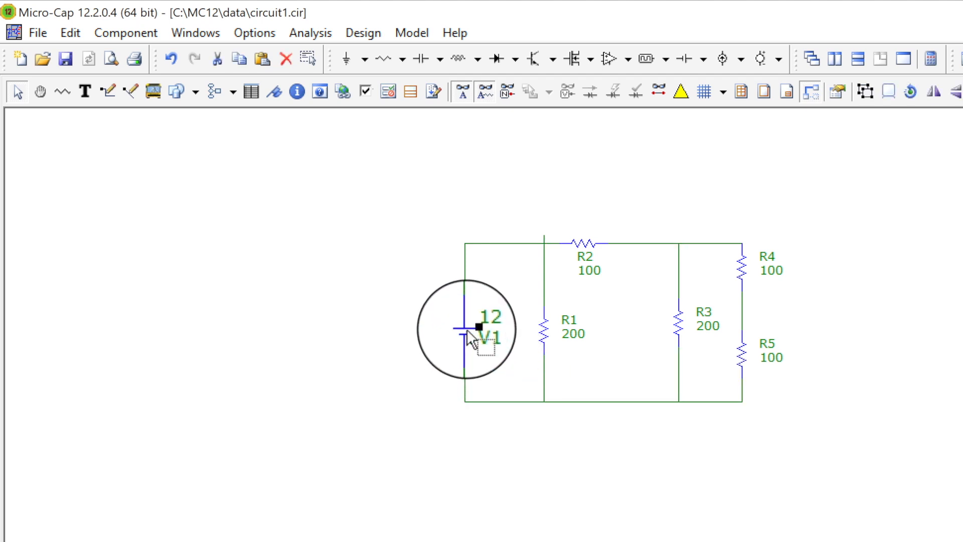
pyautogui.click(418, 418)
# - Set the battery's value to 100 directly on its schematic label, reviewing the battery's attributes before and after without changing them
pyautogui.click(464, 331)
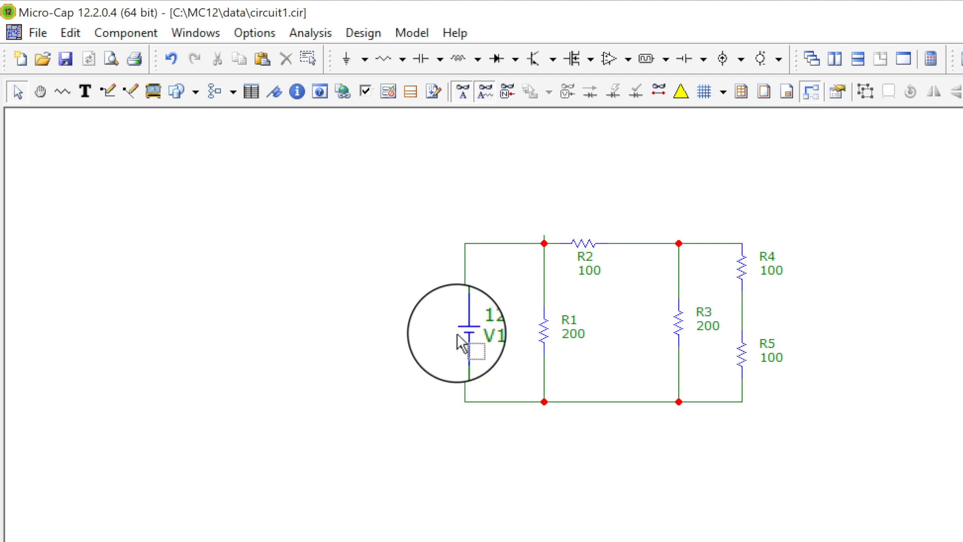
pyautogui.doubleClick(467, 326)
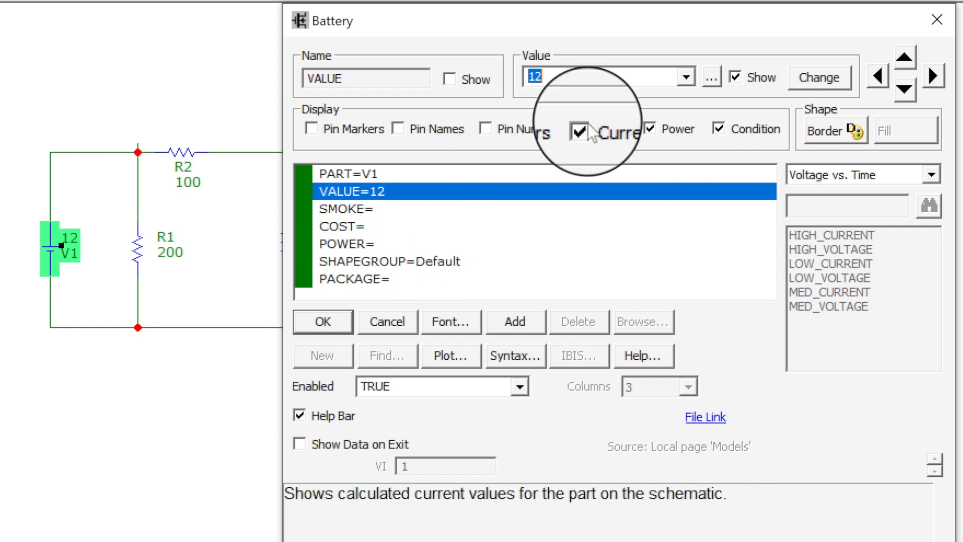
pyautogui.click(932, 23)
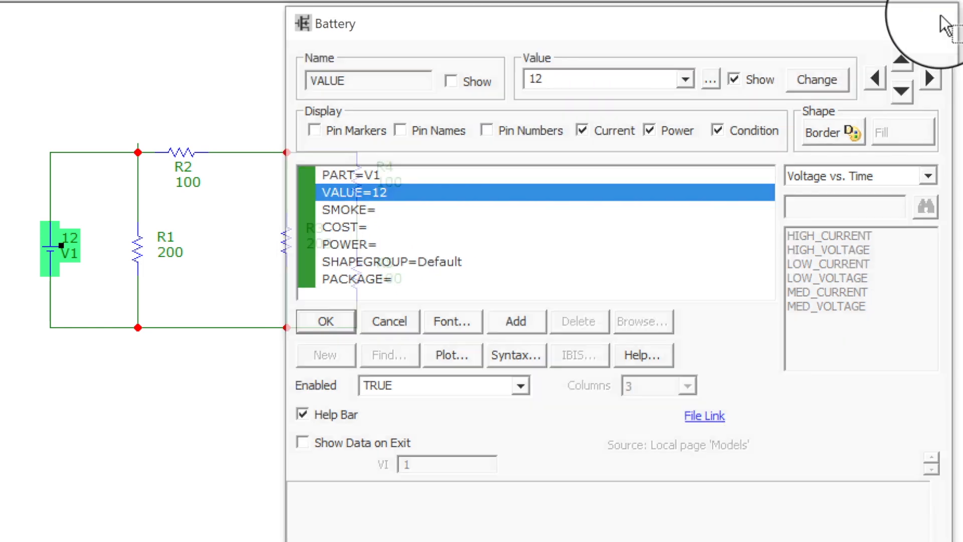
pyautogui.doubleClick(73, 237)
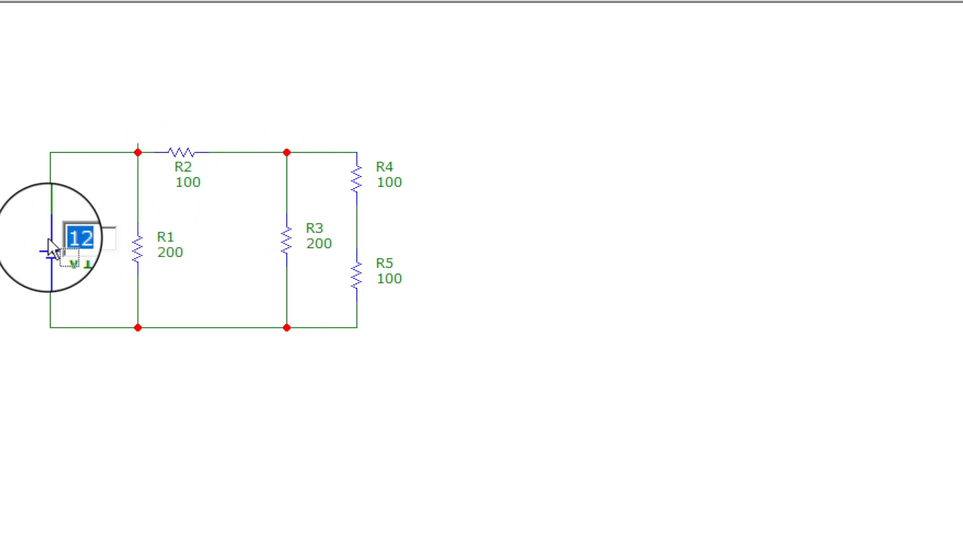
pyautogui.write('10')
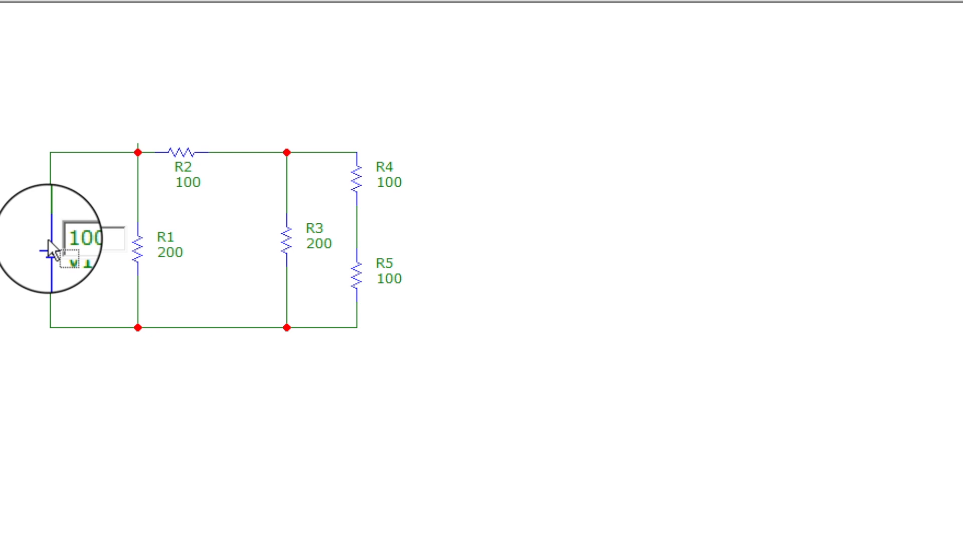
pyautogui.write('0')
pyautogui.press('Return')
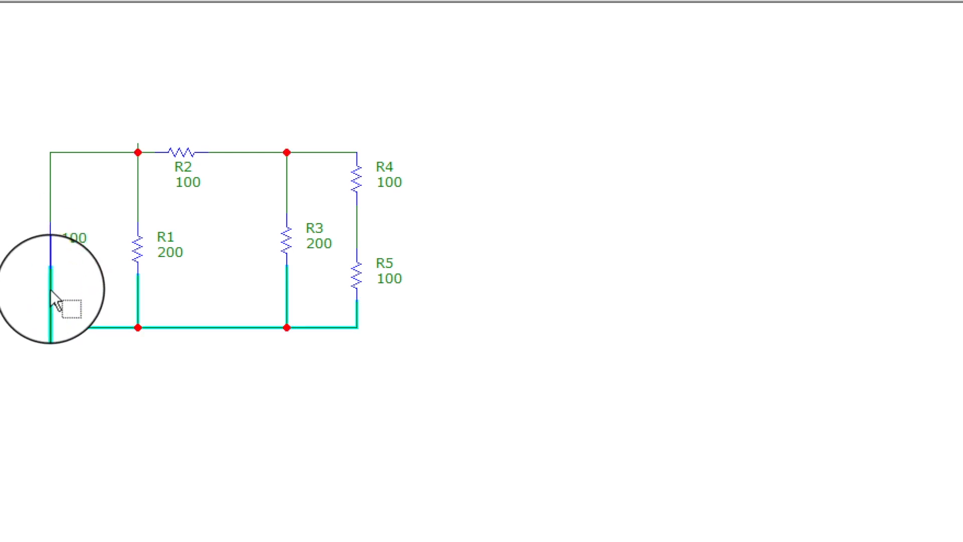
pyautogui.doubleClick(50, 250)
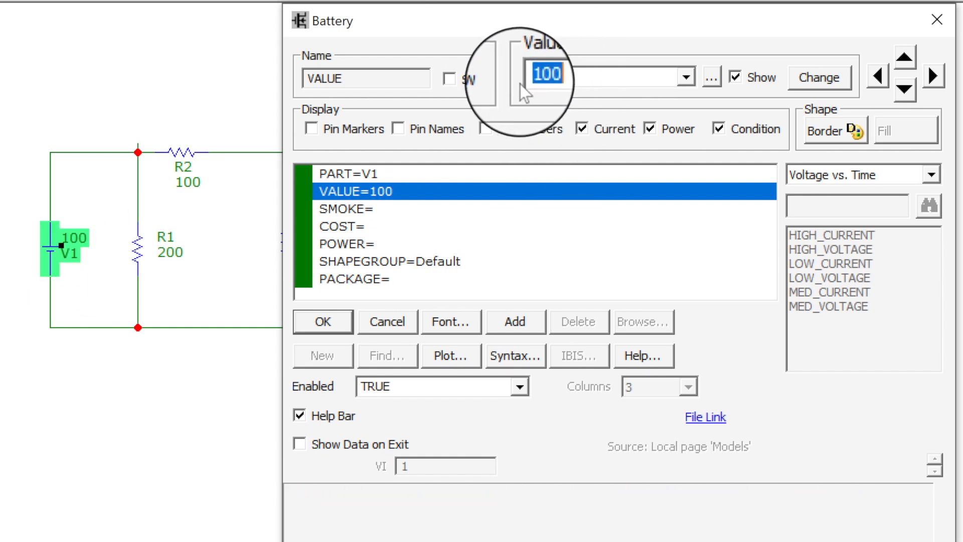
pyautogui.click(936, 19)
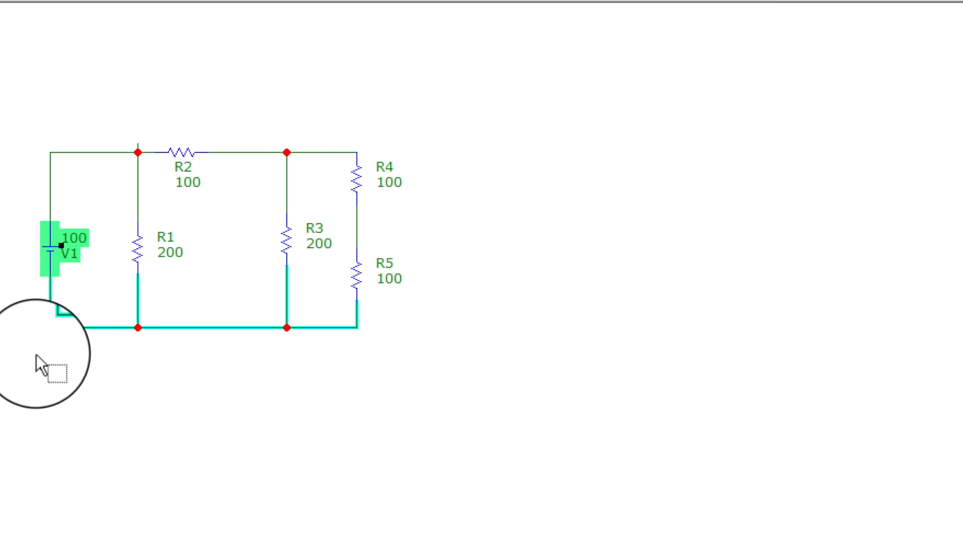
pyautogui.click(67, 381)
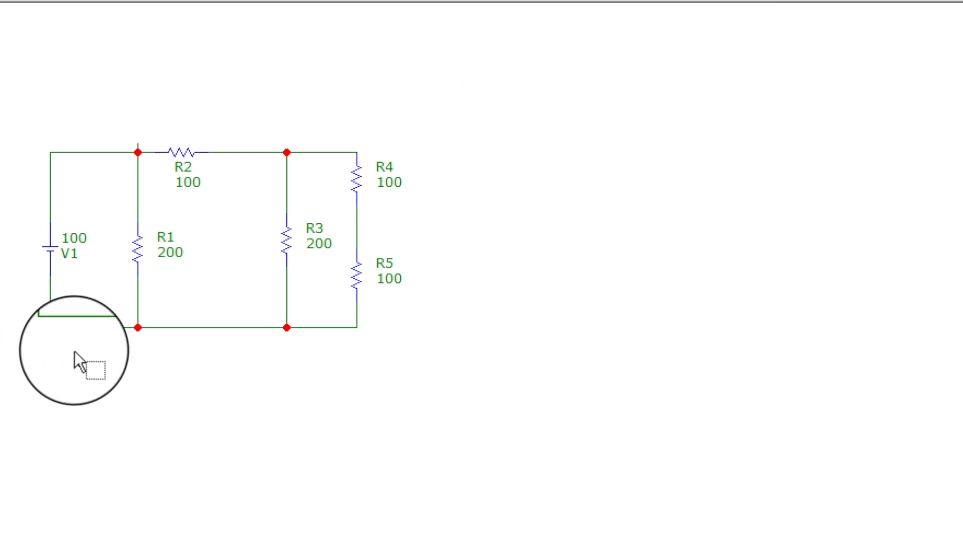
# - Rename the battery from V1 to Vin directly on its schematic label and deselect it
pyautogui.click(81, 237)
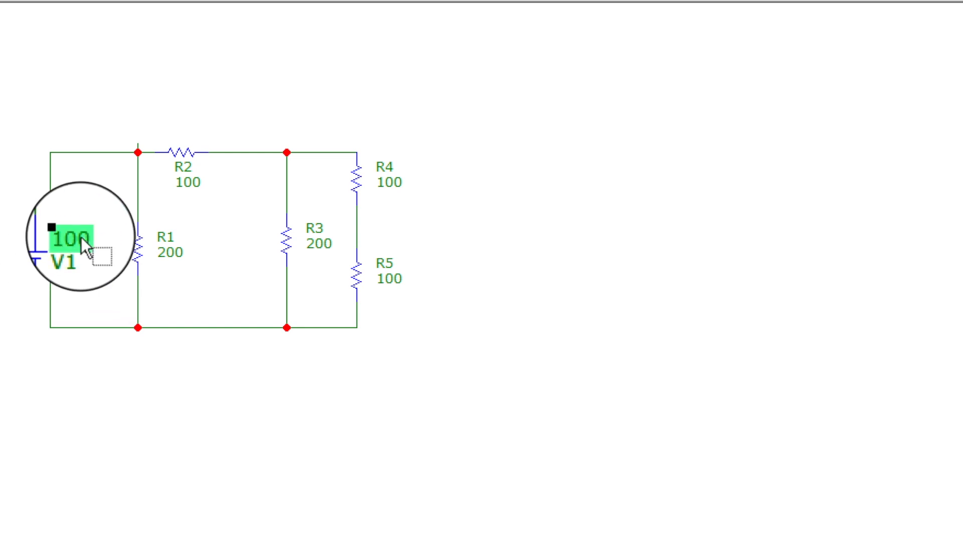
pyautogui.click(80, 237)
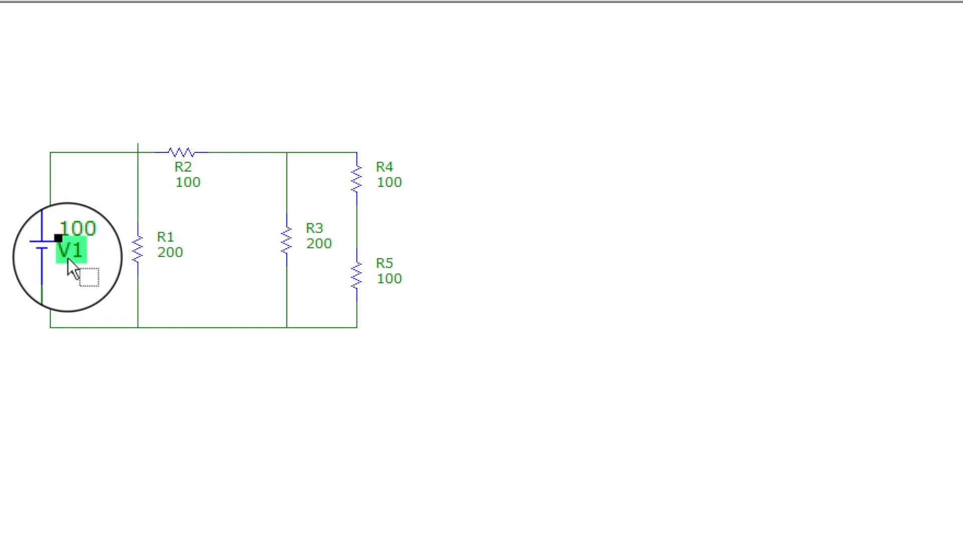
pyautogui.doubleClick(67, 259)
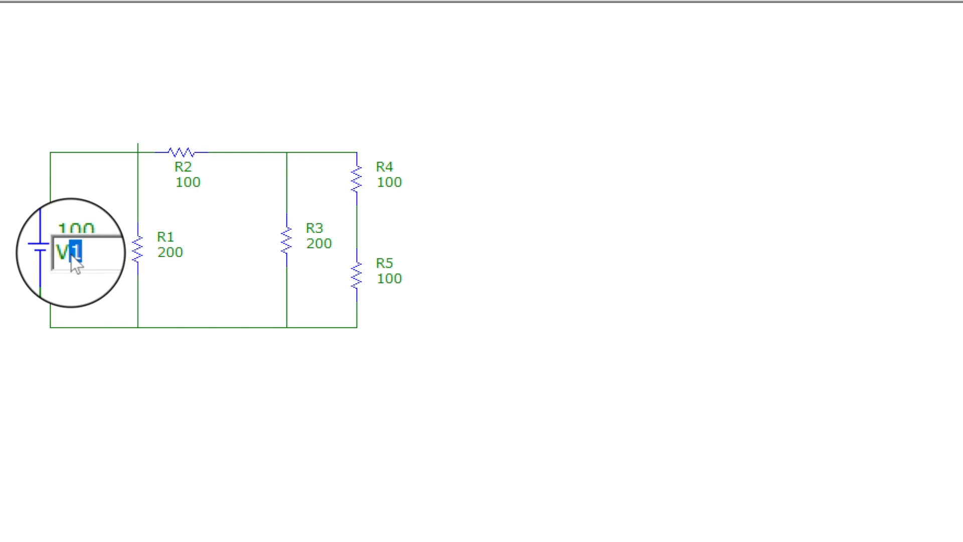
pyautogui.write('in')
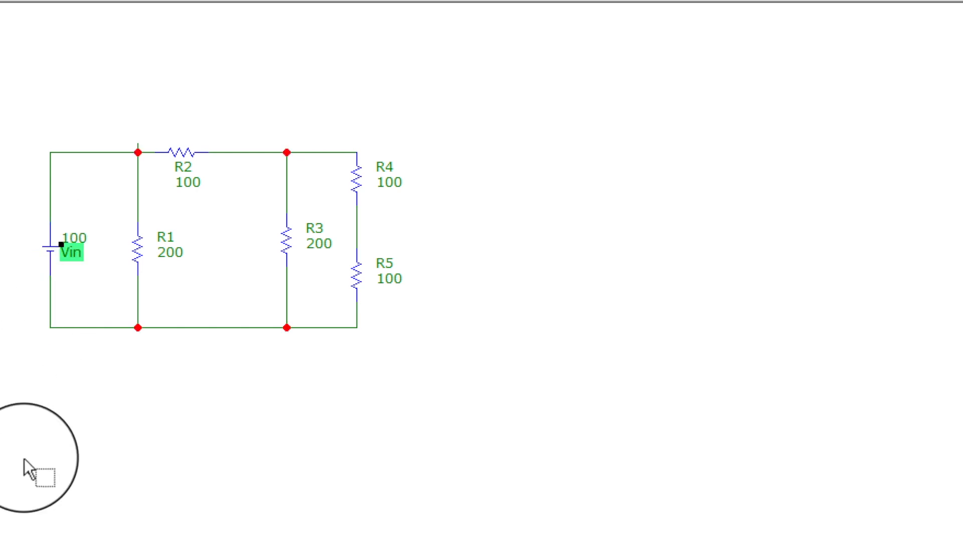
pyautogui.click(24, 458)
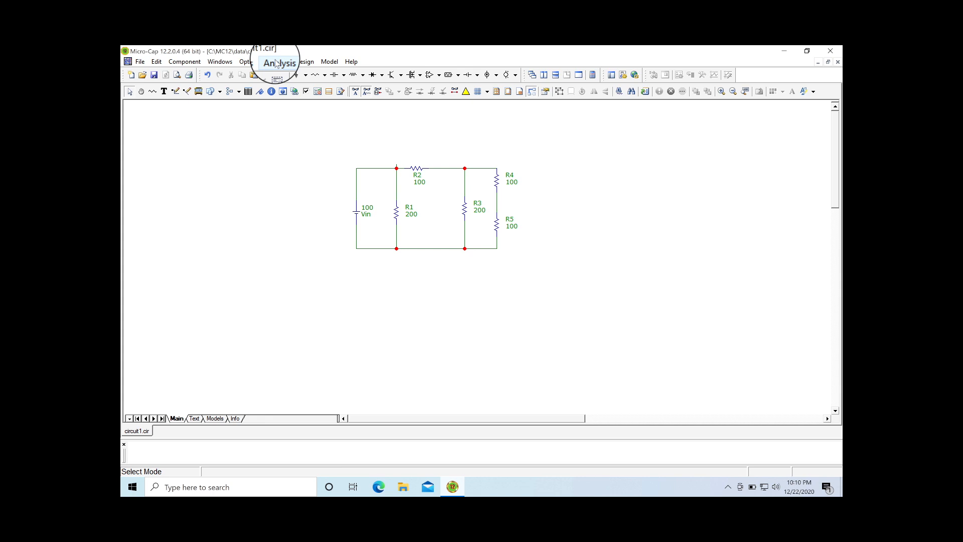
# - Try to start a Probe Transient analysis, add a ground at the bottom wire's corner below the battery, and return to Select mode
pyautogui.click(277, 64)
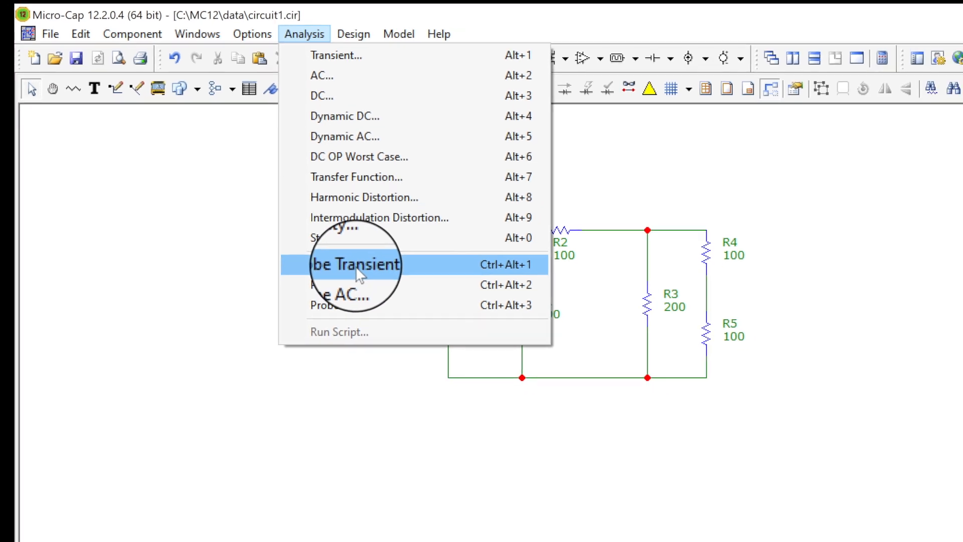
pyautogui.click(353, 279)
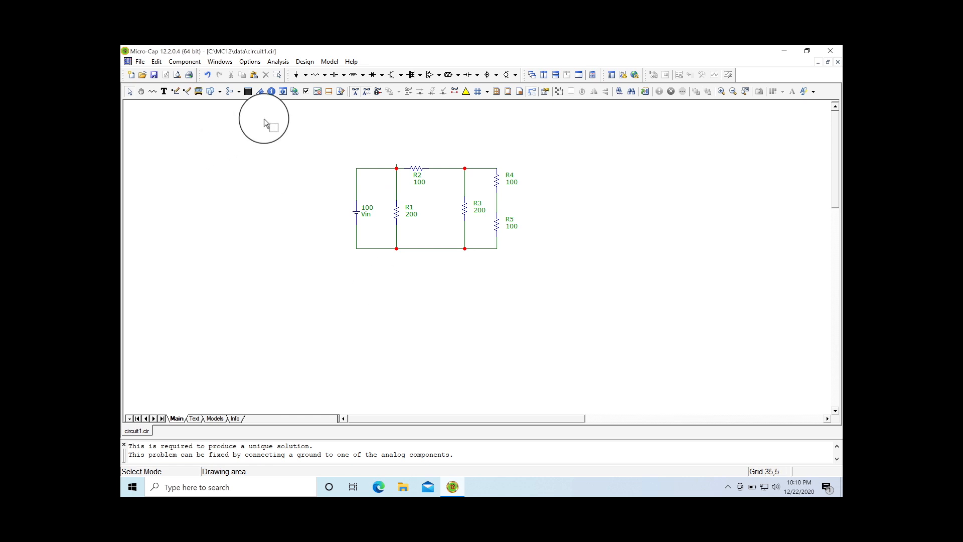
pyautogui.click(296, 77)
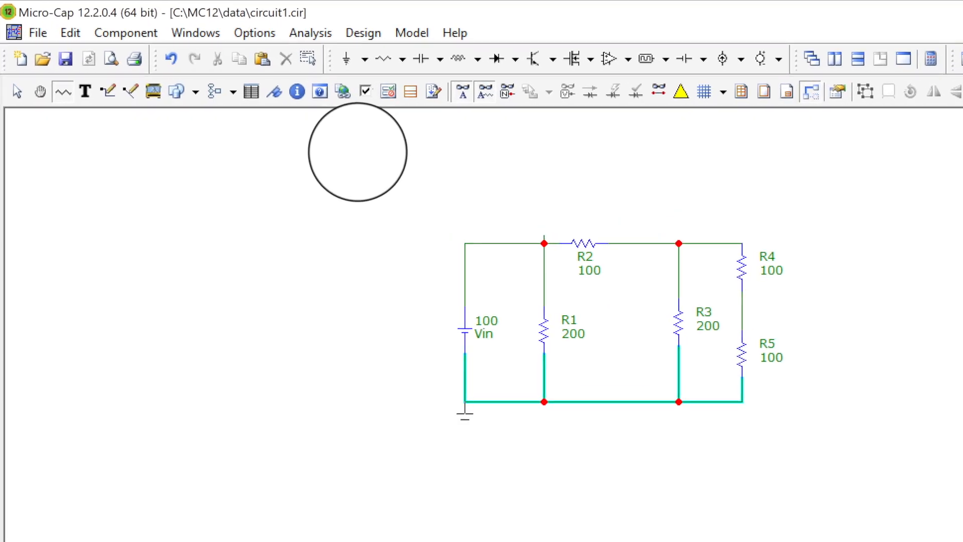
pyautogui.click(464, 402)
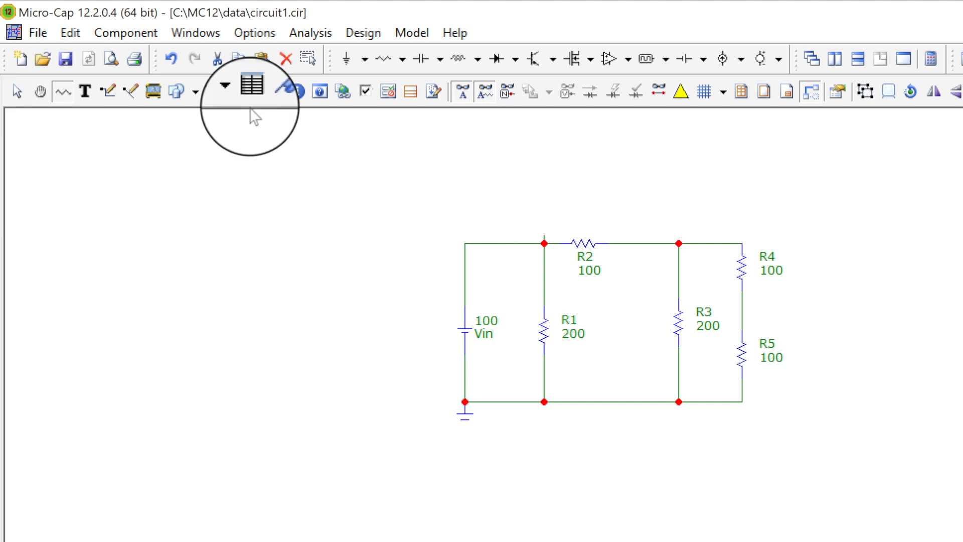
pyautogui.click(171, 59)
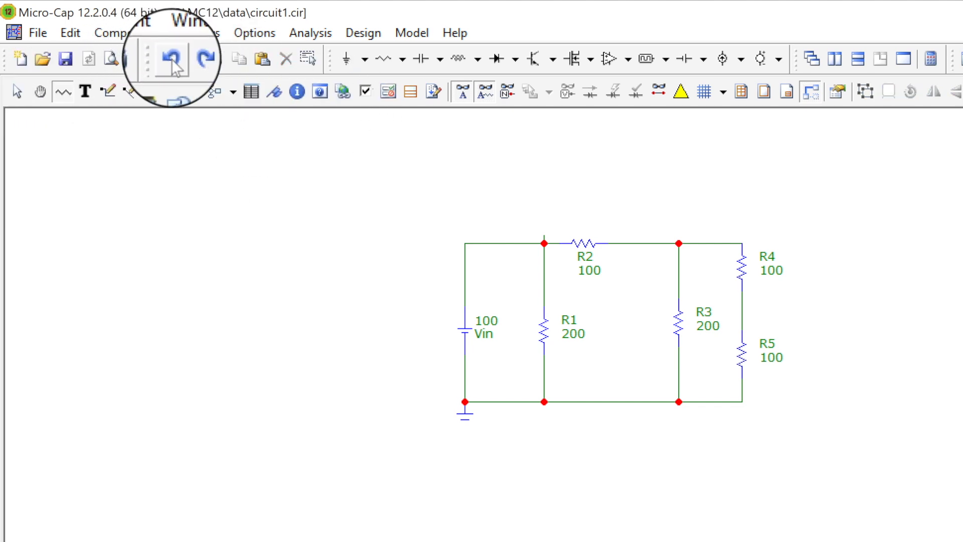
pyautogui.click(25, 91)
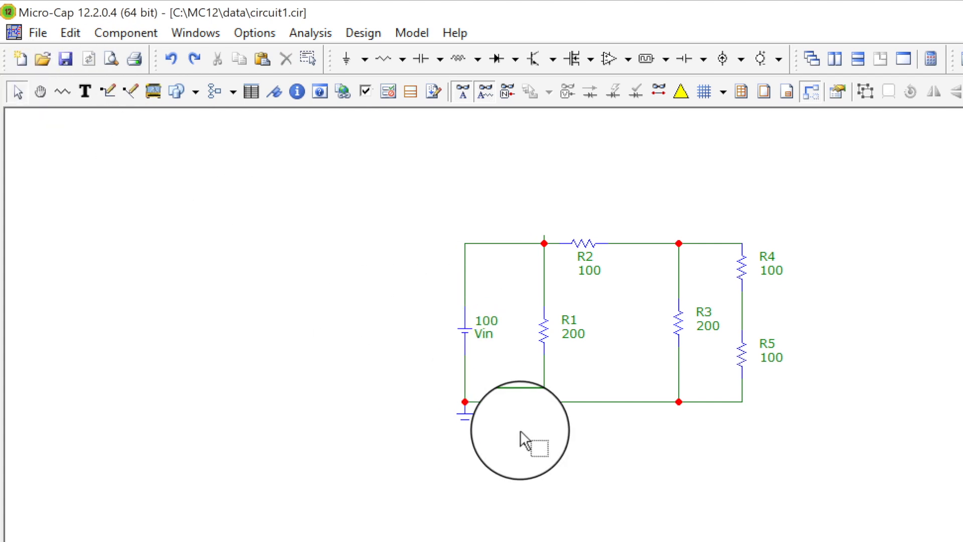
# - Start a Probe Transient analysis and plot the battery Vin's voltage against time
pyautogui.click(307, 34)
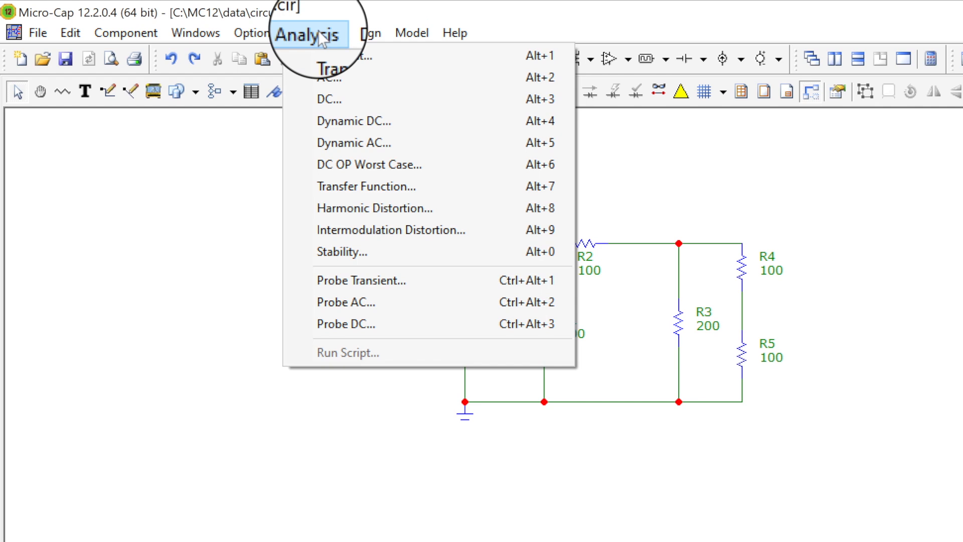
pyautogui.click(354, 279)
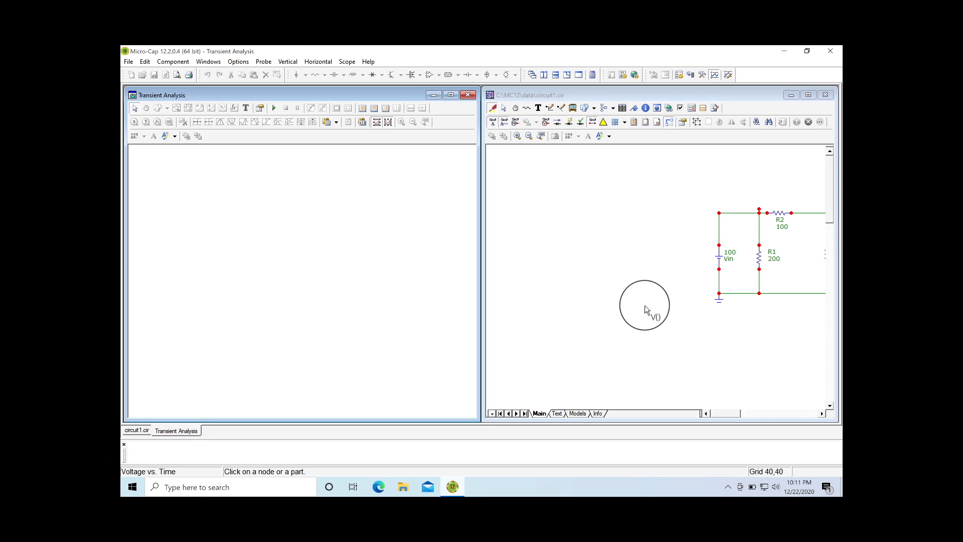
pyautogui.moveTo(721, 416); pyautogui.dragTo(731, 415)
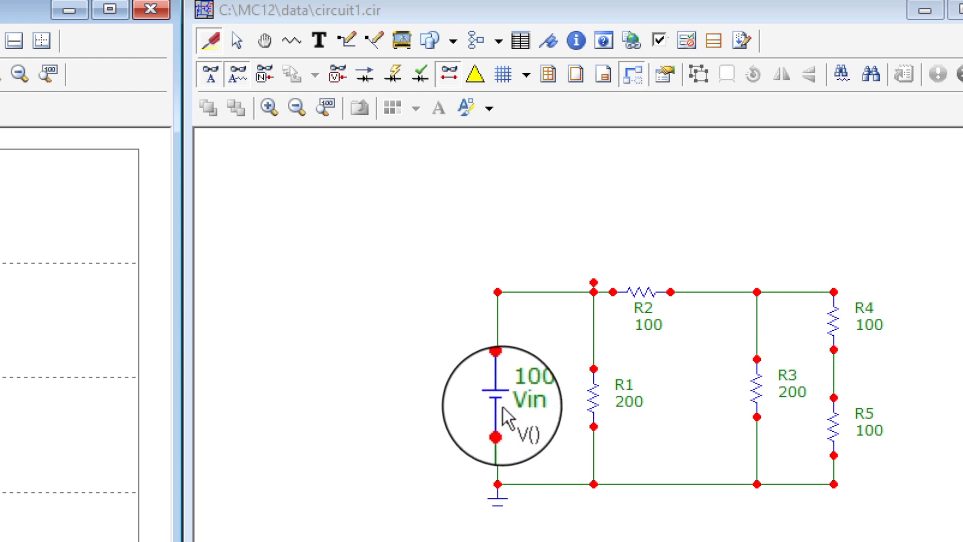
pyautogui.moveTo(504, 408)
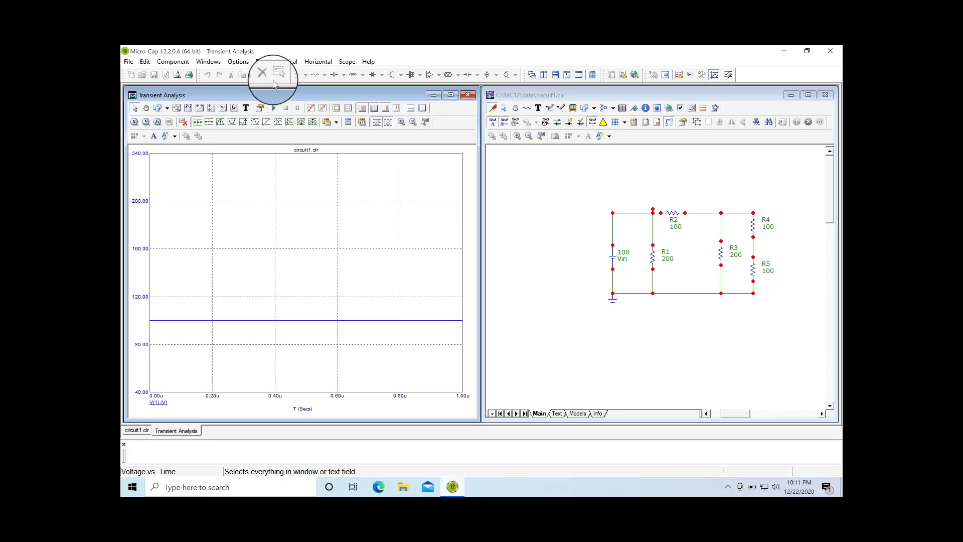
# - Set the maximum run time to 1m in the Probe Transient analysis limits, and view the stepping settings without changing them
pyautogui.click(262, 61)
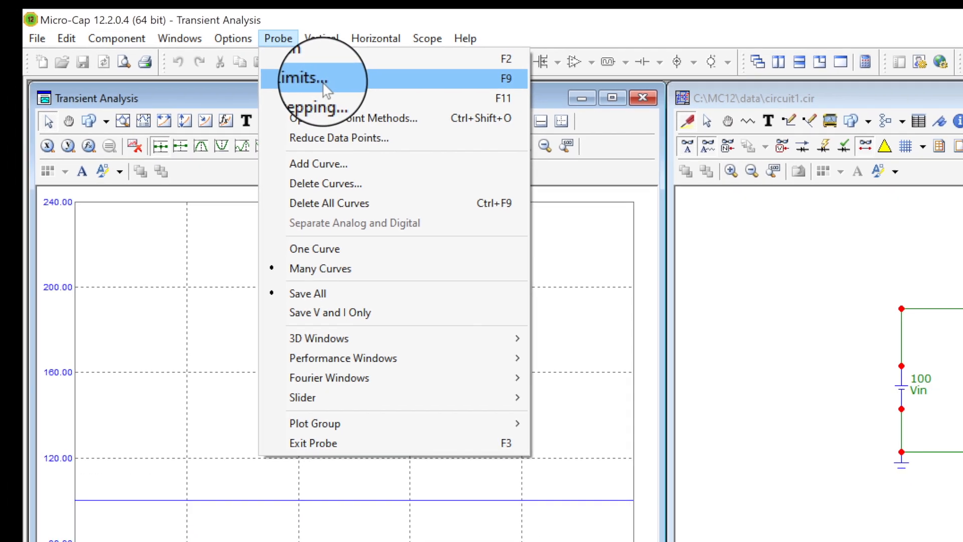
pyautogui.click(331, 82)
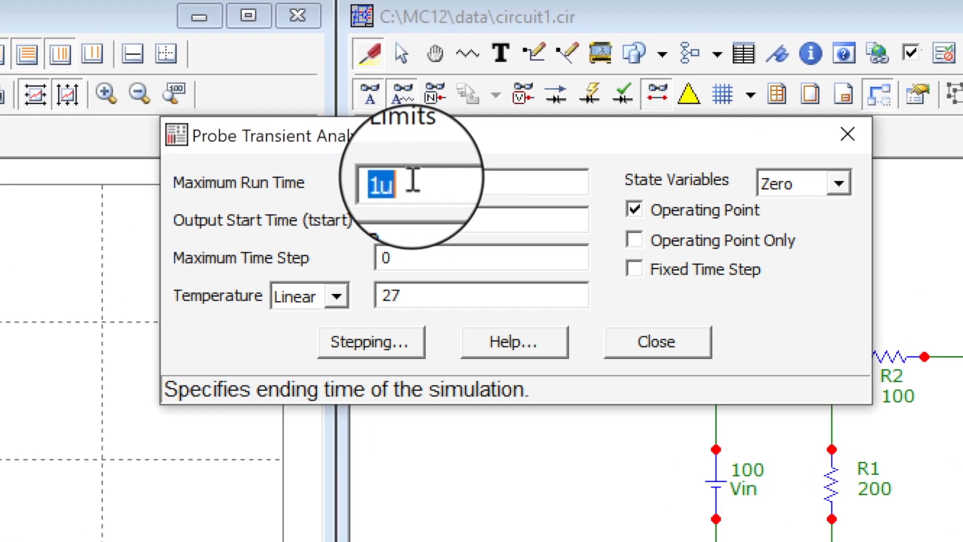
pyautogui.moveTo(412, 182); pyautogui.dragTo(392, 182)
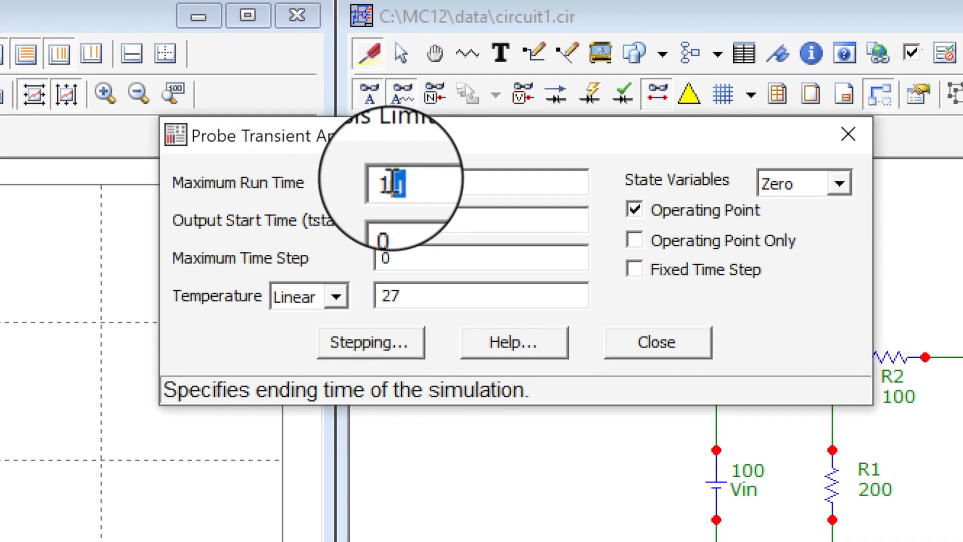
pyautogui.write('m')
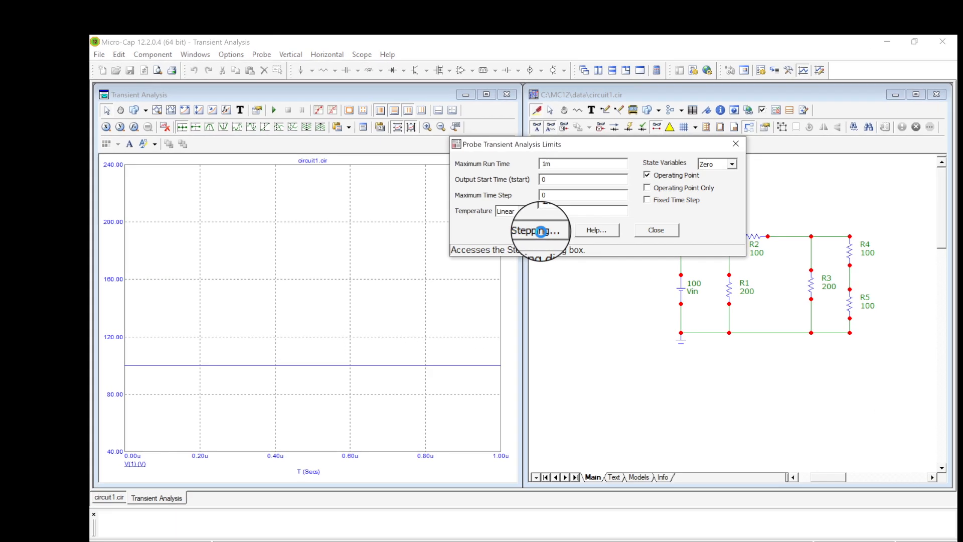
pyautogui.click(497, 210)
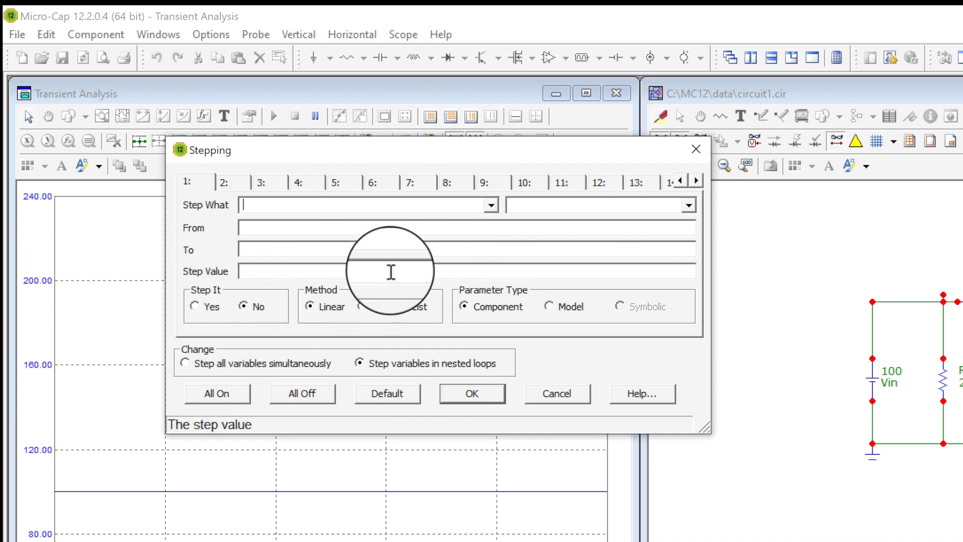
pyautogui.click(484, 396)
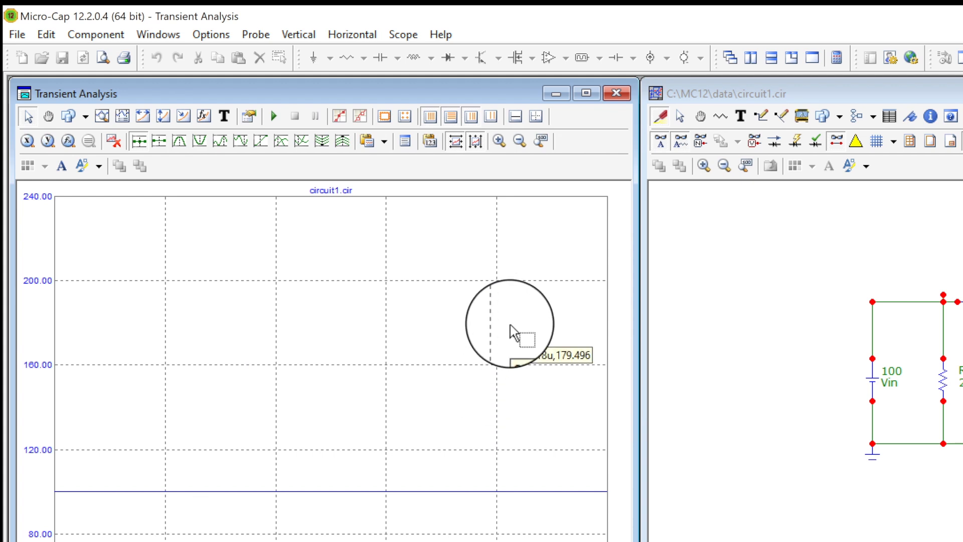
pyautogui.click(255, 34)
pyautogui.click(551, 23)
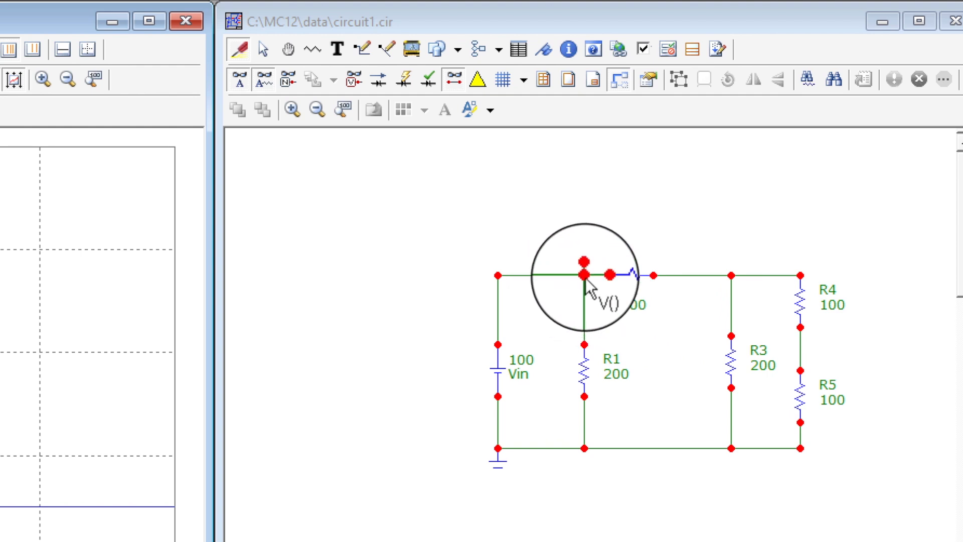
# - Add voltage curves for the node between R2 and R3 and the node between R4 and R5
pyautogui.moveTo(677, 278)
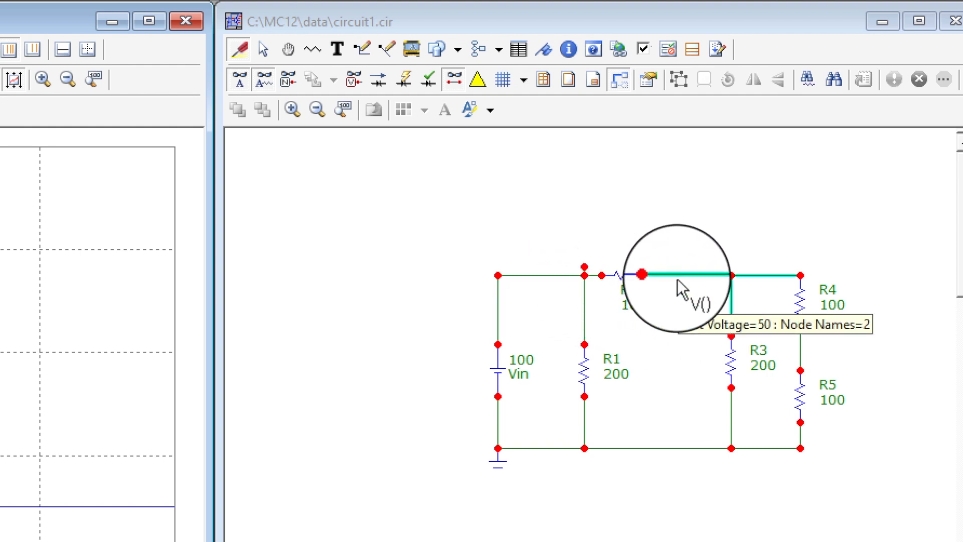
pyautogui.click(682, 275)
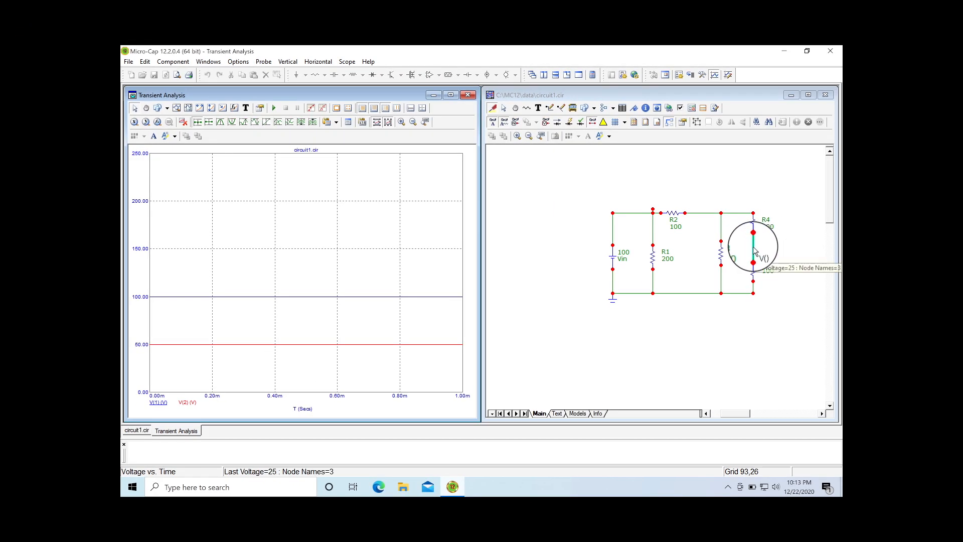
pyautogui.click(754, 250)
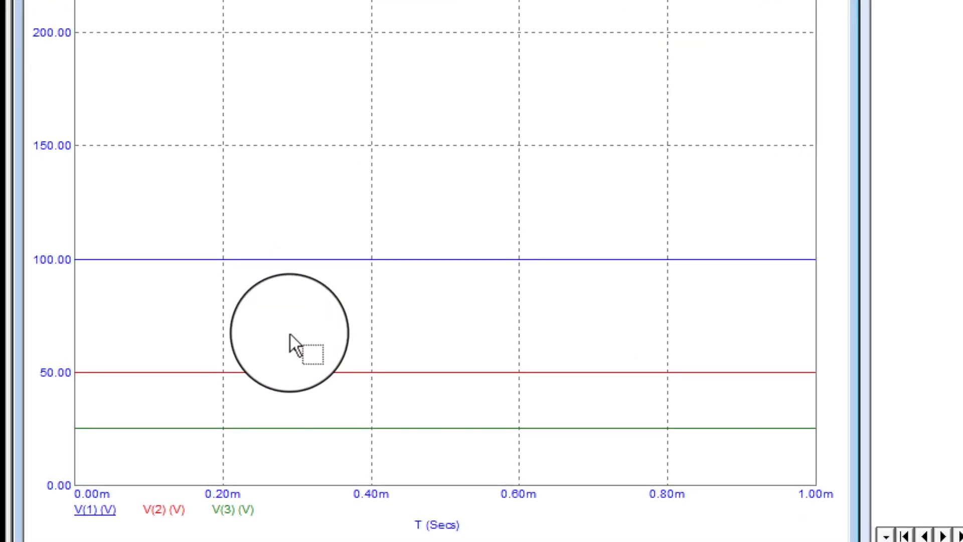
pyautogui.moveTo(291, 372)
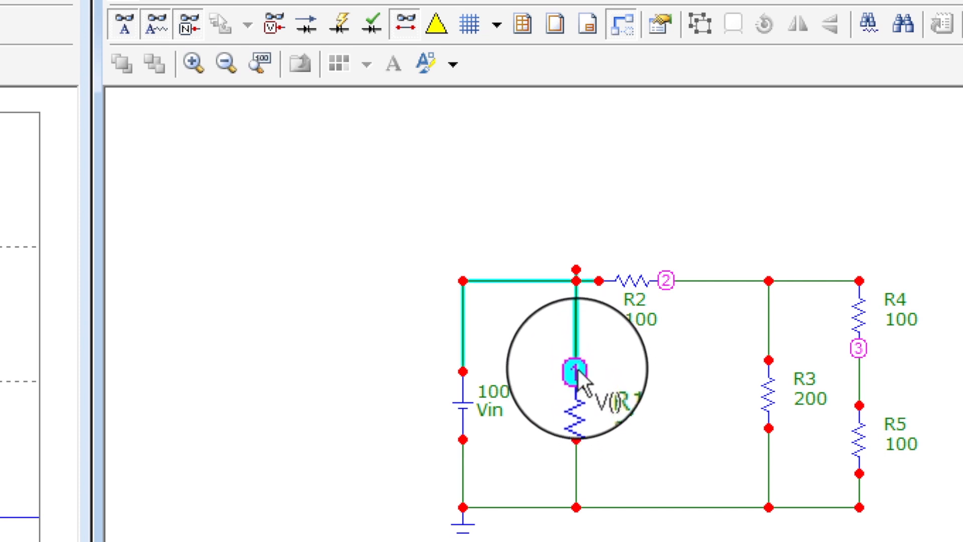
# - Switch the probe's vertical quantity from voltage to Current and add the battery Vin's current curve to the plot
pyautogui.moveTo(576, 371)
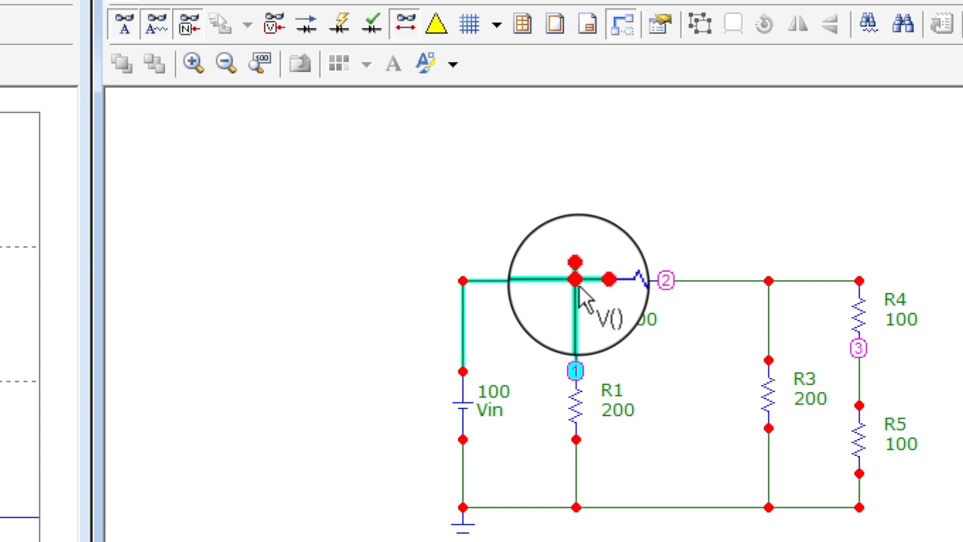
pyautogui.moveTo(580, 349)
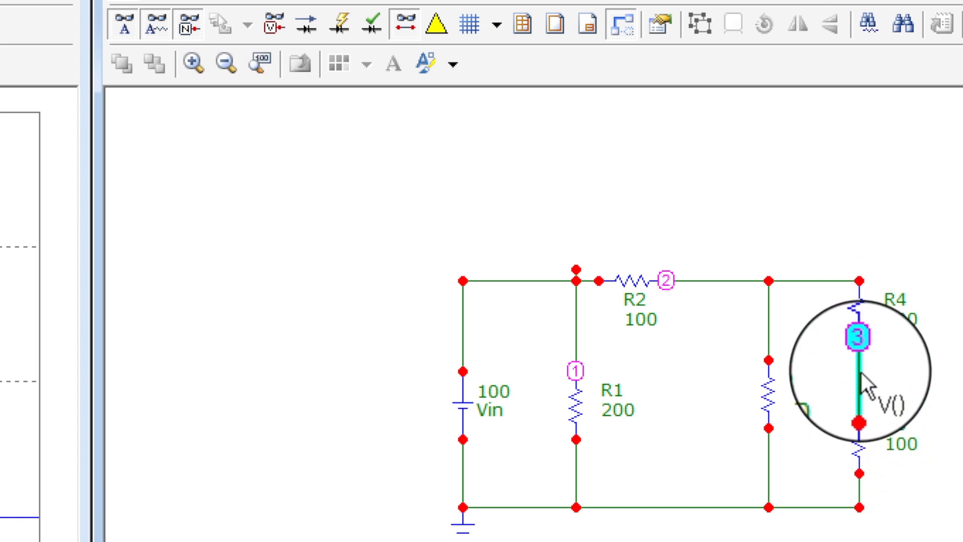
pyautogui.moveTo(861, 402)
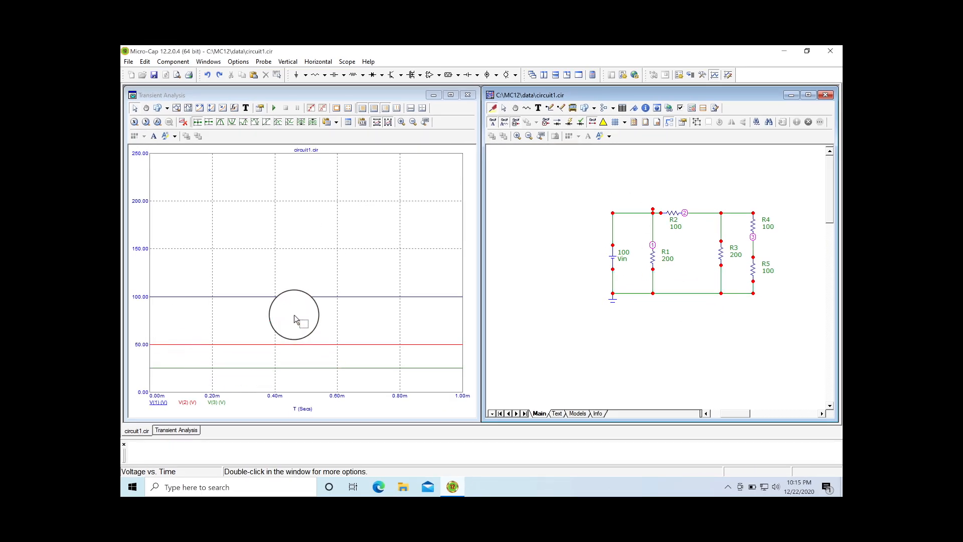
pyautogui.click(288, 61)
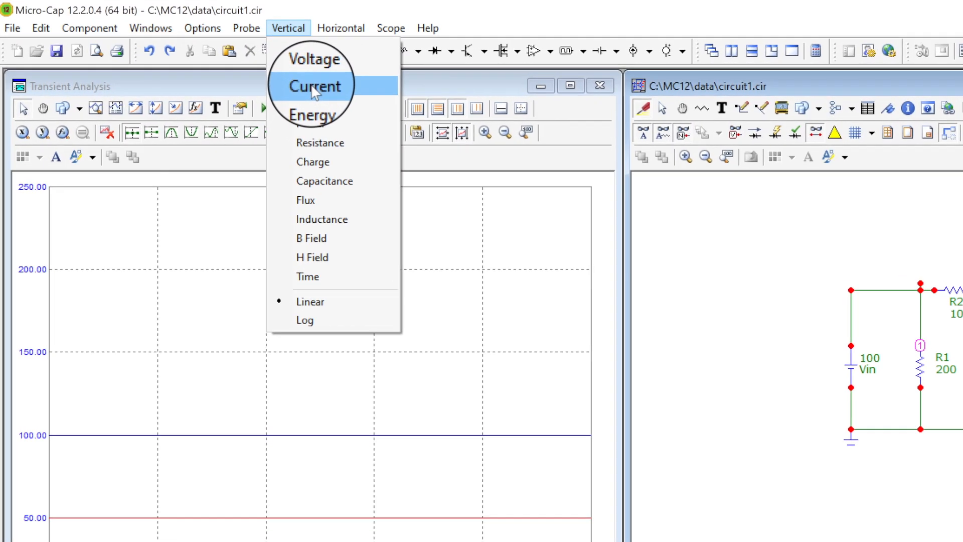
pyautogui.moveTo(246, 16)
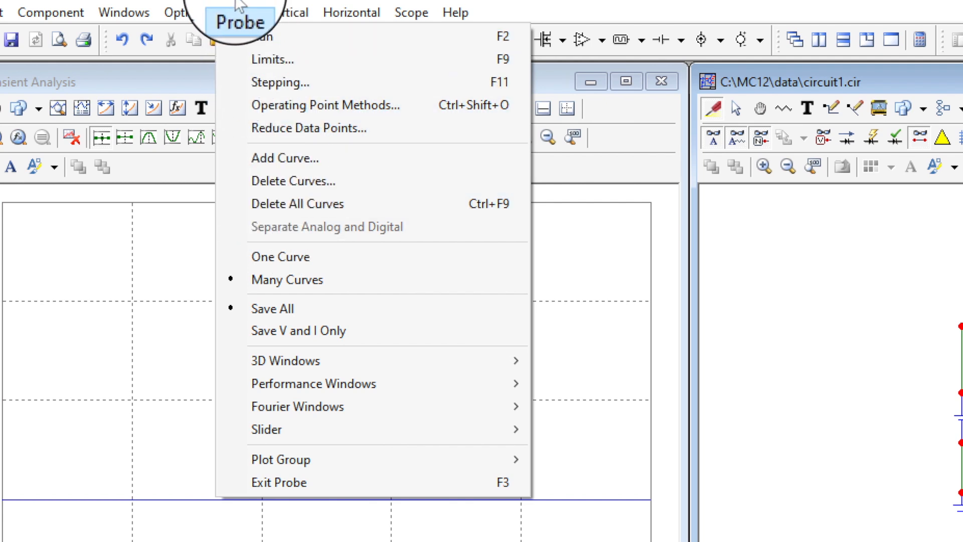
pyautogui.moveTo(294, 14)
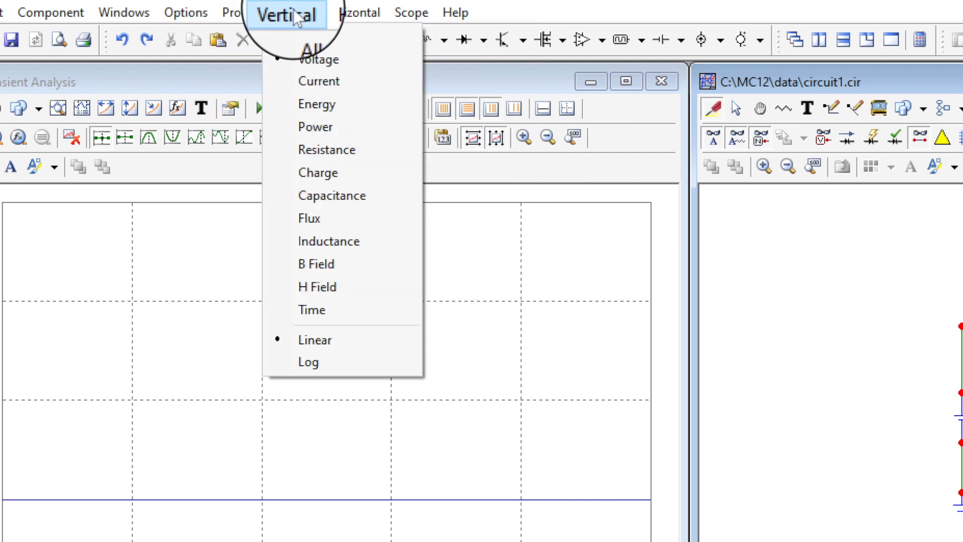
pyautogui.moveTo(354, 12)
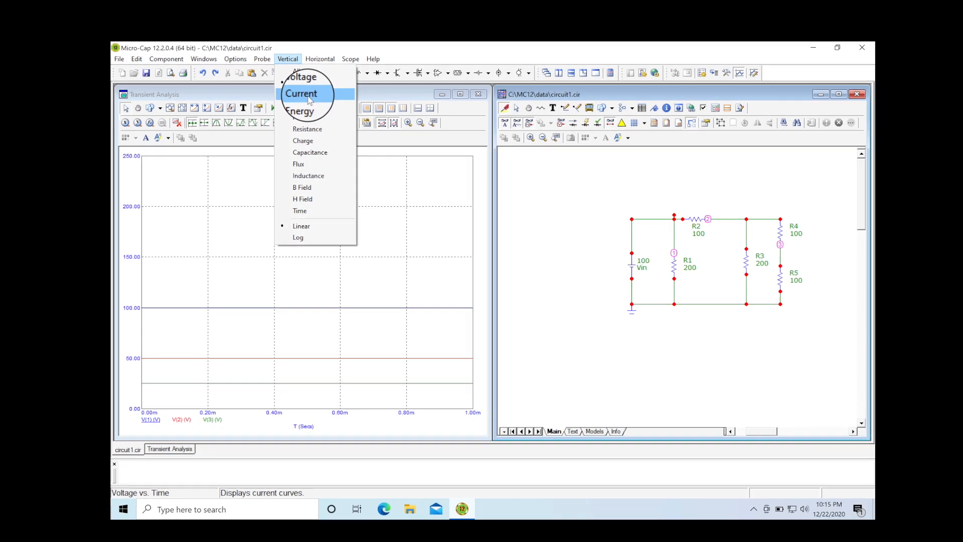
pyautogui.click(328, 83)
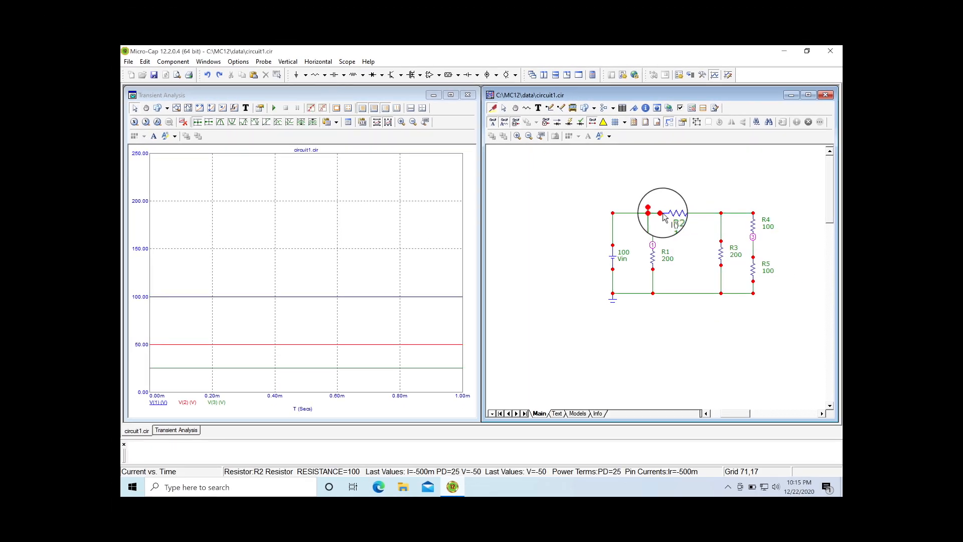
pyautogui.moveTo(653, 264)
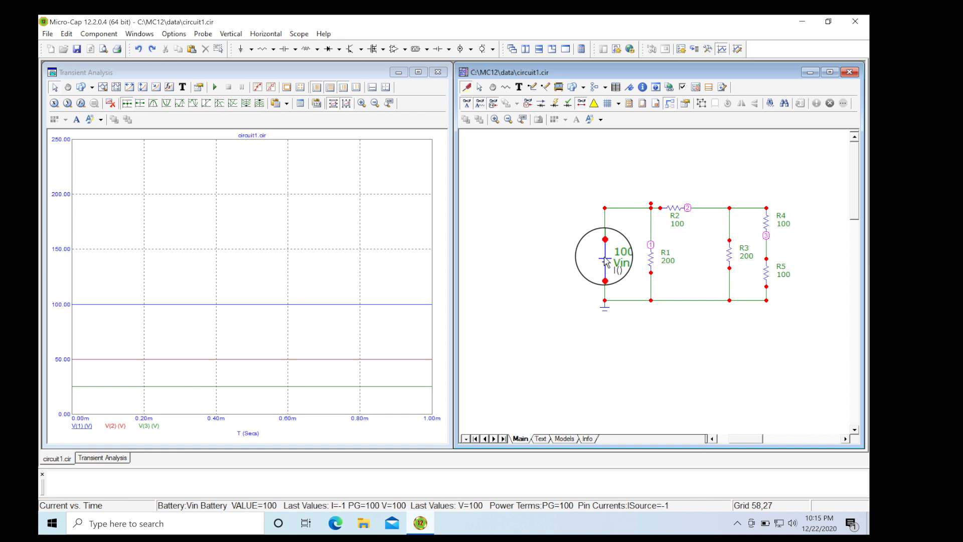
pyautogui.moveTo(613, 259)
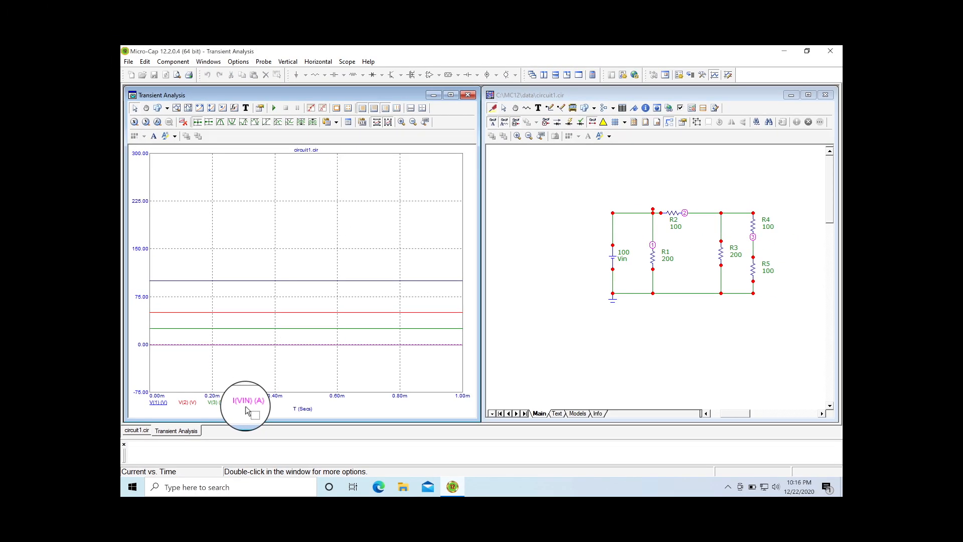
pyautogui.moveTo(614, 260)
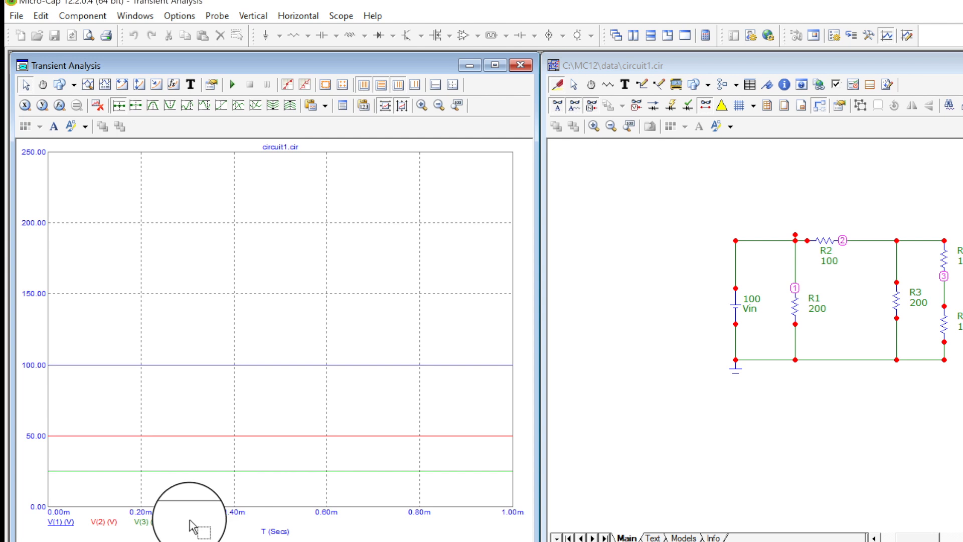
# - Delete the V(2) curve from the probe plot and clear all remaining curves
pyautogui.click(216, 16)
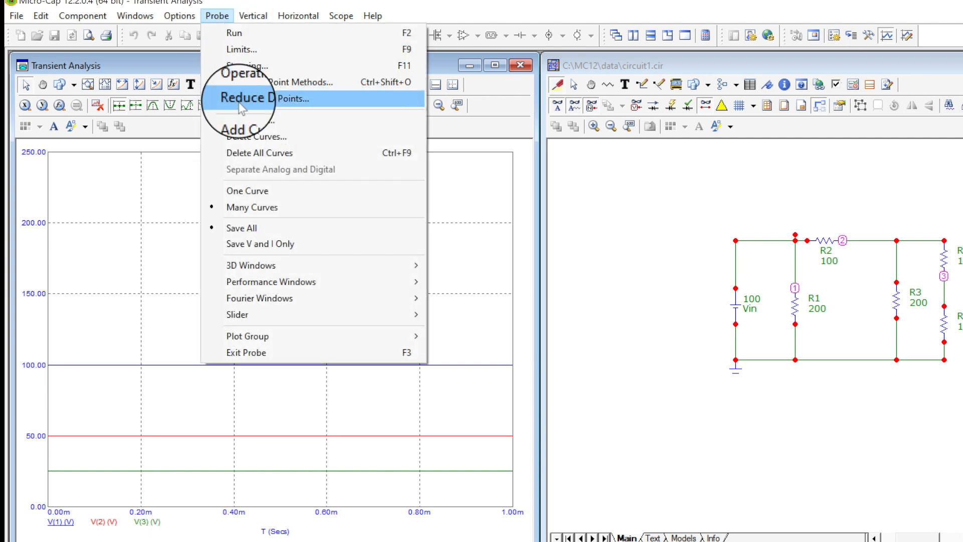
pyautogui.click(245, 137)
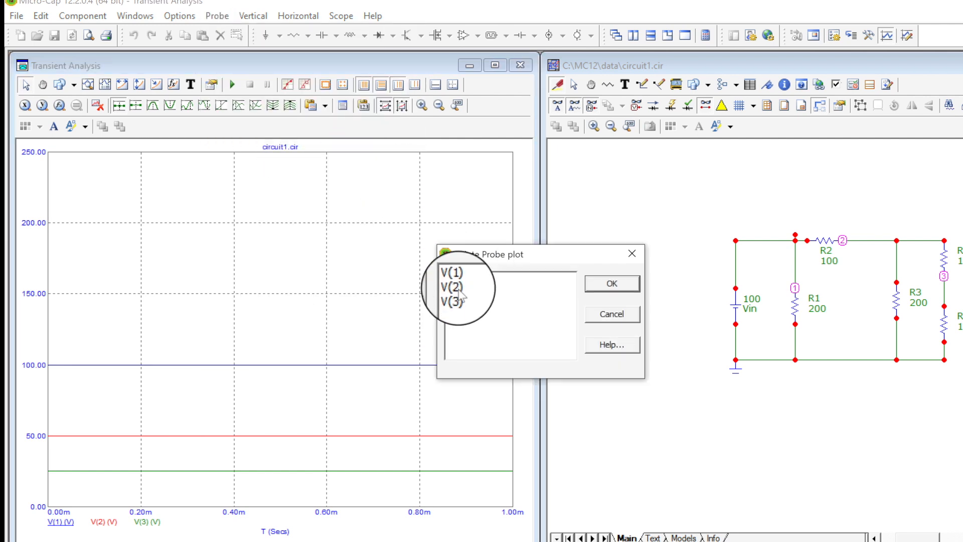
pyautogui.click(612, 283)
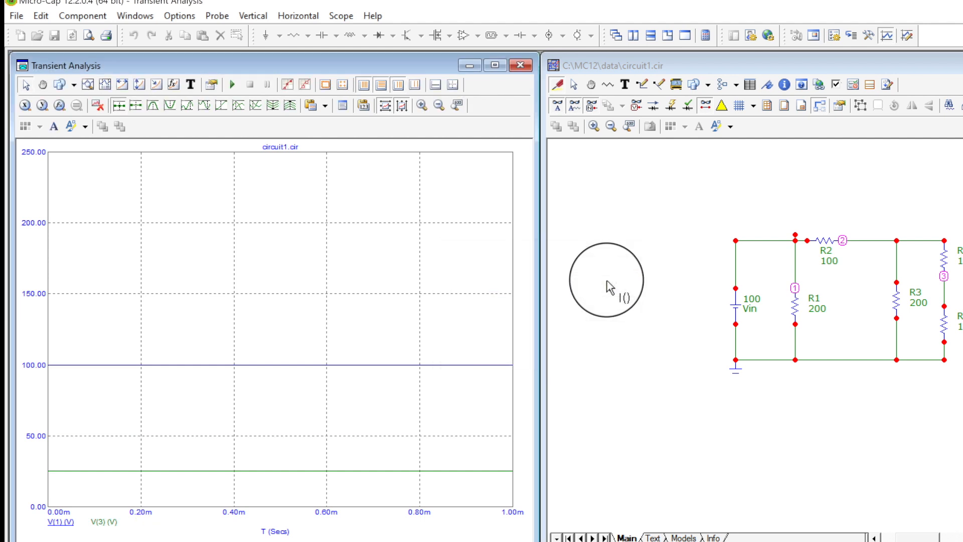
pyautogui.click(217, 15)
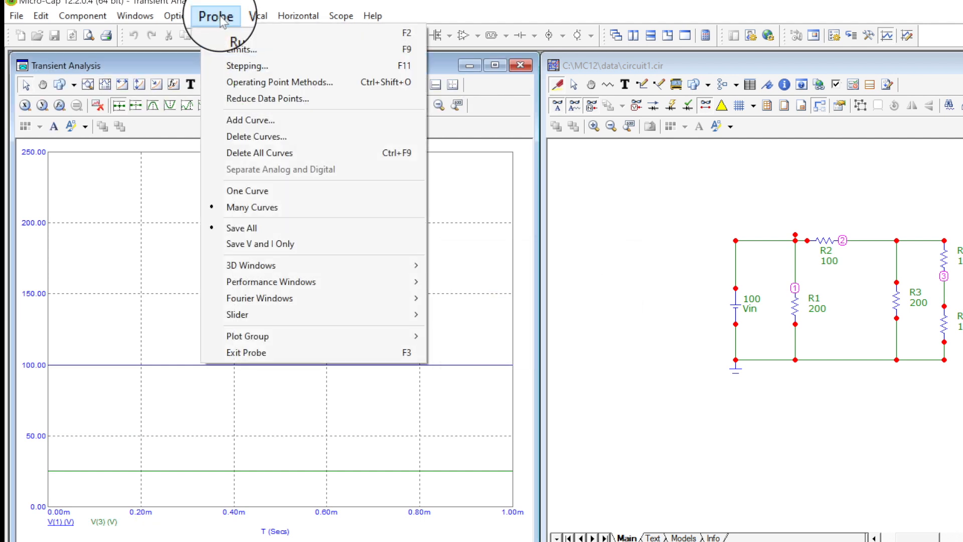
pyautogui.click(264, 154)
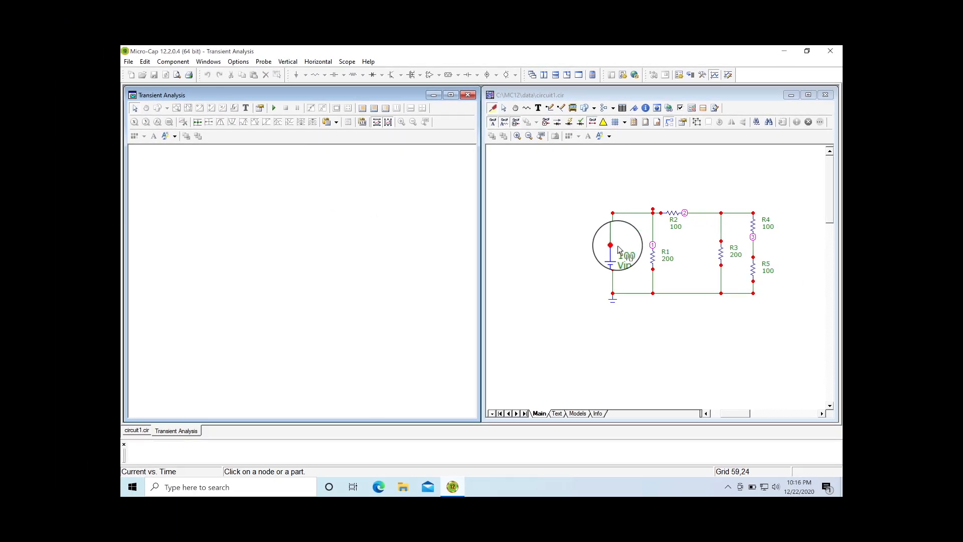
# - Plot the battery Vin's current against time on the emptied graph and inspect the battery's lower terminal
pyautogui.click(616, 260)
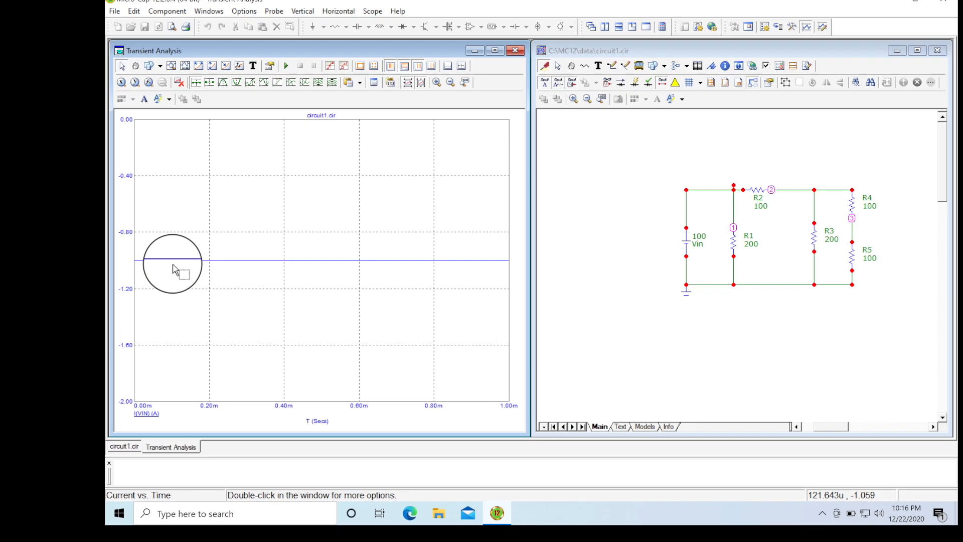
pyautogui.moveTo(176, 273)
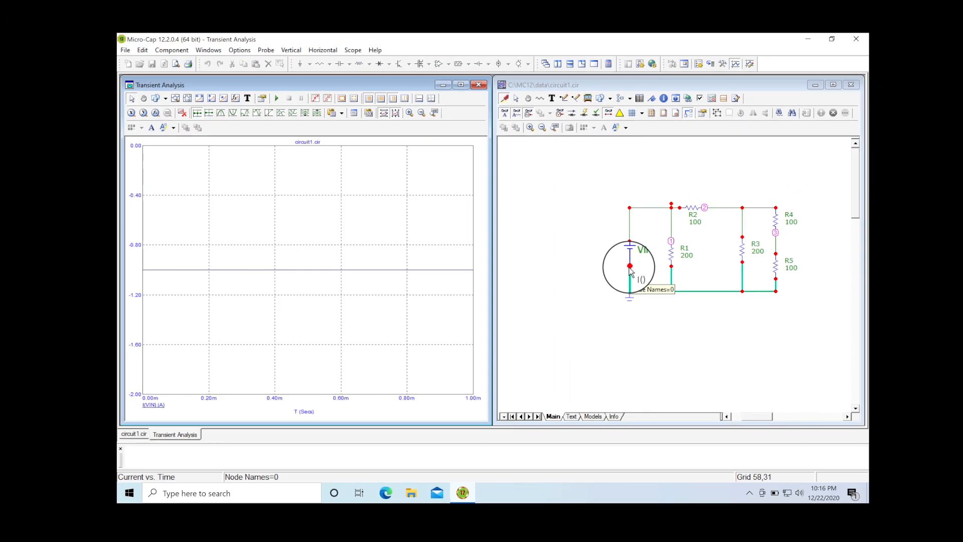
pyautogui.moveTo(631, 271); pyautogui.dragTo(598, 251)
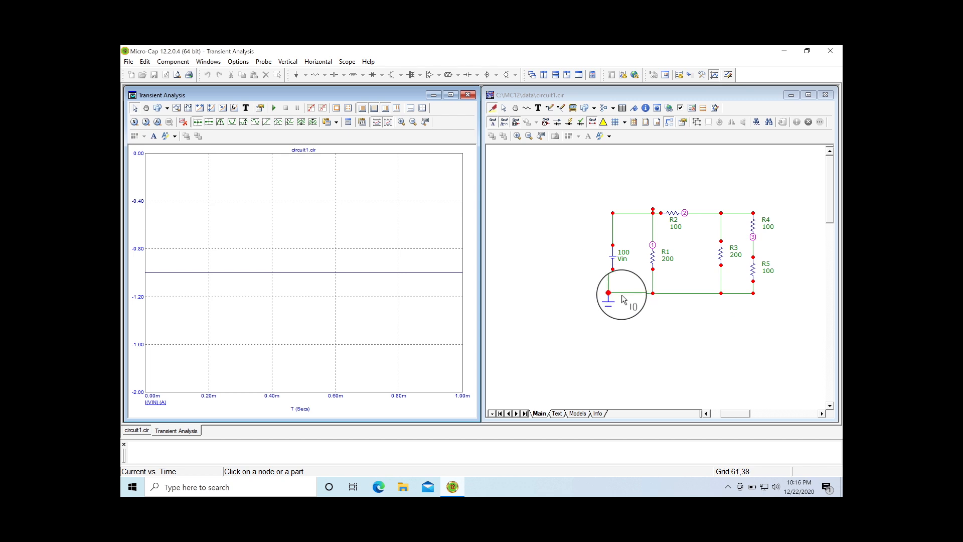
pyautogui.moveTo(614, 268)
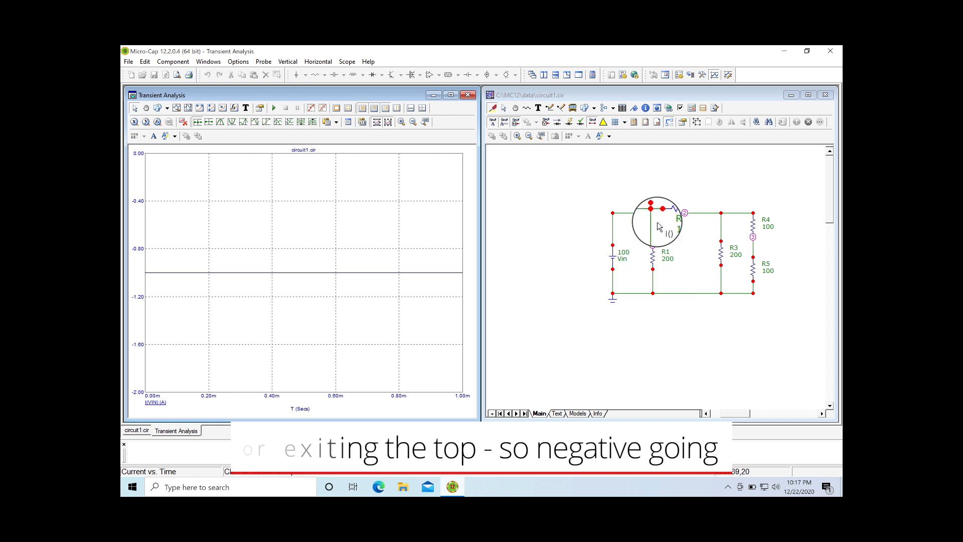
# - Add current curves for resistors R1, R3, R4 and R5 to the transient plot
pyautogui.moveTo(671, 220)
pyautogui.click(652, 256)
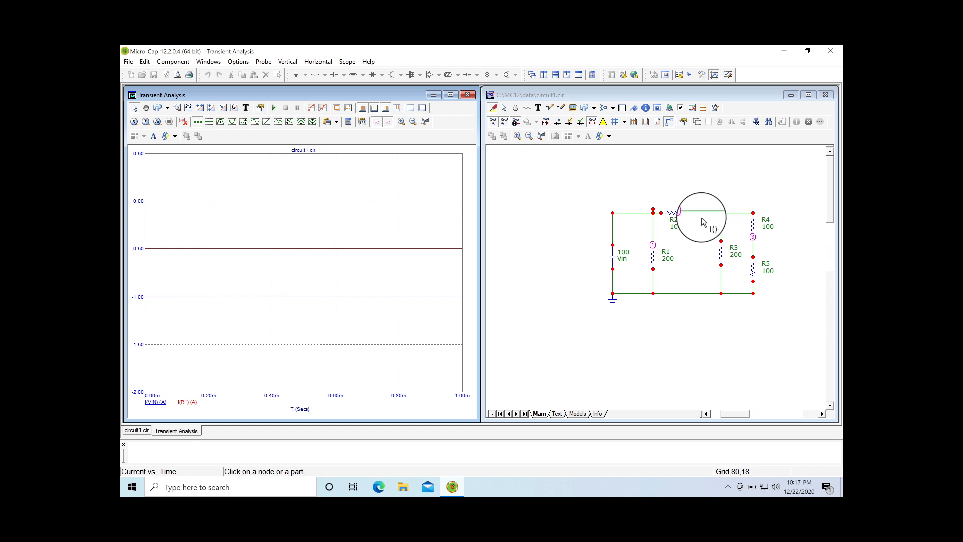
pyautogui.click(722, 259)
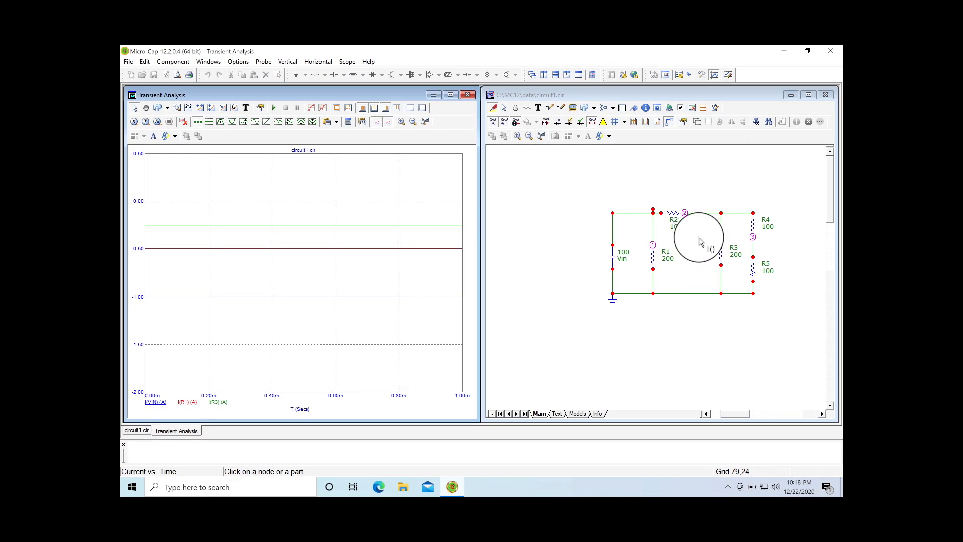
pyautogui.moveTo(754, 230)
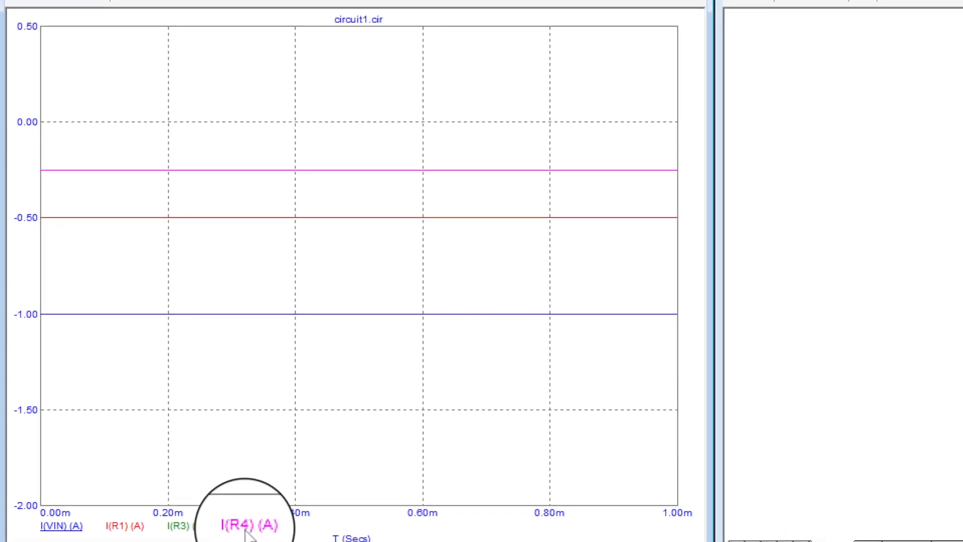
pyautogui.moveTo(226, 173)
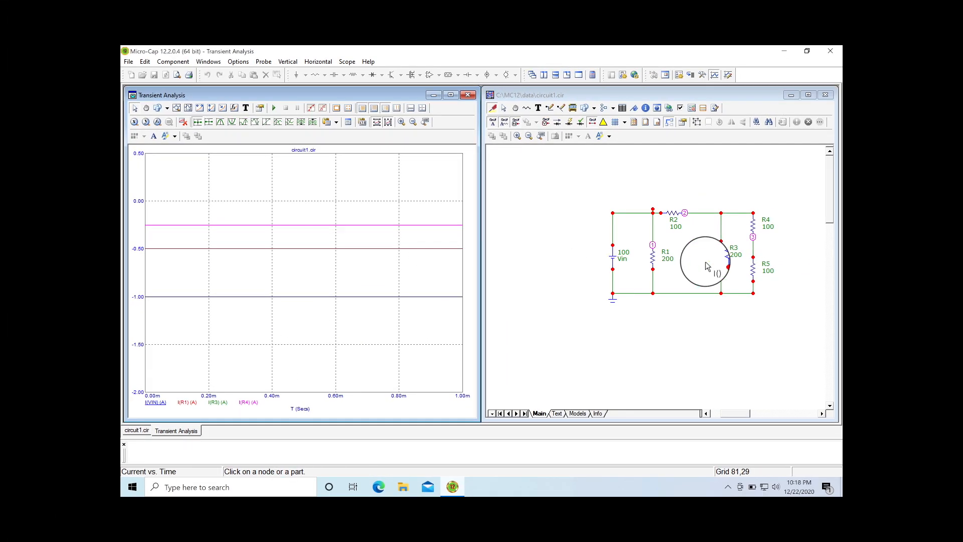
pyautogui.moveTo(755, 273)
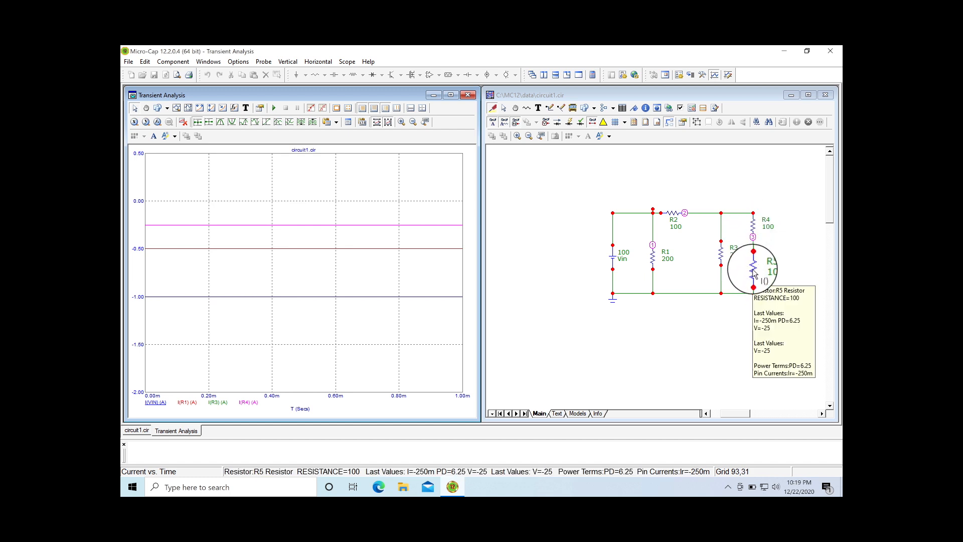
pyautogui.click(754, 274)
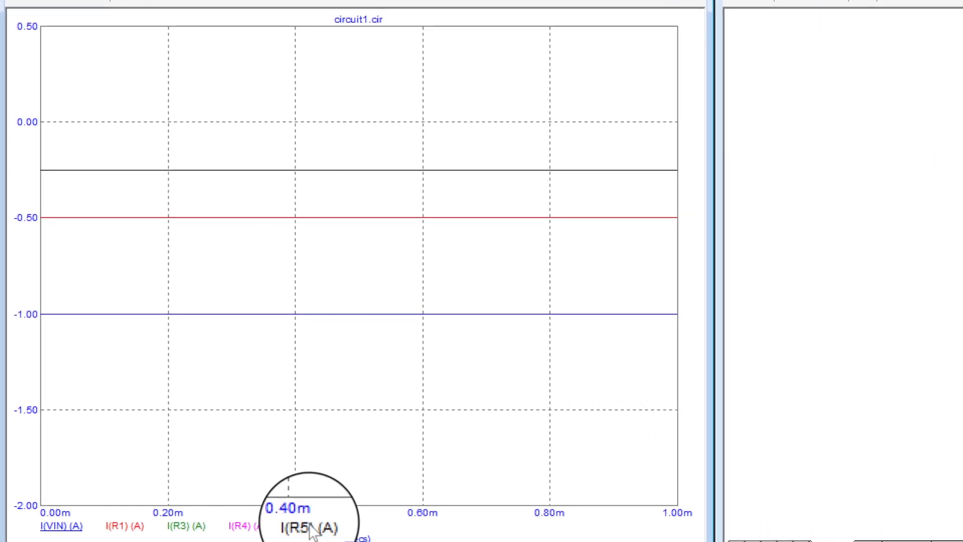
pyautogui.moveTo(279, 173)
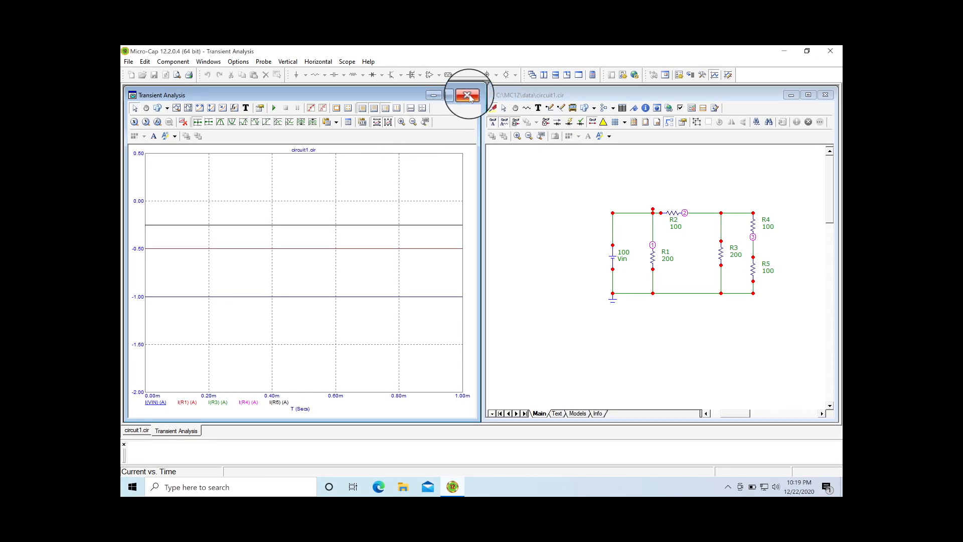
# - Close the Transient Analysis and turn off rubberbanding for the schematic
pyautogui.click(467, 95)
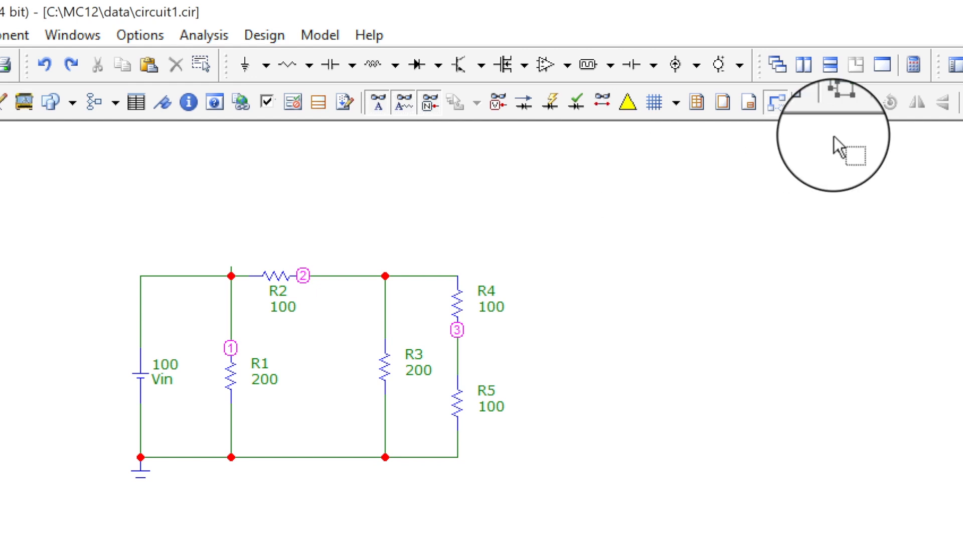
pyautogui.click(775, 103)
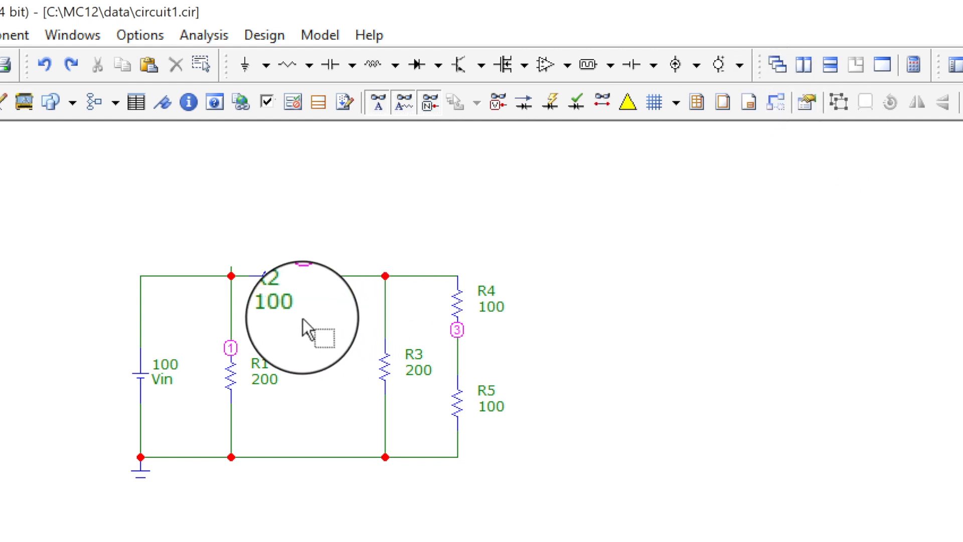
# - Move resistor R2 out of its wire to above the circuit, and place it back in the gap
pyautogui.moveTo(286, 282)
pyautogui.moveTo(286, 281); pyautogui.dragTo(282, 248)
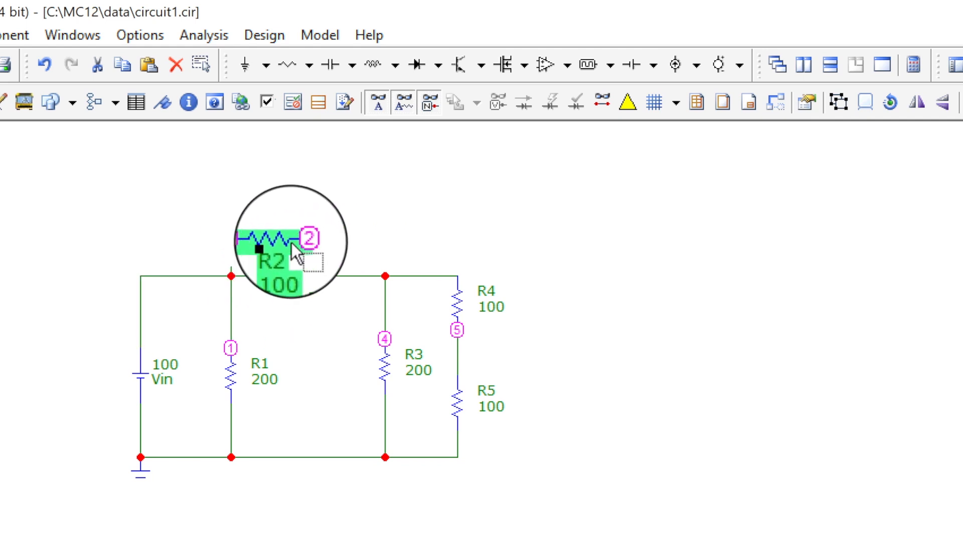
pyautogui.moveTo(275, 246); pyautogui.dragTo(285, 222)
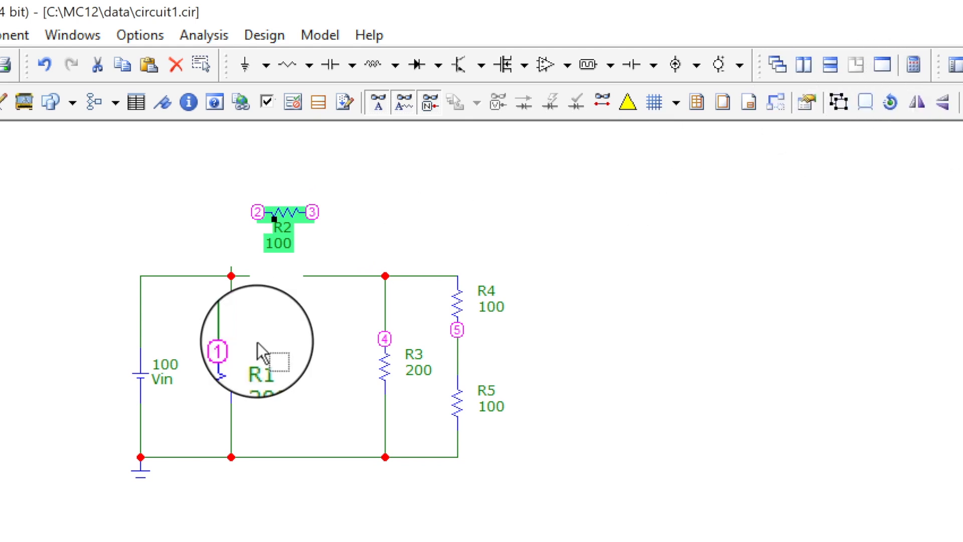
pyautogui.moveTo(290, 223)
pyautogui.moveTo(286, 212); pyautogui.dragTo(277, 276)
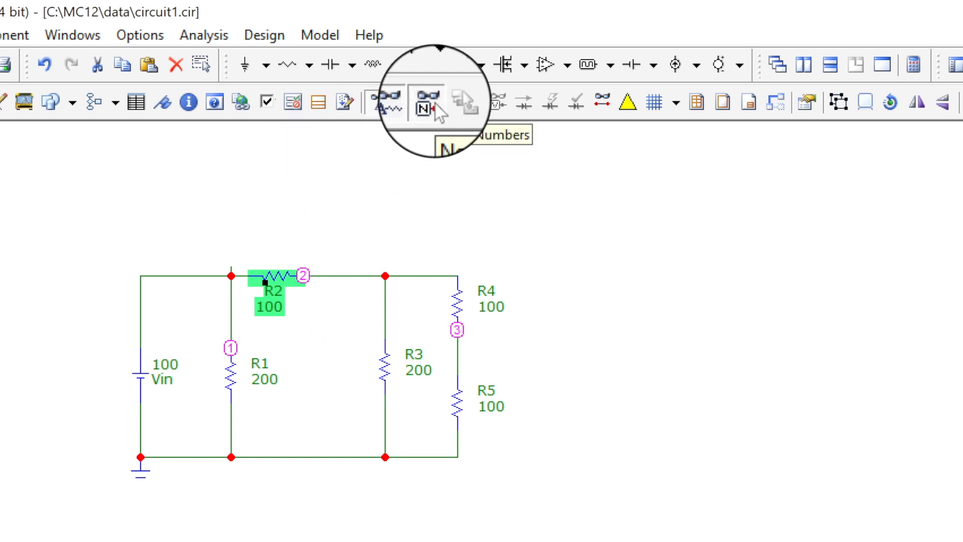
# - Move resistor R4 off its wire to the right of the circuit and rotate it twice, turning it upside down
pyautogui.moveTo(457, 309); pyautogui.dragTo(503, 307)
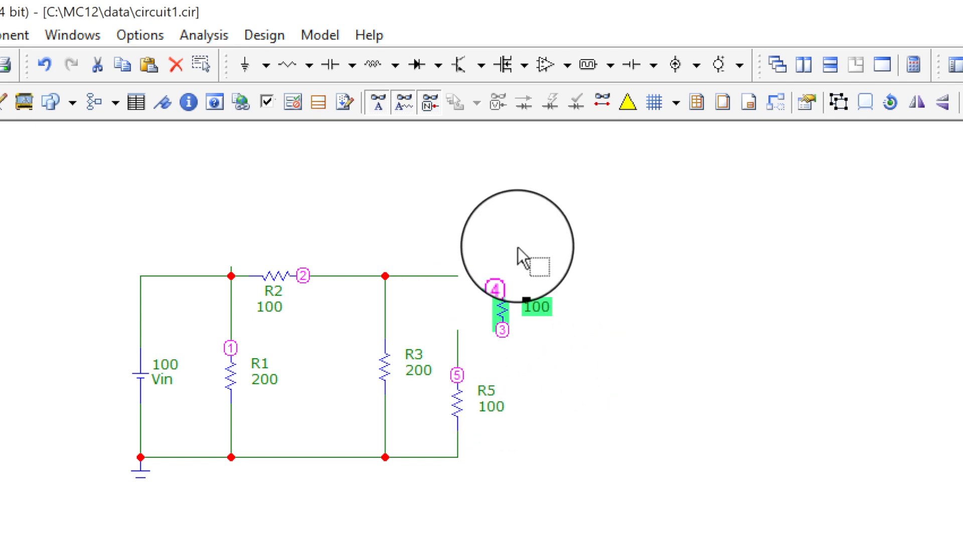
pyautogui.click(889, 102)
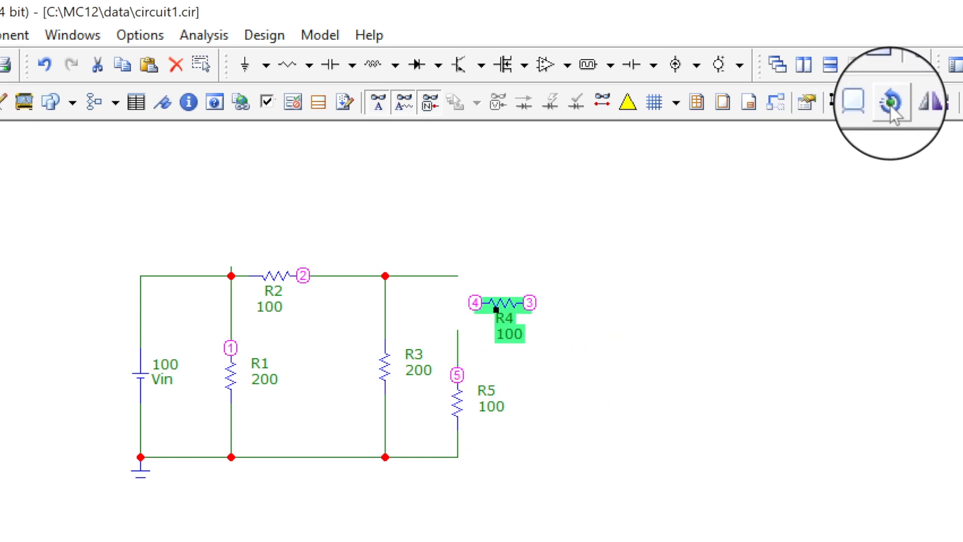
pyautogui.click(891, 102)
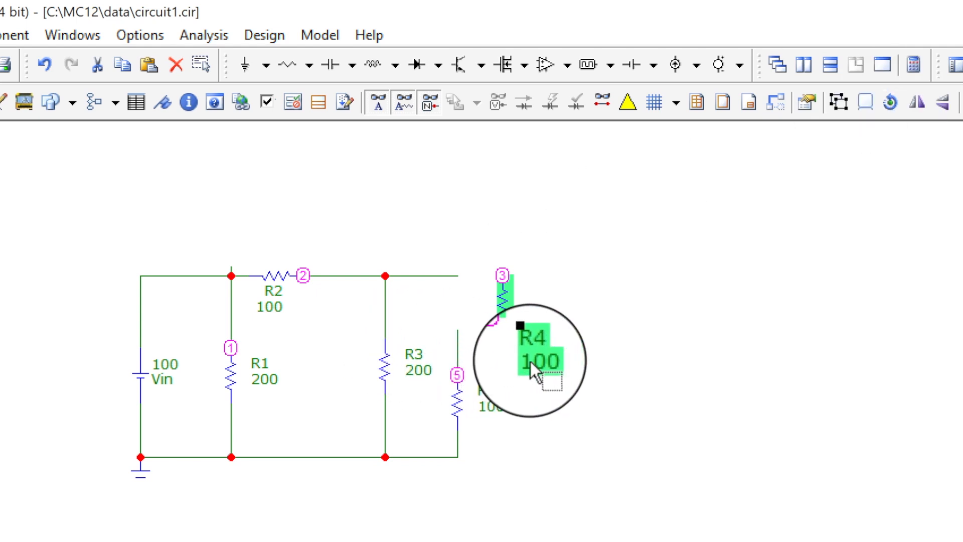
# - Reposition the name and value labels beside R4, and place R4 back in the gap above R5
pyautogui.click(565, 331)
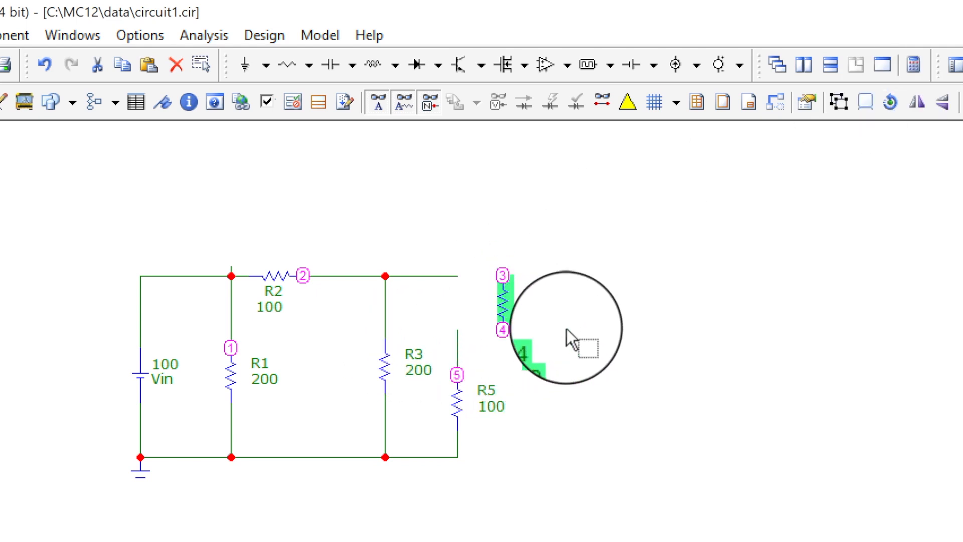
pyautogui.moveTo(533, 344); pyautogui.dragTo(529, 302)
pyautogui.moveTo(534, 363); pyautogui.dragTo(527, 329)
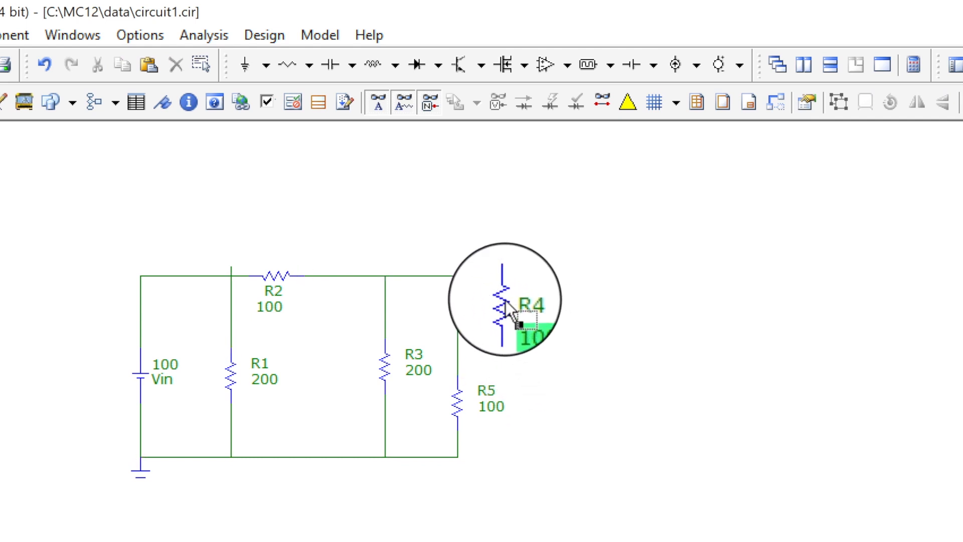
pyautogui.moveTo(504, 302)
pyautogui.click(546, 401)
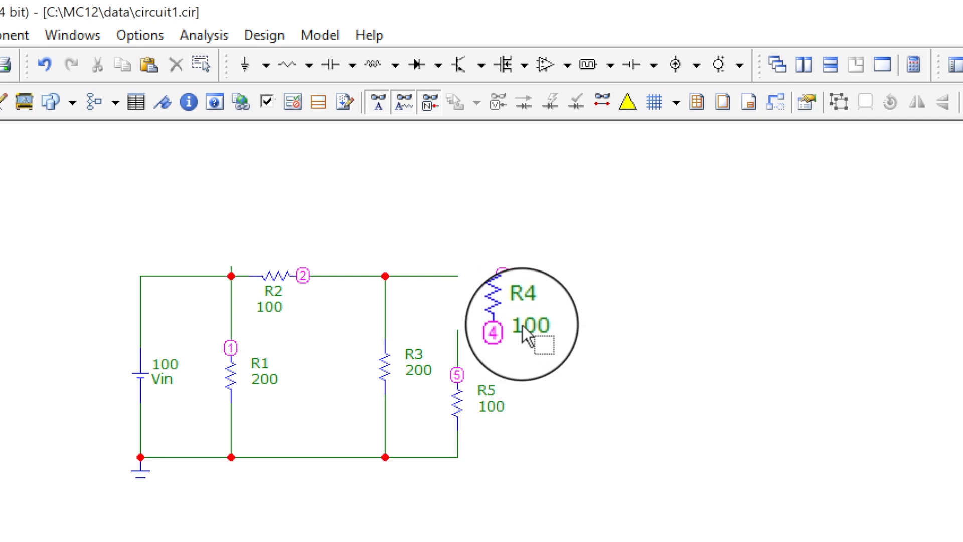
pyautogui.moveTo(507, 313); pyautogui.dragTo(458, 312)
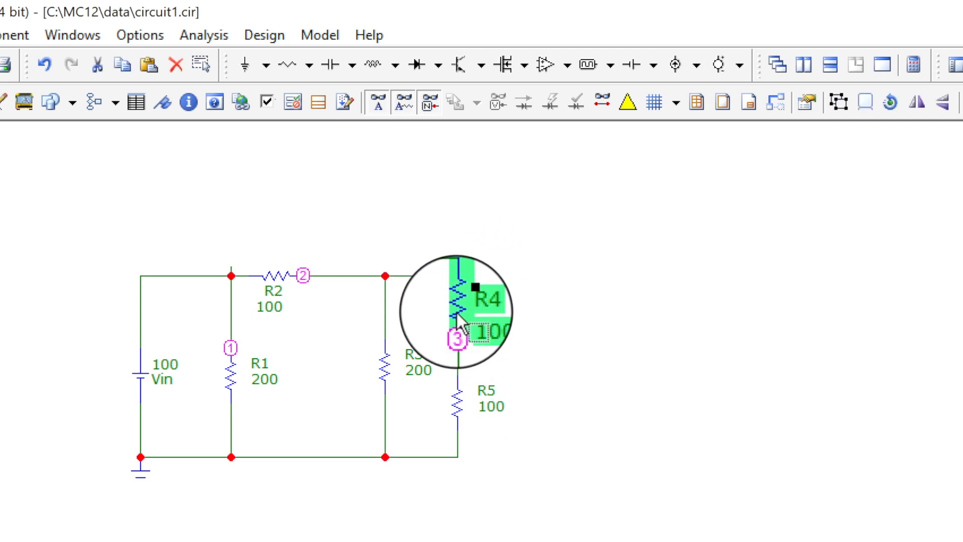
# - Turn R5 upside down off its wire, place it back in the gap, and rearrange its labels with the name above the value
pyautogui.click(457, 408)
pyautogui.moveTo(457, 406)
pyautogui.moveTo(458, 407); pyautogui.dragTo(528, 410)
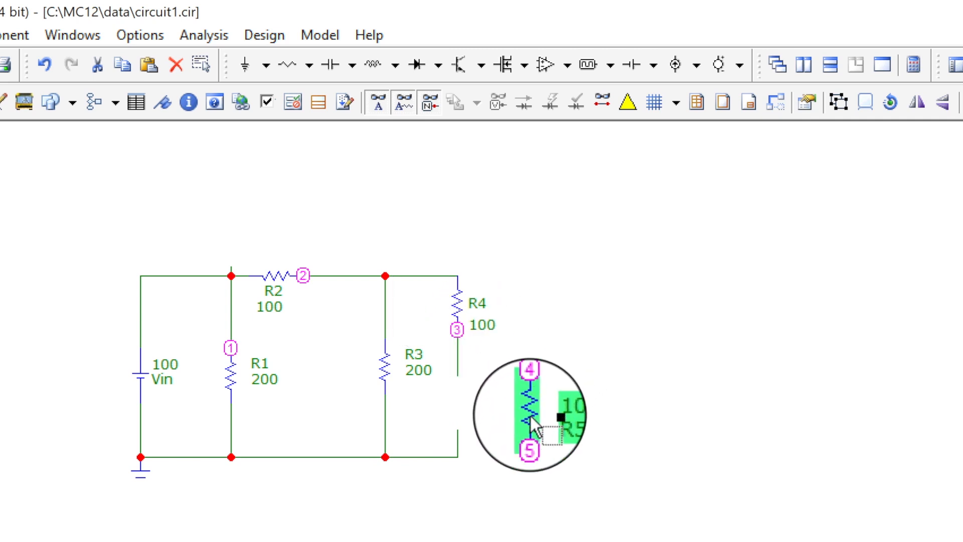
pyautogui.moveTo(530, 416); pyautogui.dragTo(459, 413)
pyautogui.click(486, 540)
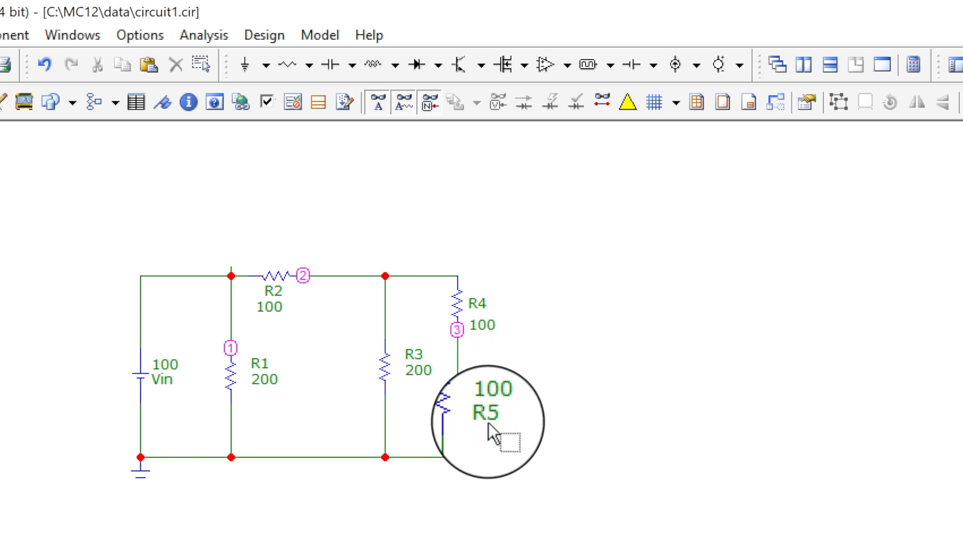
pyautogui.moveTo(488, 423)
pyautogui.mouseDown()
pyautogui.moveTo(498, 394)
pyautogui.moveTo(488, 389)
pyautogui.moveTo(485, 409)
pyautogui.mouseUp()
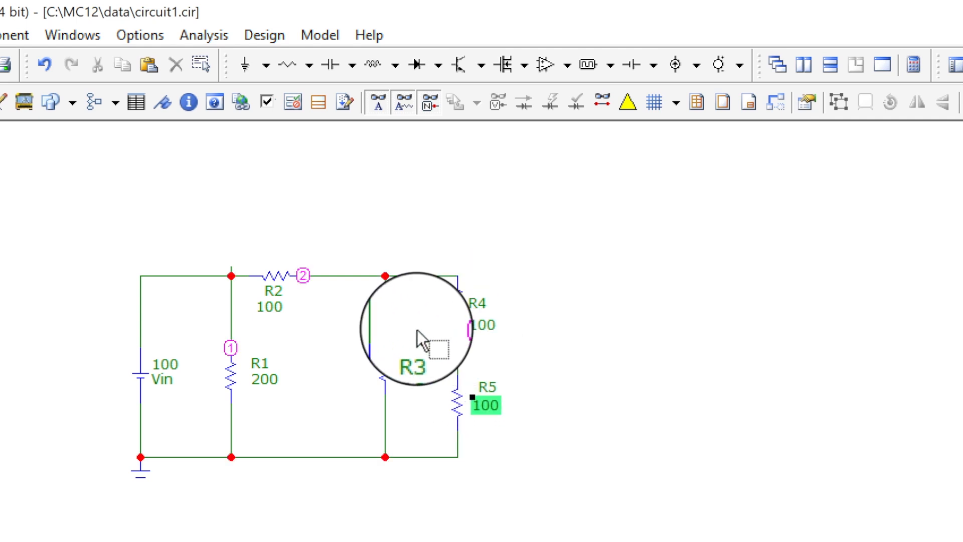
# - Move R3 off its wire, flip it horizontally twice and vertically once, and place it back in the gap
pyautogui.click(385, 364)
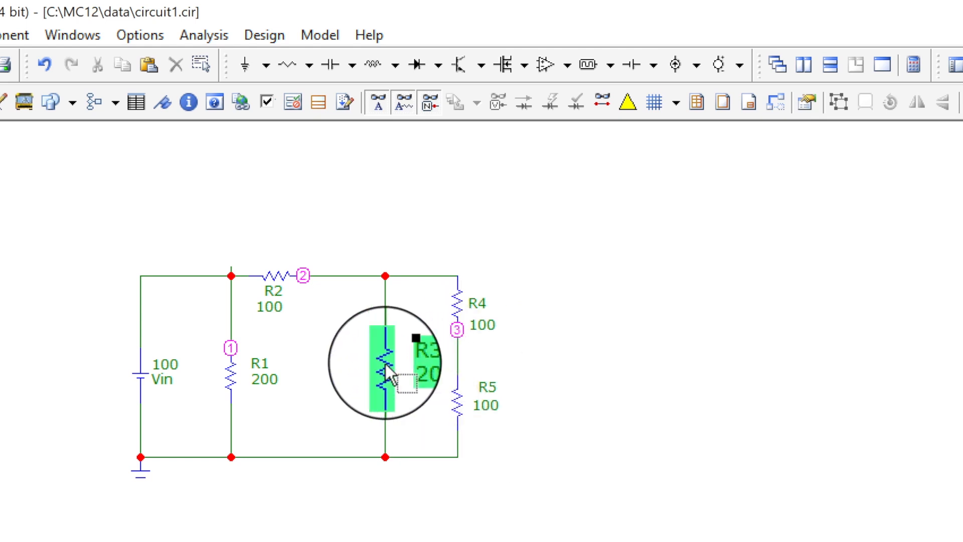
pyautogui.moveTo(385, 364); pyautogui.dragTo(364, 365)
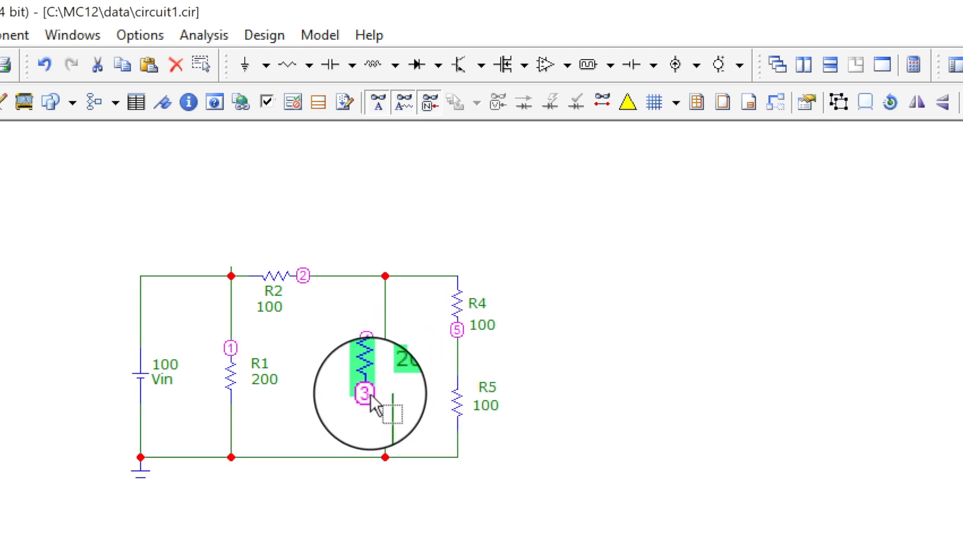
pyautogui.click(916, 102)
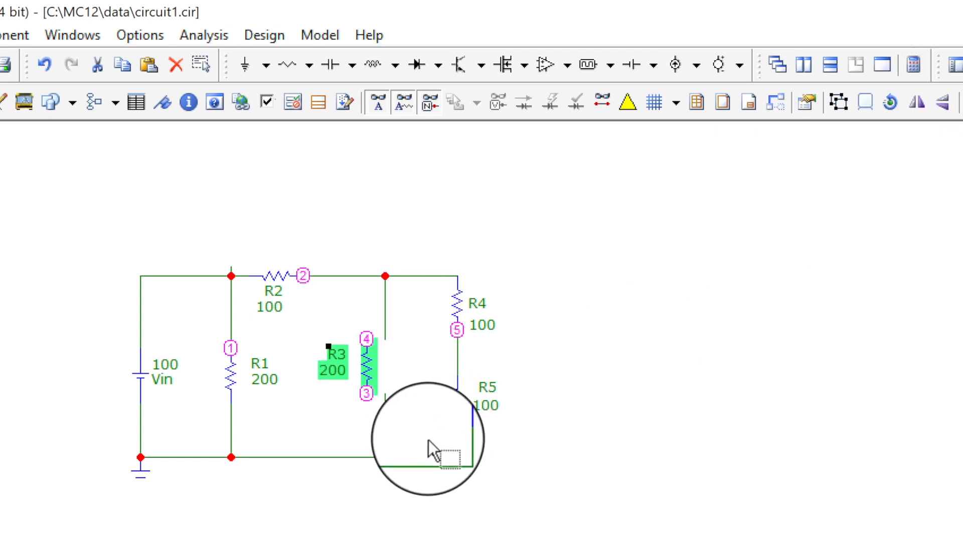
pyautogui.click(916, 103)
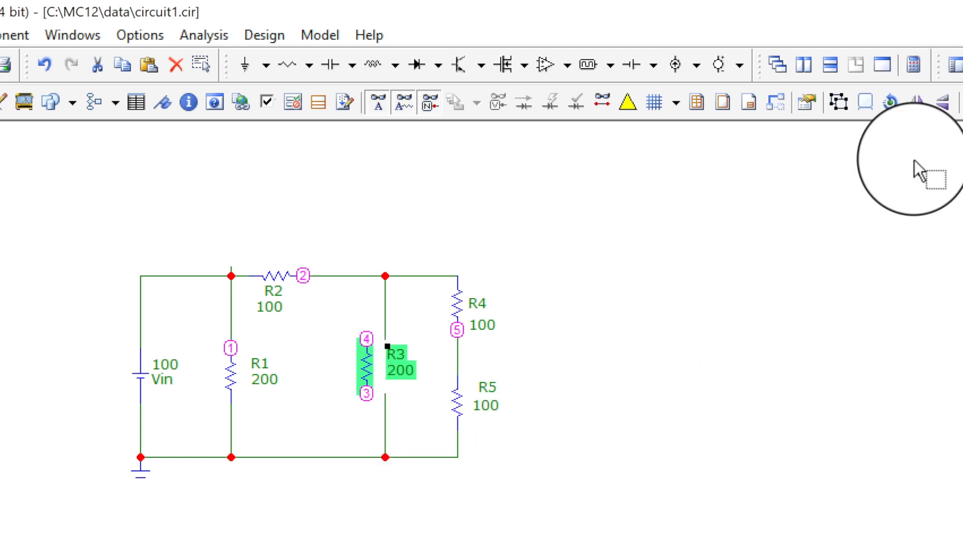
pyautogui.click(943, 103)
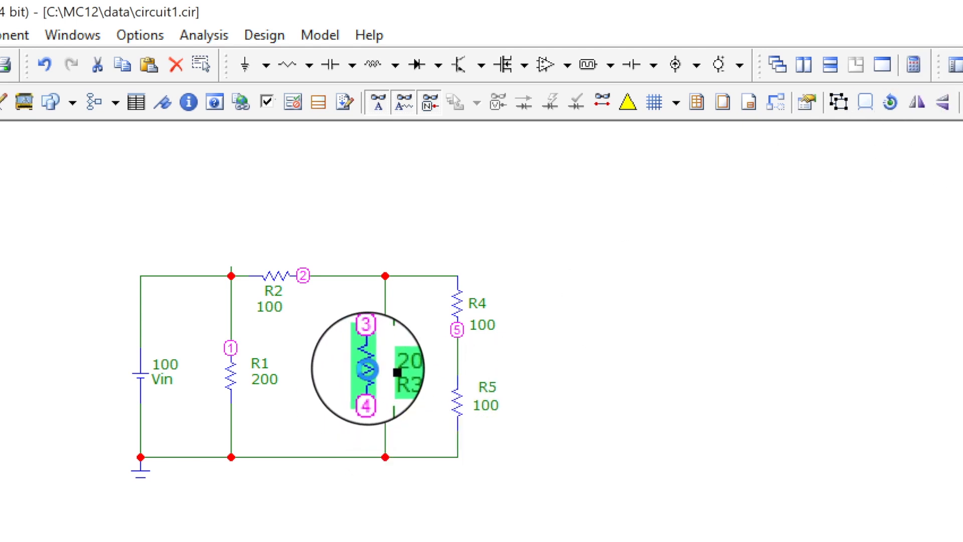
pyautogui.moveTo(367, 369); pyautogui.dragTo(383, 369)
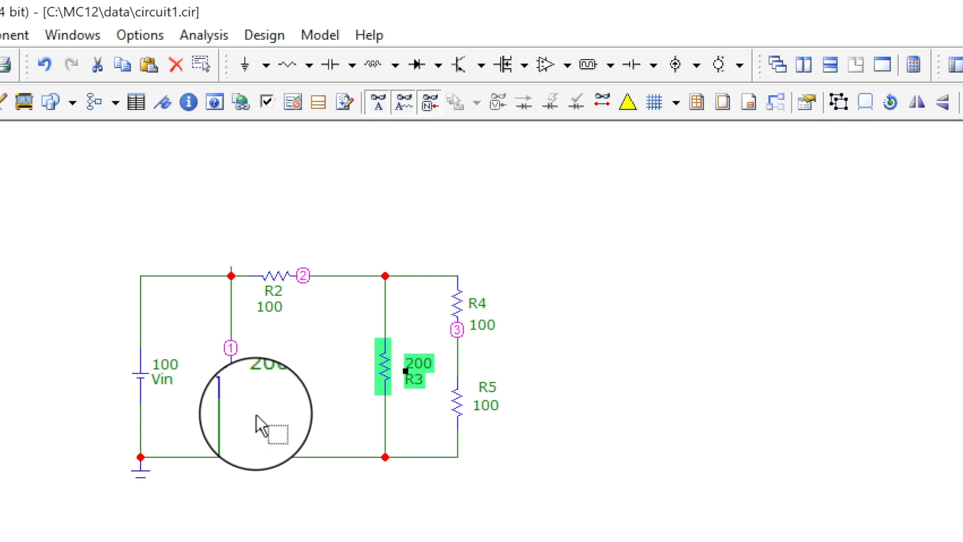
# - Move R1 off its wire, flip it vertically, place it back in the gap and deselect it
pyautogui.moveTo(228, 379); pyautogui.dragTo(257, 384)
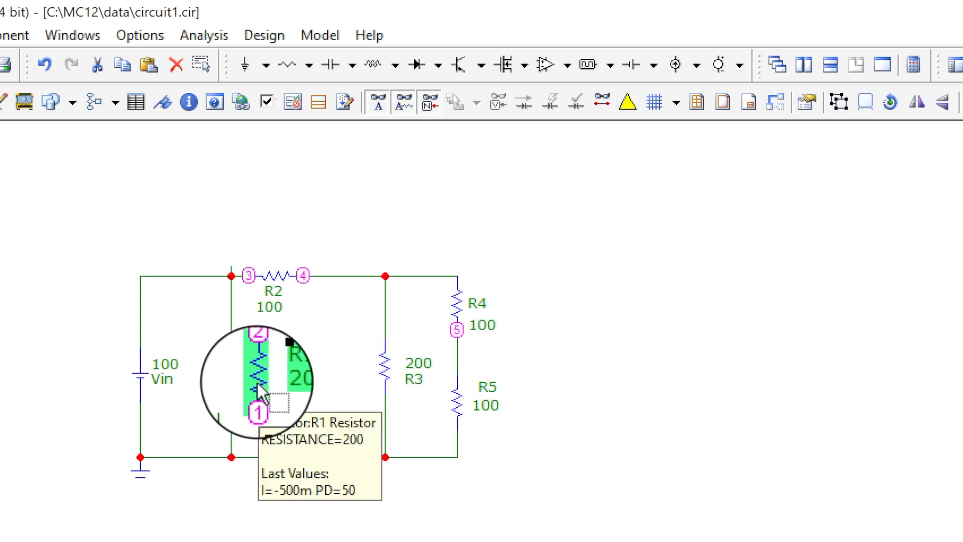
pyautogui.click(943, 103)
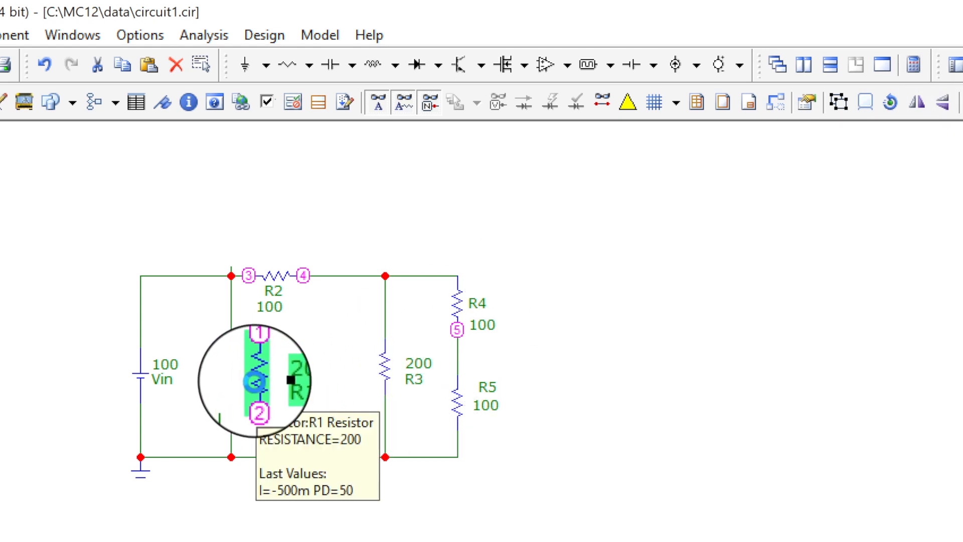
pyautogui.moveTo(256, 381); pyautogui.dragTo(234, 381)
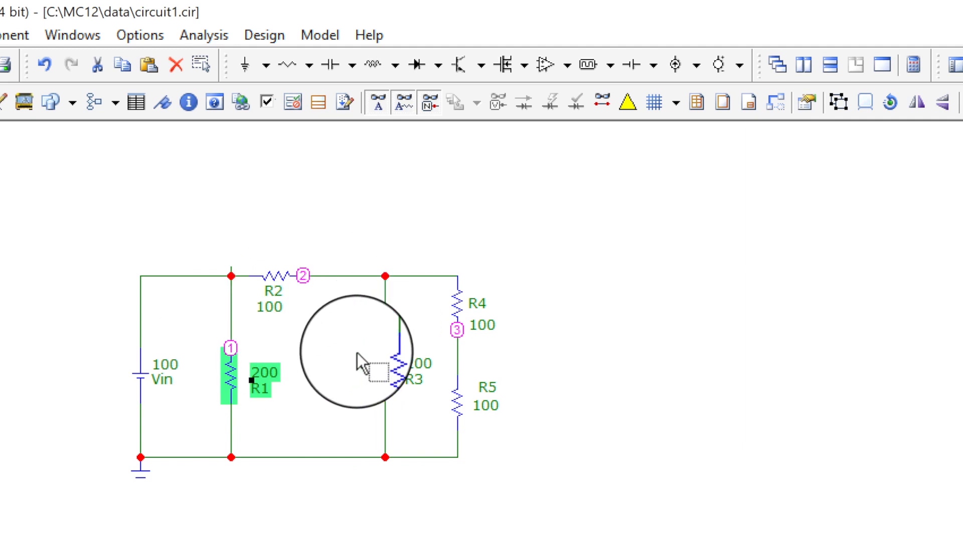
pyautogui.click(348, 392)
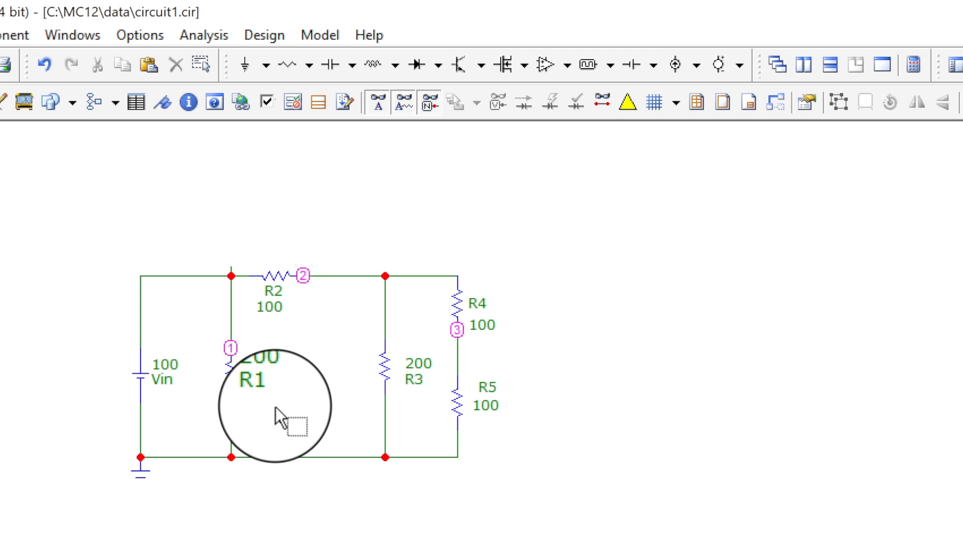
pyautogui.moveTo(225, 375)
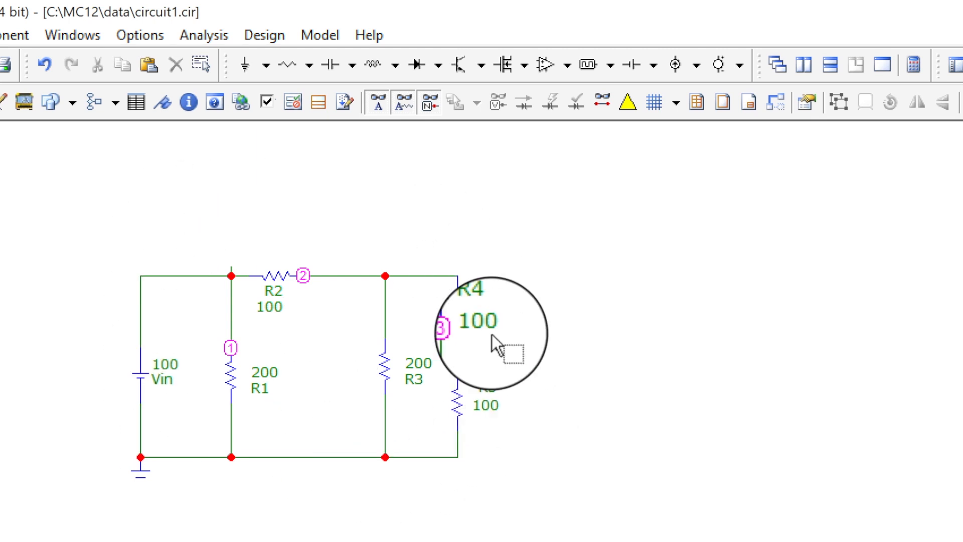
# - Start a Probe Transient analysis and plot the current of the battery Vin
pyautogui.click(204, 35)
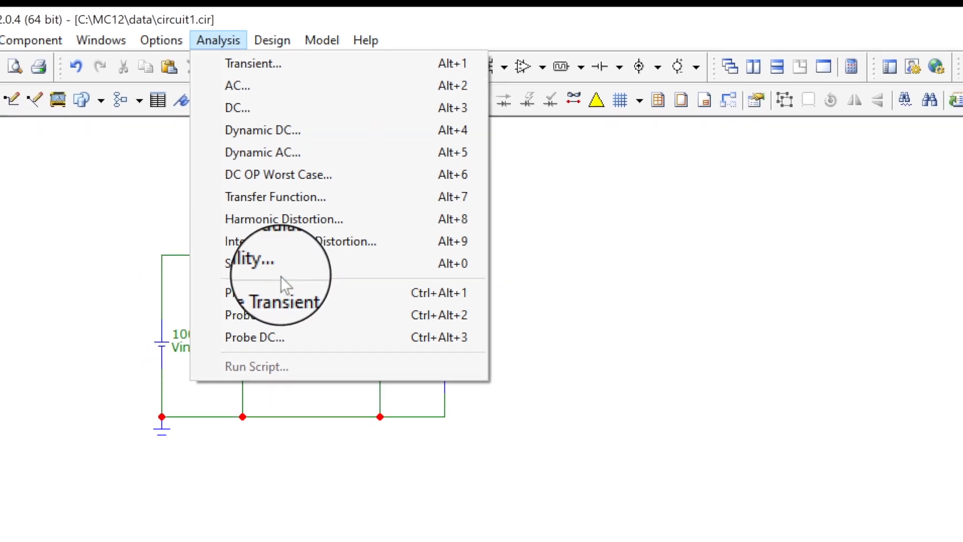
pyautogui.click(280, 293)
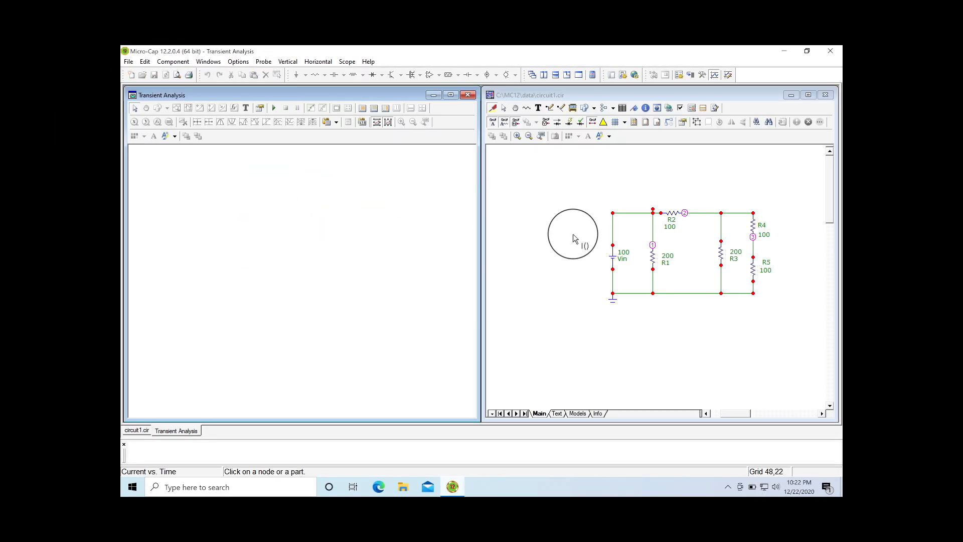
pyautogui.click(613, 260)
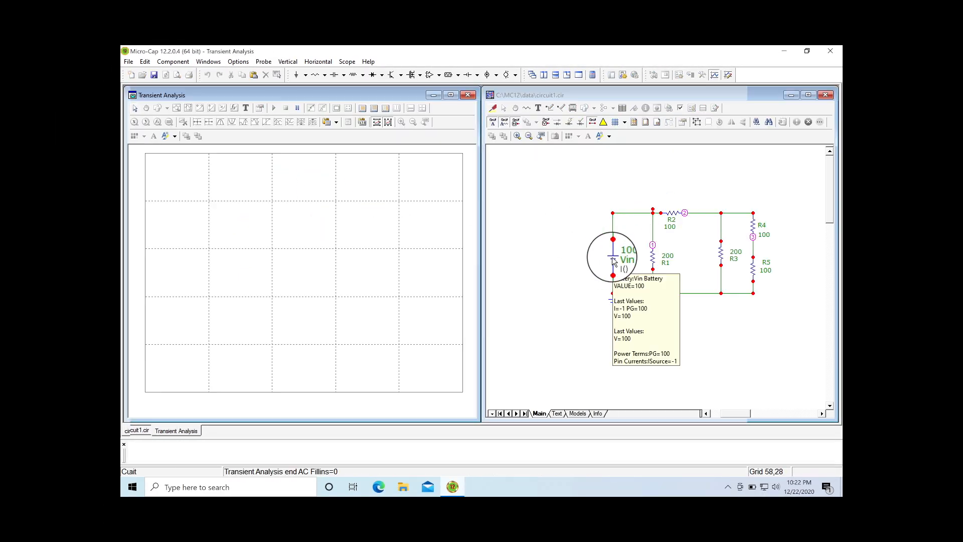
pyautogui.click(613, 259)
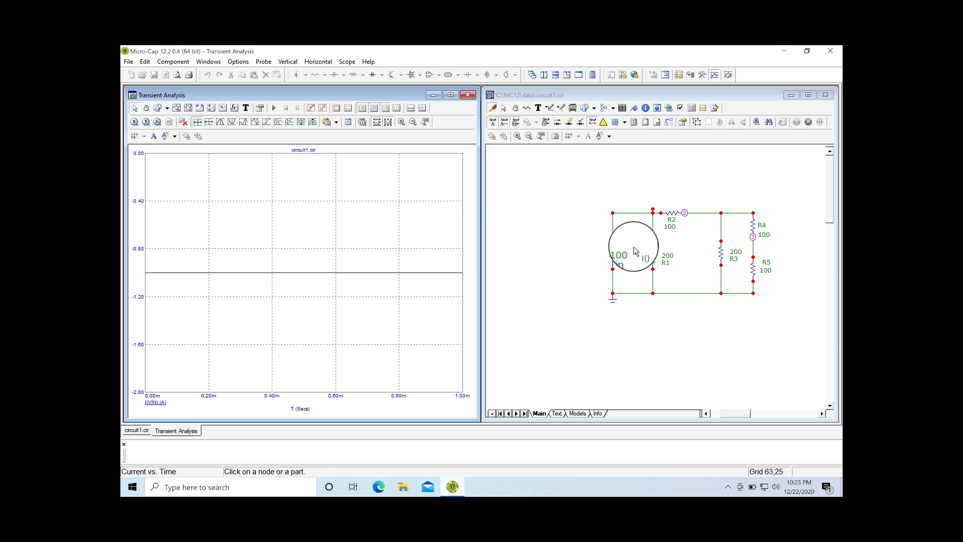
# - Add current curves for resistors R1, R2, R3, R4 and R5 to the transient plot
pyautogui.click(652, 258)
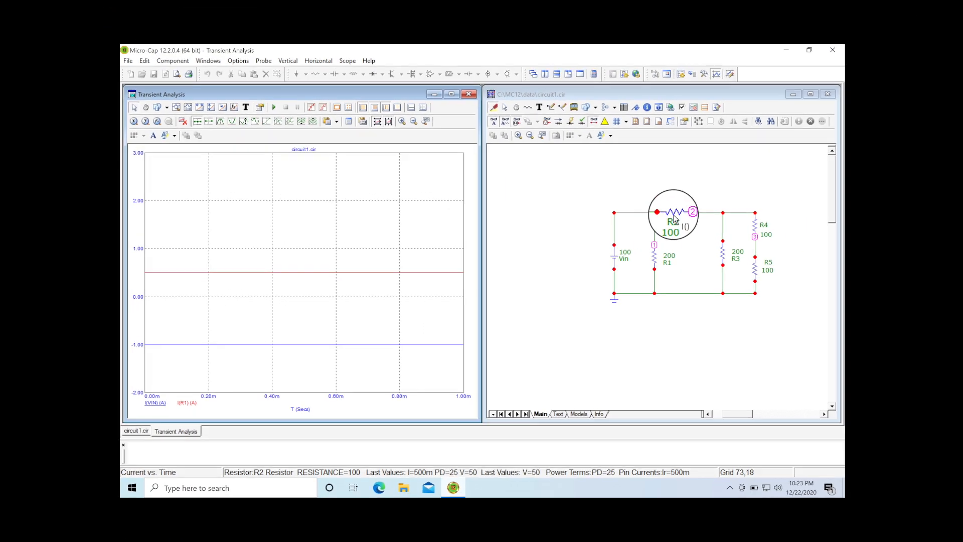
pyautogui.moveTo(673, 219)
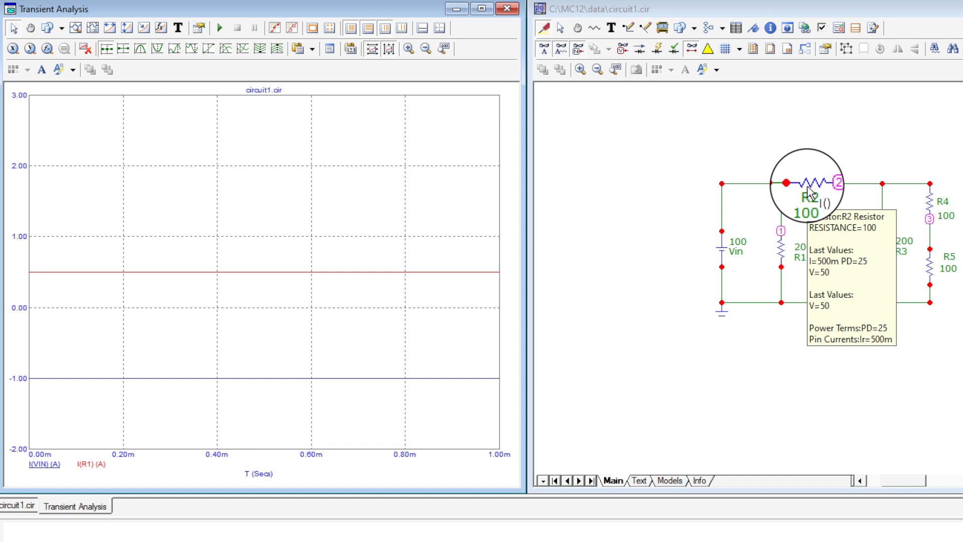
pyautogui.click(672, 218)
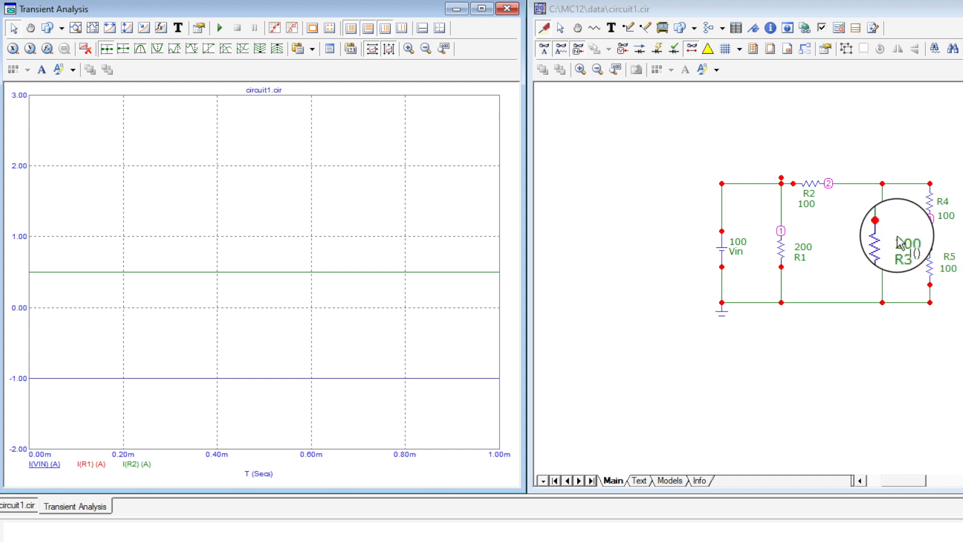
pyautogui.moveTo(885, 251)
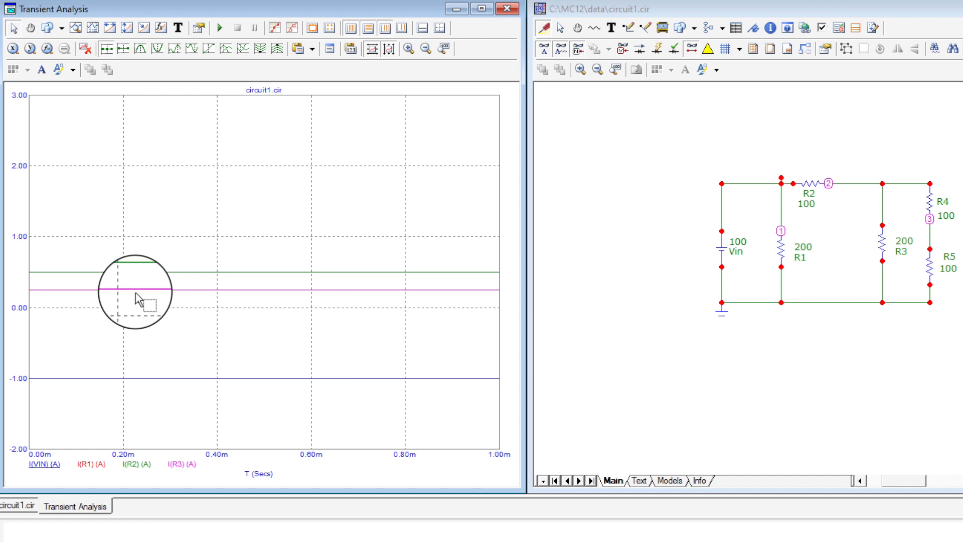
pyautogui.click(929, 207)
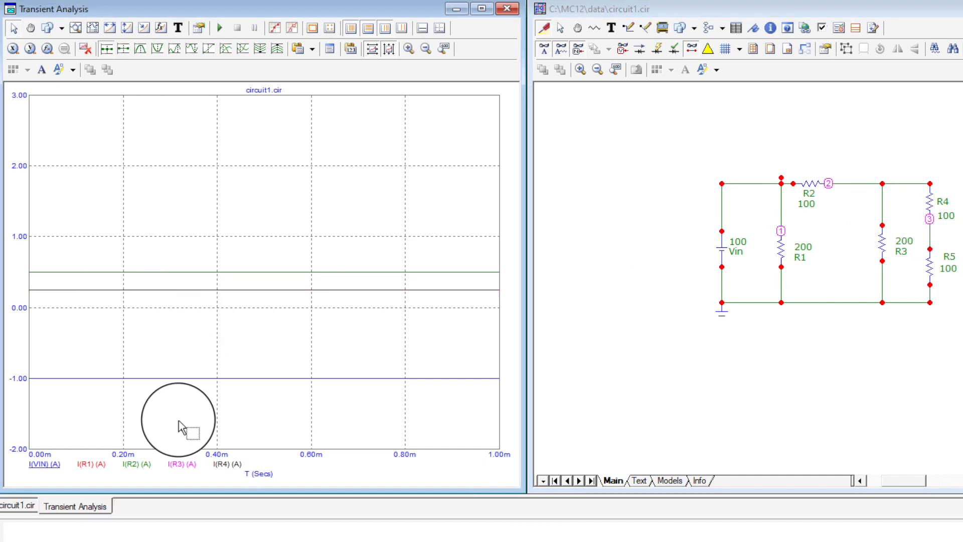
pyautogui.click(932, 274)
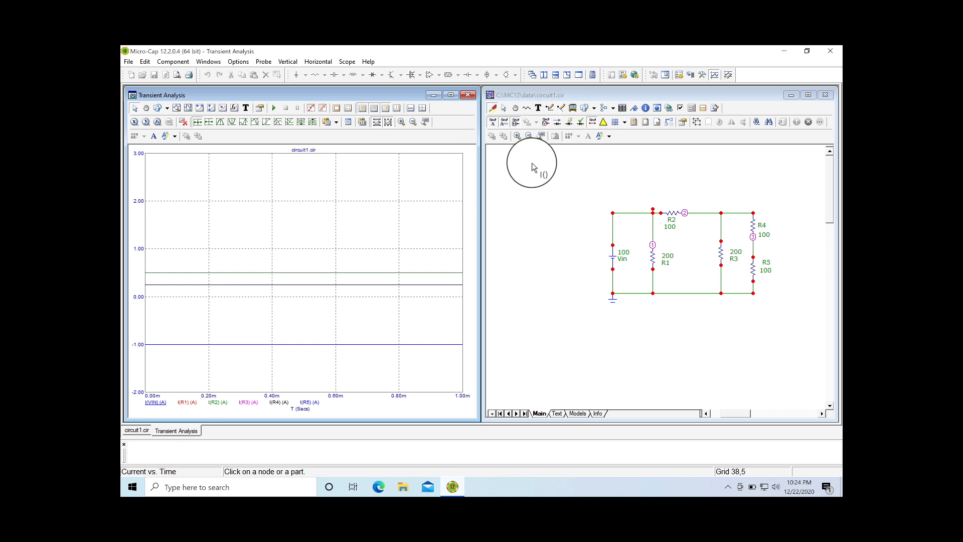
# - Set the value of the battery Vin to 1000 in the schematic beside the plot
pyautogui.click(504, 107)
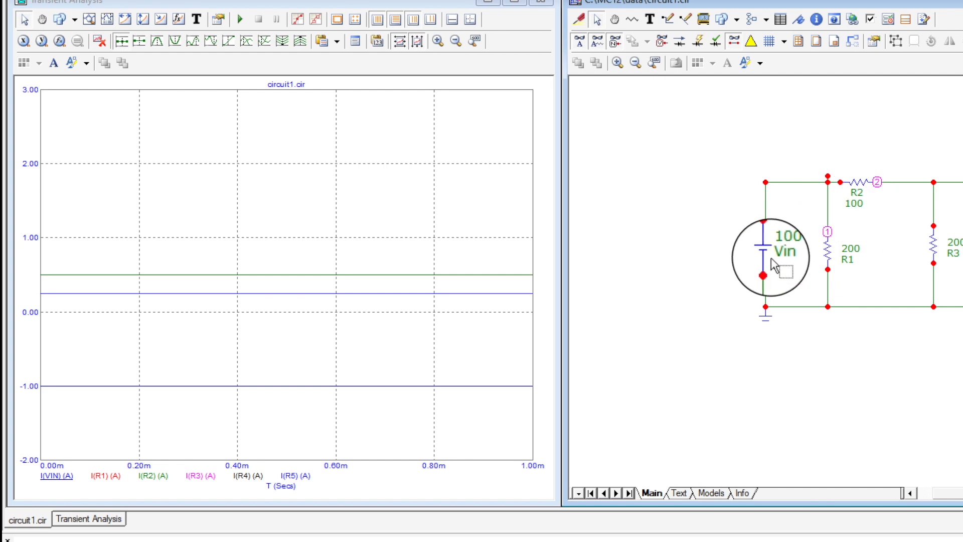
pyautogui.doubleClick(783, 243)
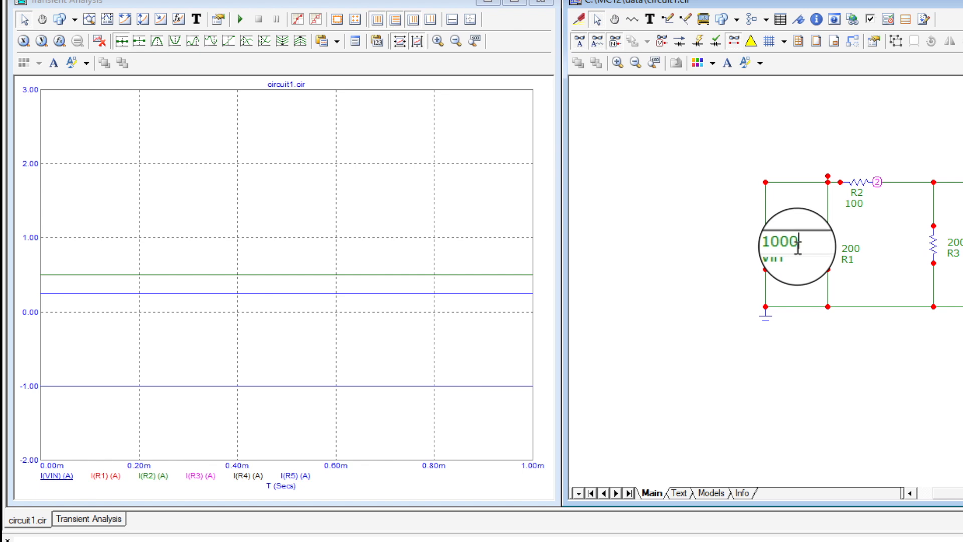
pyautogui.press('Return')
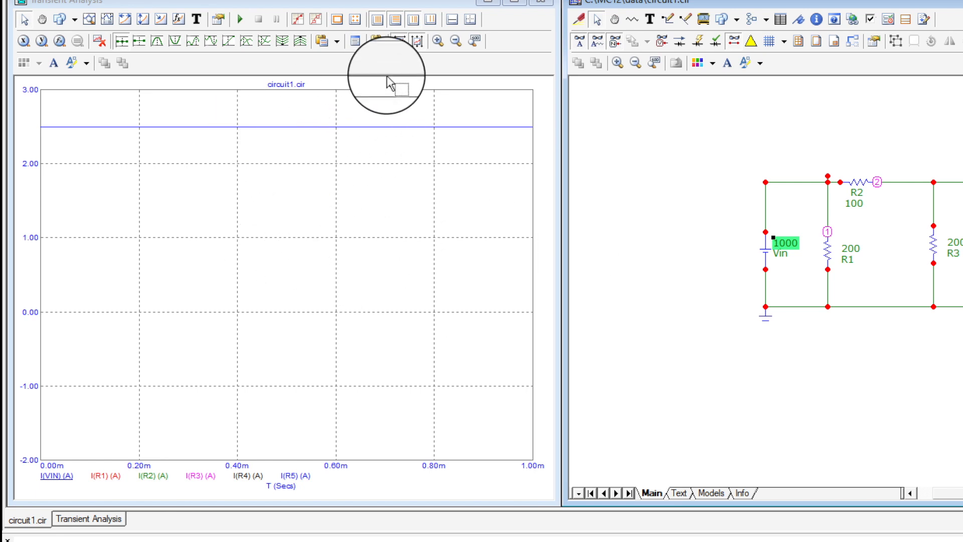
# - Zoom the transient plot out twice, and zoom in on a region enclosing the resistor current curves
pyautogui.click(456, 42)
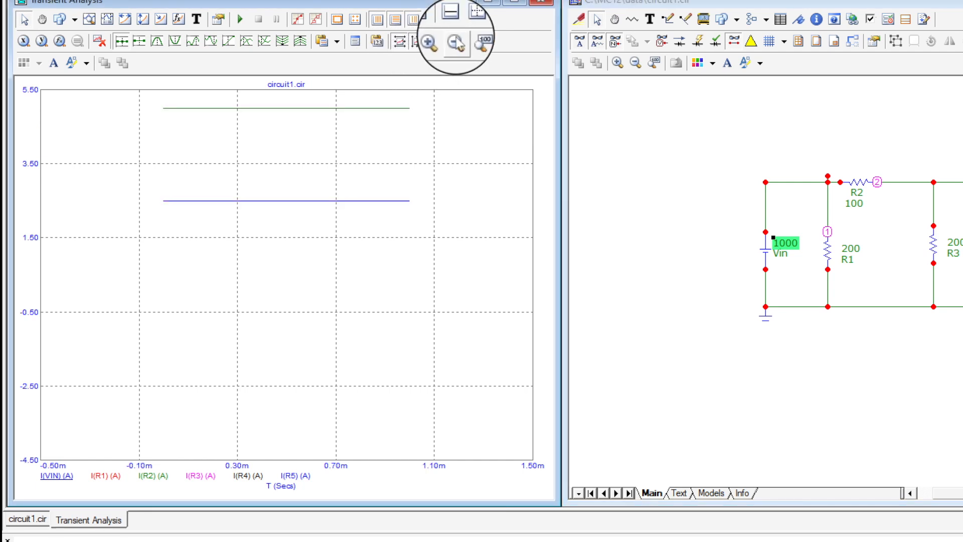
pyautogui.click(456, 42)
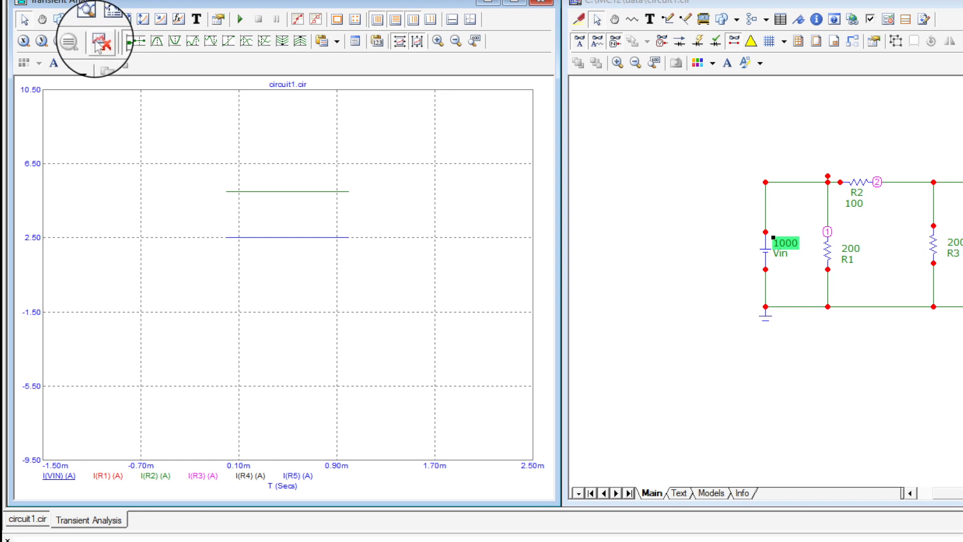
pyautogui.click(90, 20)
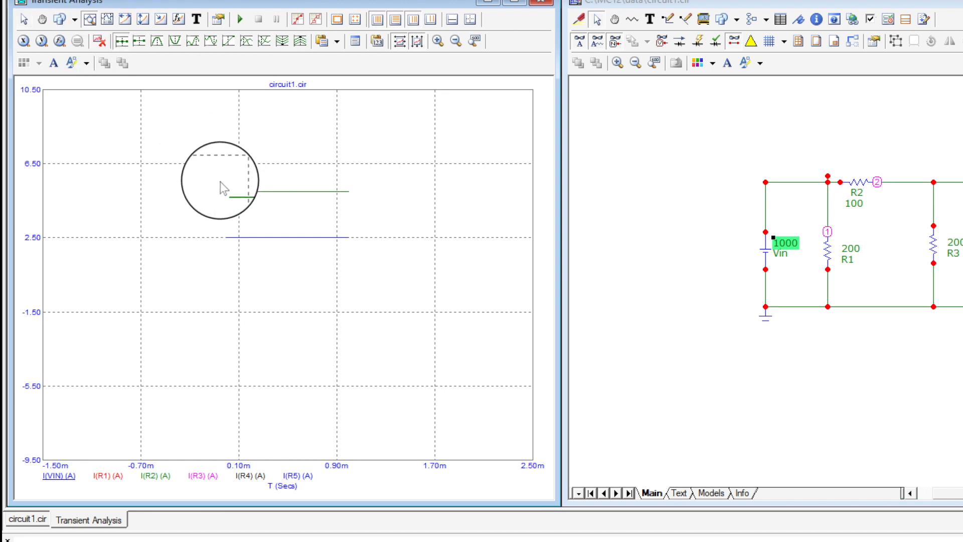
pyautogui.moveTo(219, 181); pyautogui.dragTo(358, 247)
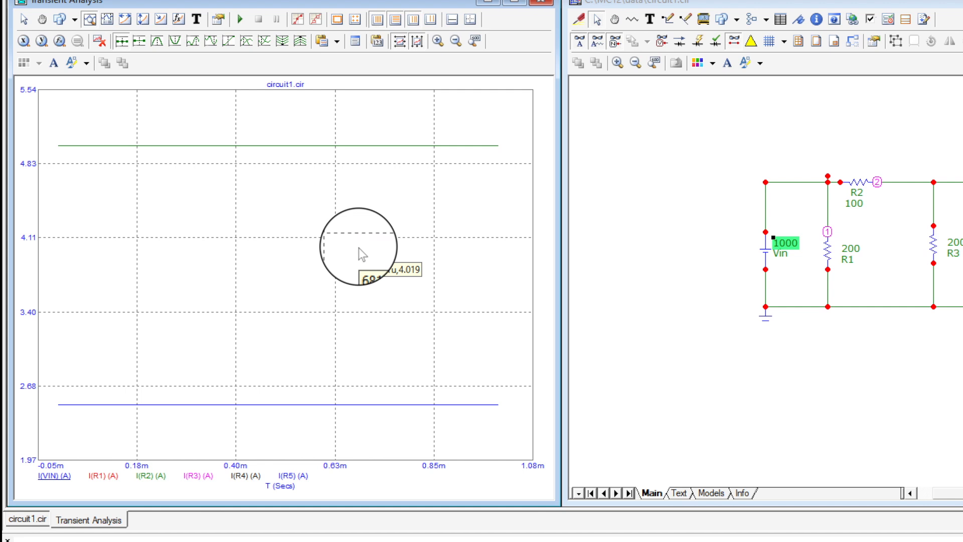
# - Select the R3 current curve in the plot legend, and display both data points and tokens on the plotted curves
pyautogui.click(95, 475)
pyautogui.click(199, 478)
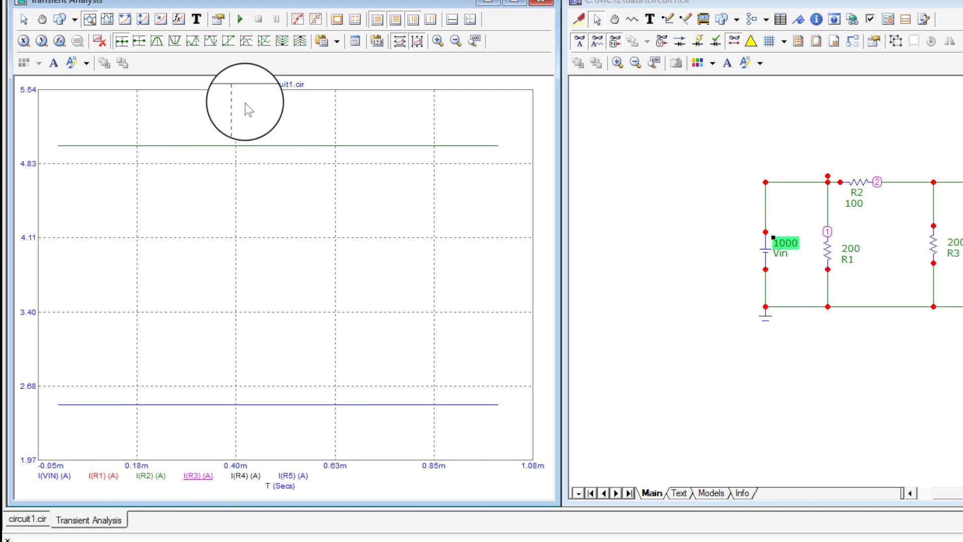
pyautogui.click(298, 21)
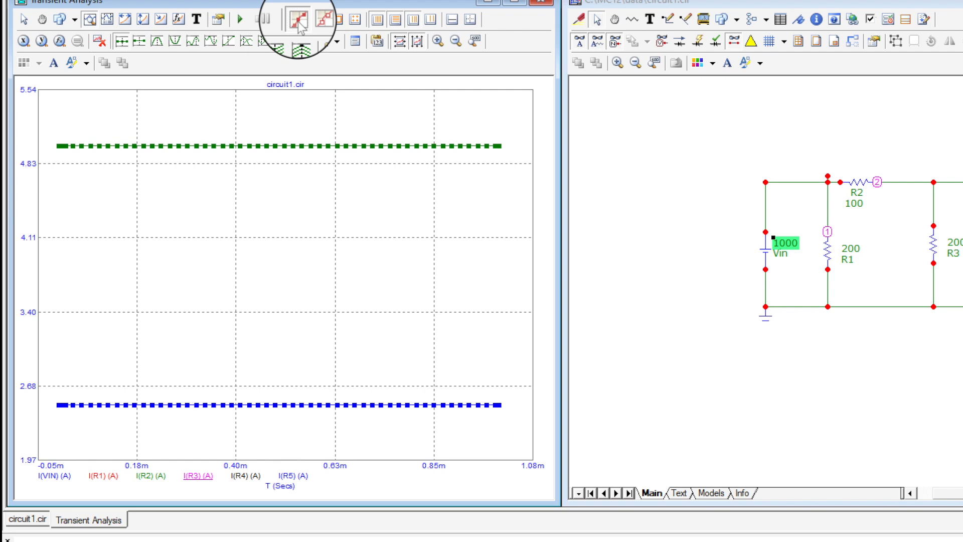
pyautogui.click(299, 24)
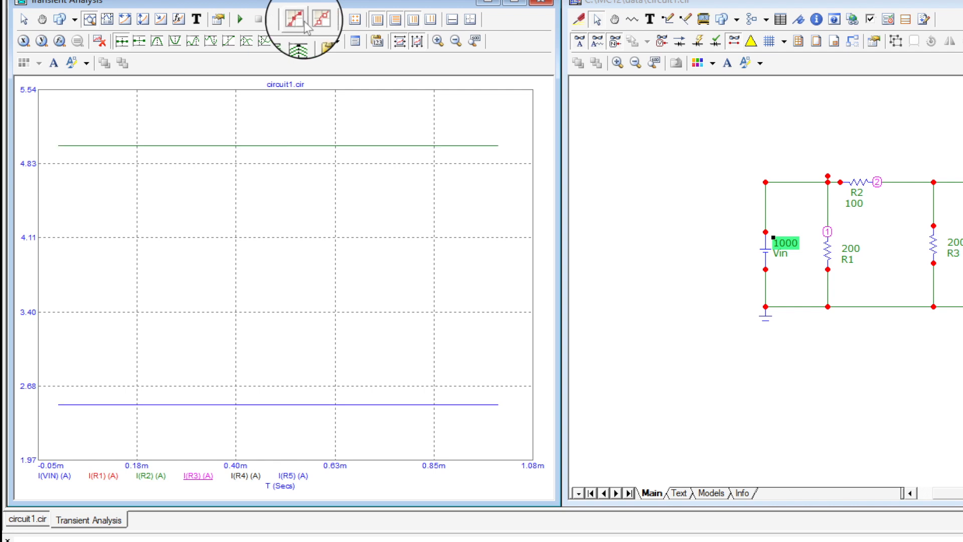
pyautogui.click(316, 22)
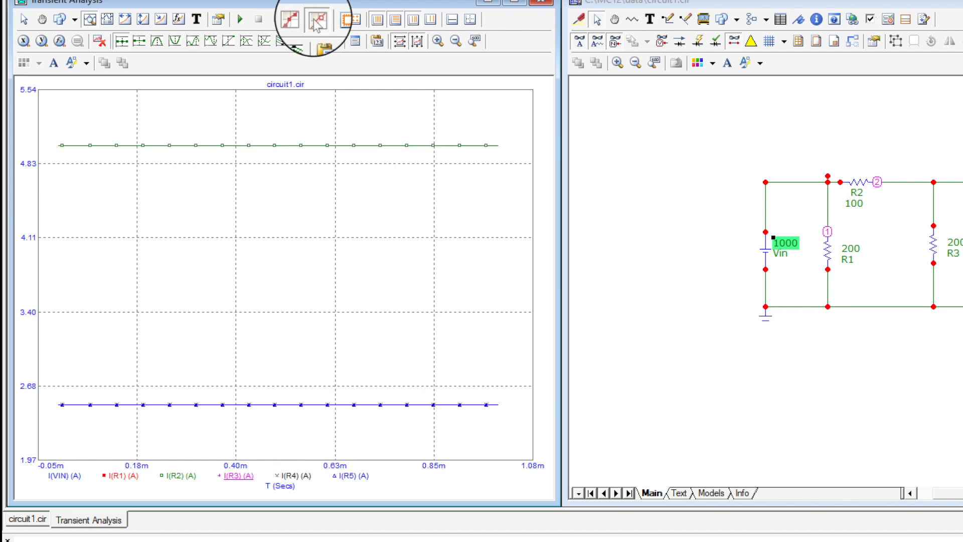
pyautogui.click(300, 24)
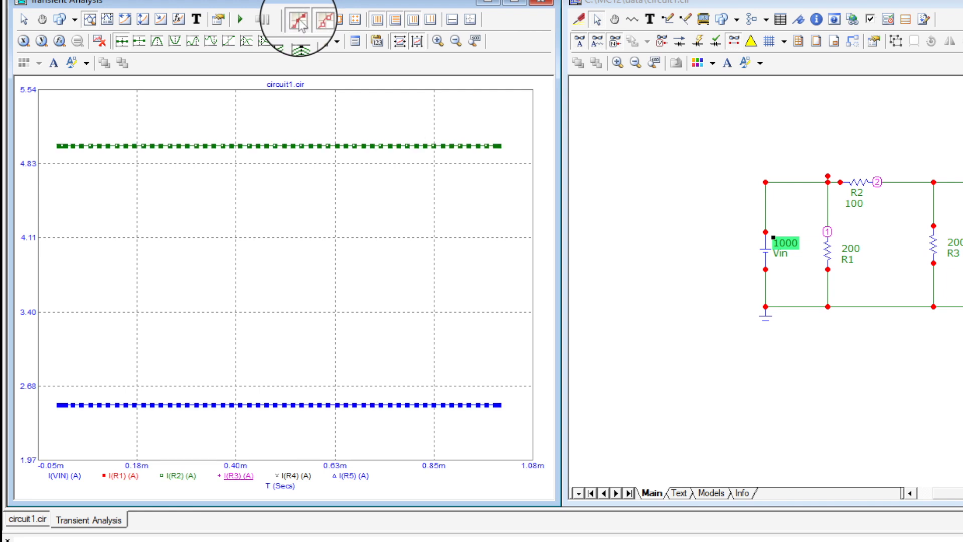
pyautogui.click(299, 24)
pyautogui.click(316, 22)
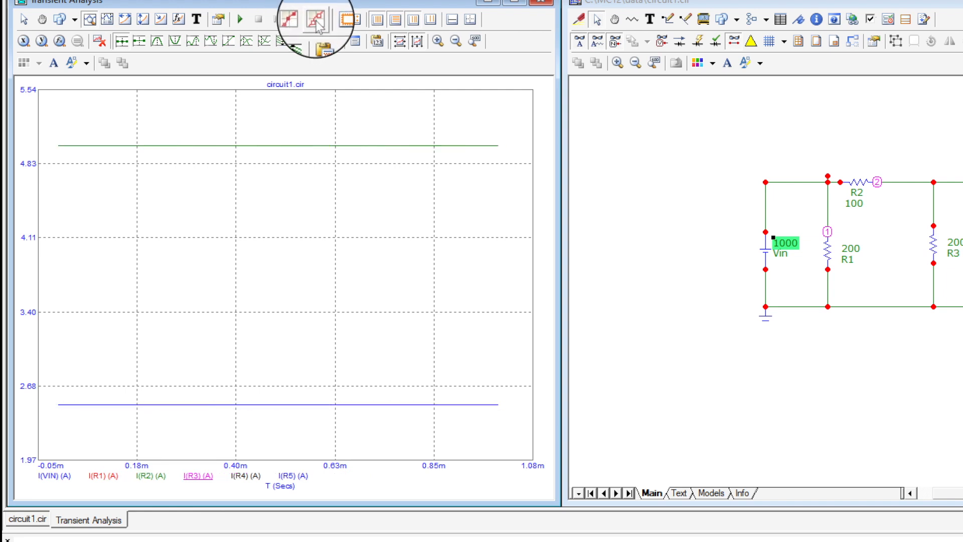
pyautogui.click(317, 23)
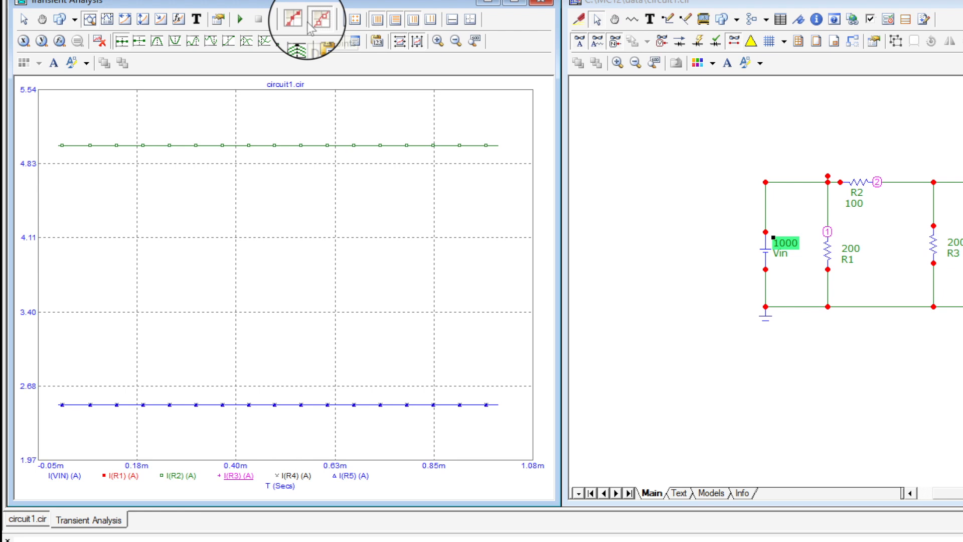
pyautogui.click(301, 22)
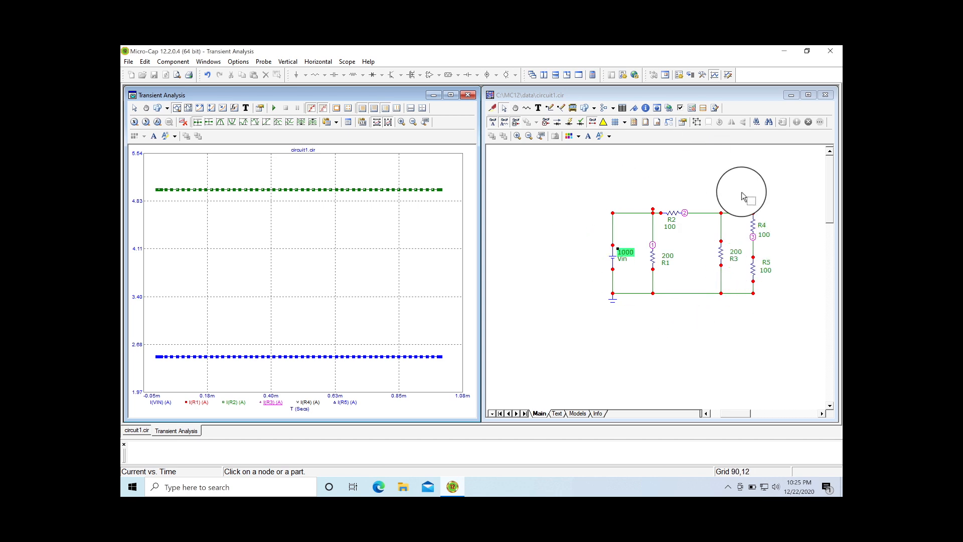
# - Close the transient analysis and return to the circuit1 schematic
pyautogui.click(467, 95)
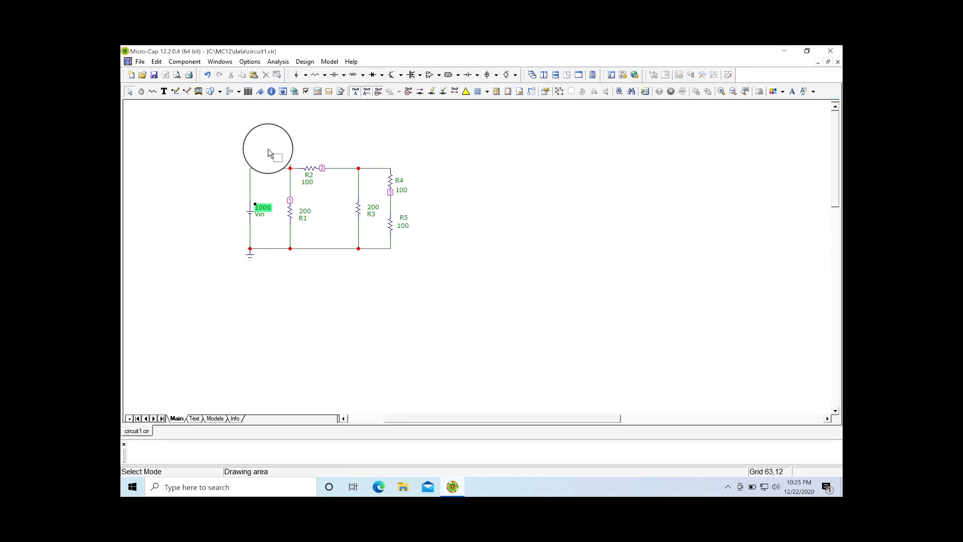
pyautogui.click(381, 220)
pyautogui.click(313, 322)
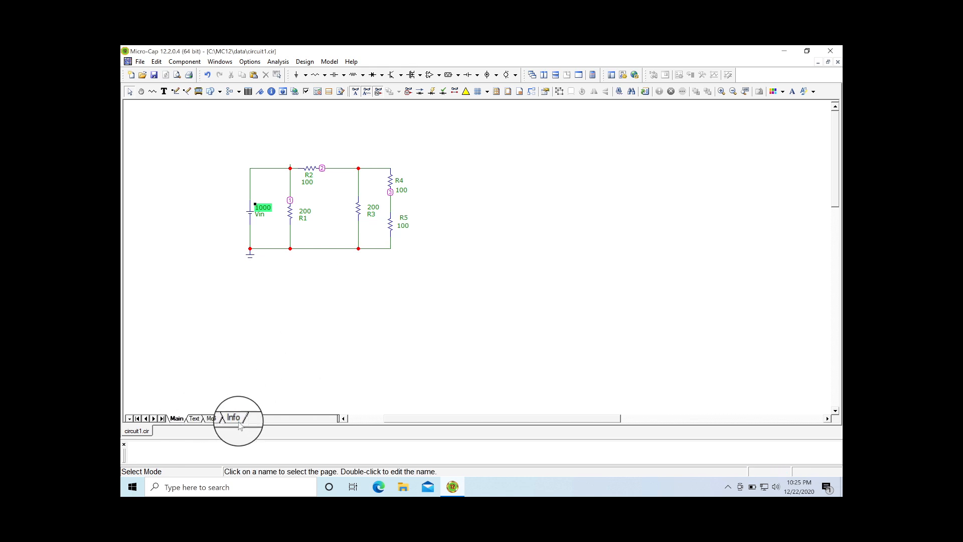
# - Examine the circuit's Text, Models and Info pages, and return to the Main schematic page
pyautogui.click(196, 421)
pyautogui.click(215, 420)
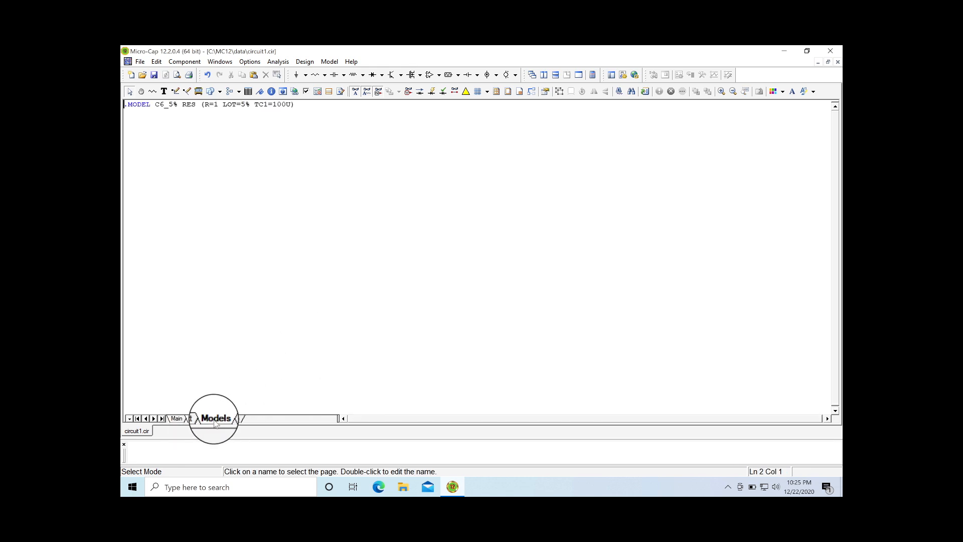
pyautogui.click(238, 422)
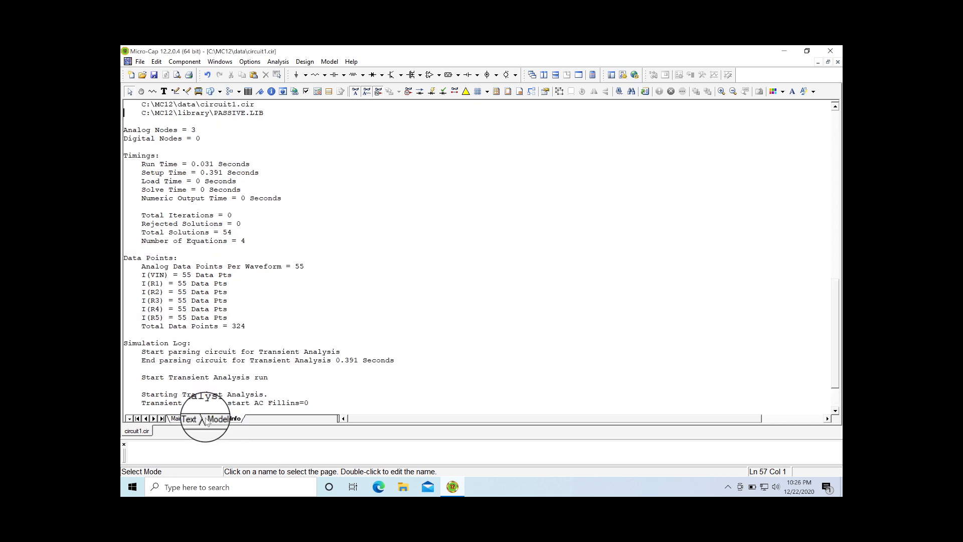
pyautogui.click(185, 420)
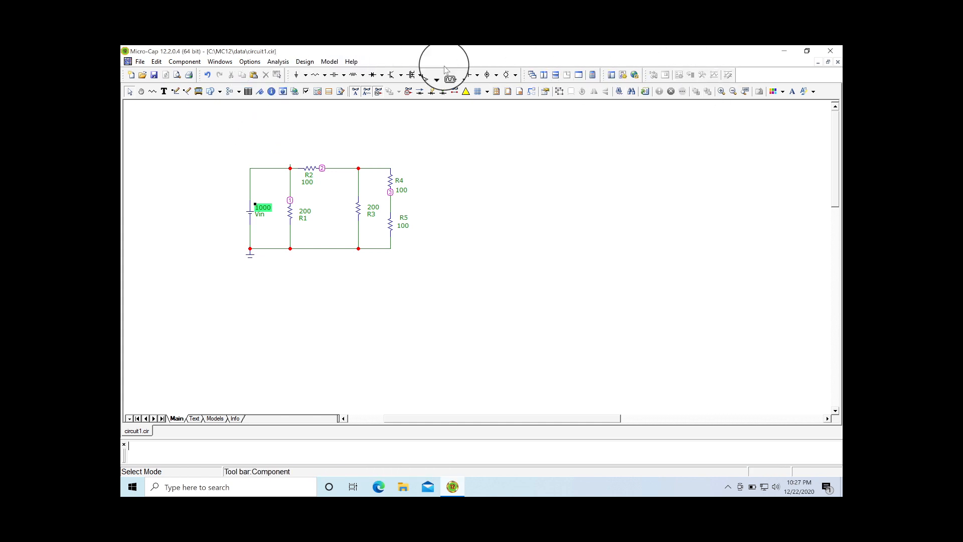
pyautogui.click(248, 91)
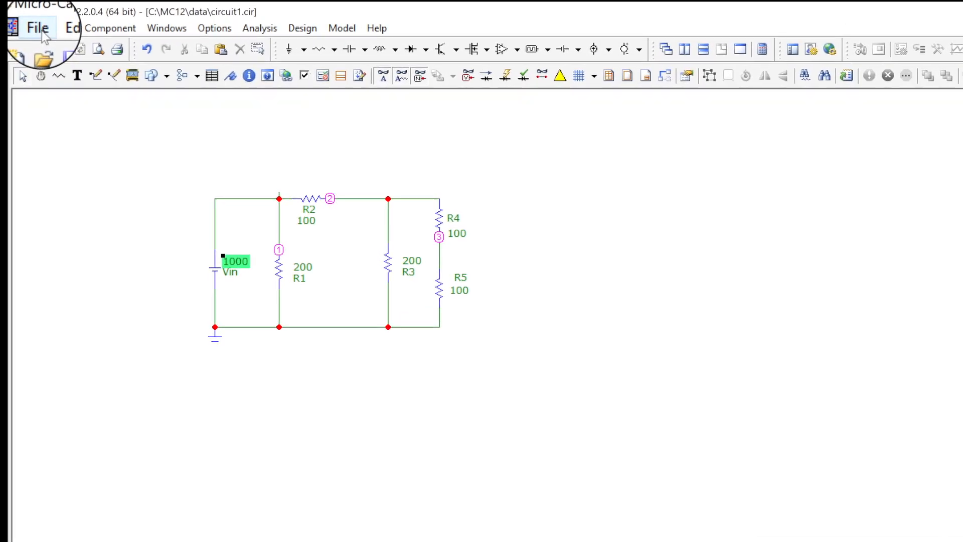
# - Save the schematic under the new file name KissAnalog Intro in the DATA folder
pyautogui.click(41, 31)
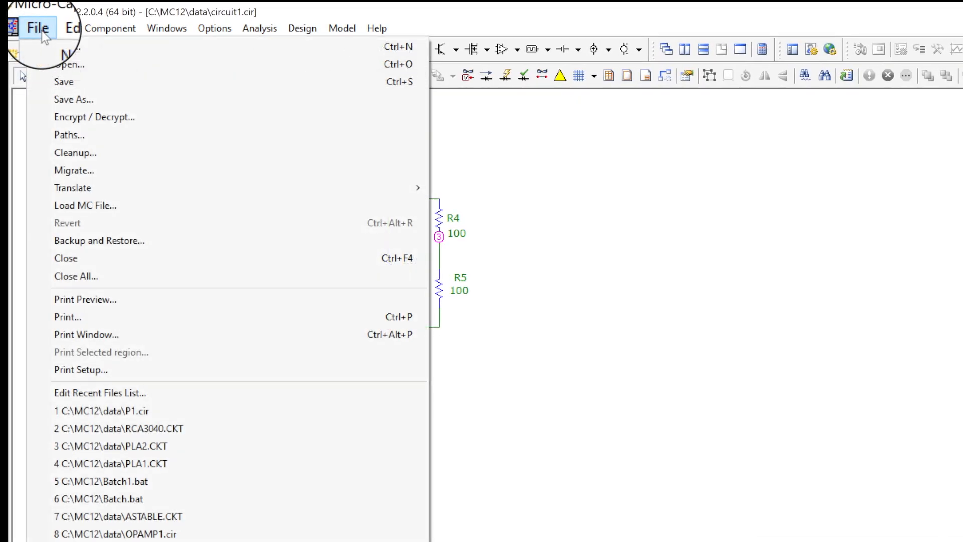
pyautogui.click(76, 100)
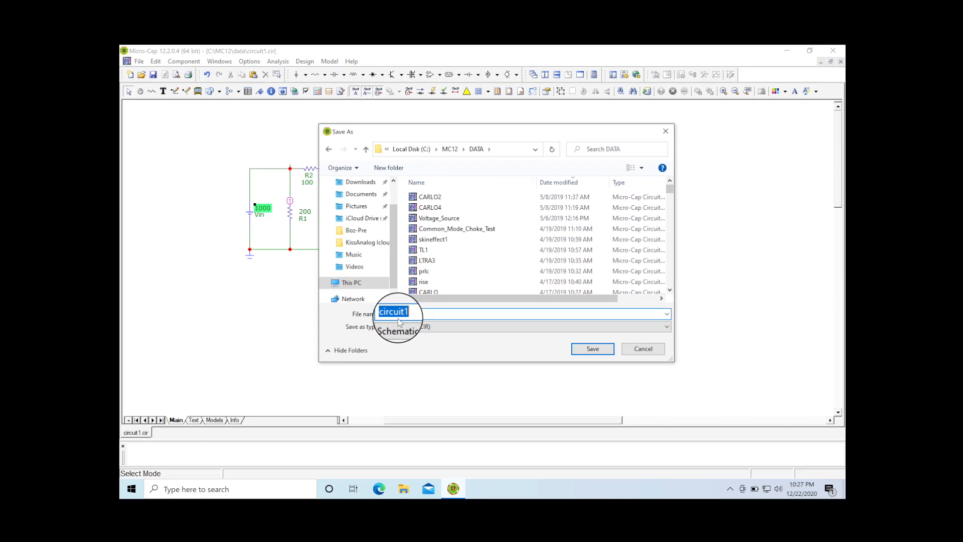
pyautogui.write('KissAnalgo')
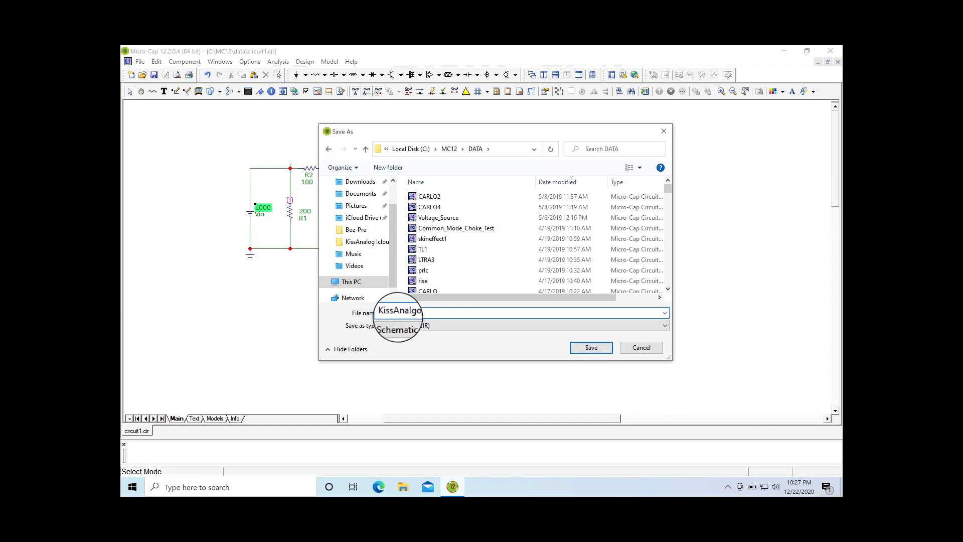
pyautogui.press('BackSpace')
pyautogui.press('BackSpace')
pyautogui.write('og Cur')
pyautogui.click(590, 349)
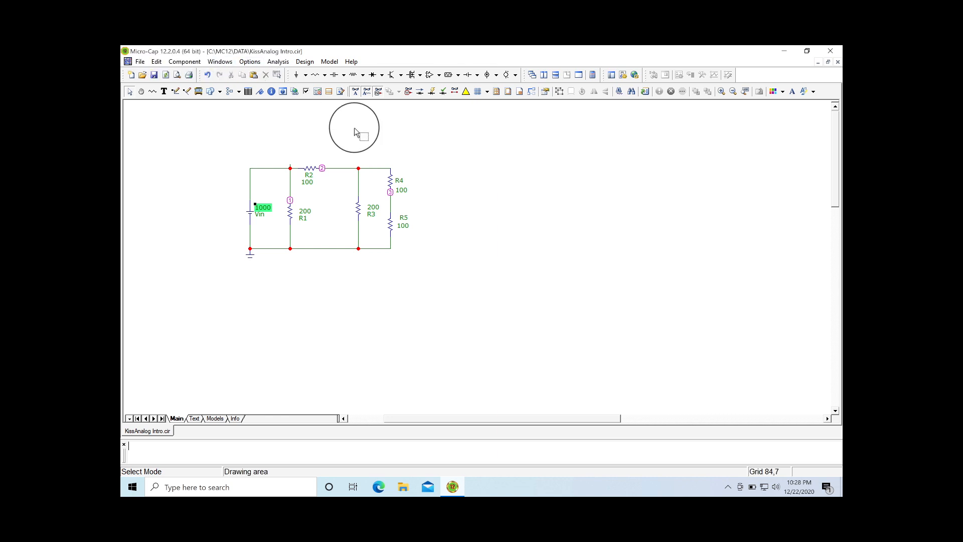
# - Check for Micro-Cap updates and enable Auto Check For Updates
pyautogui.click(351, 61)
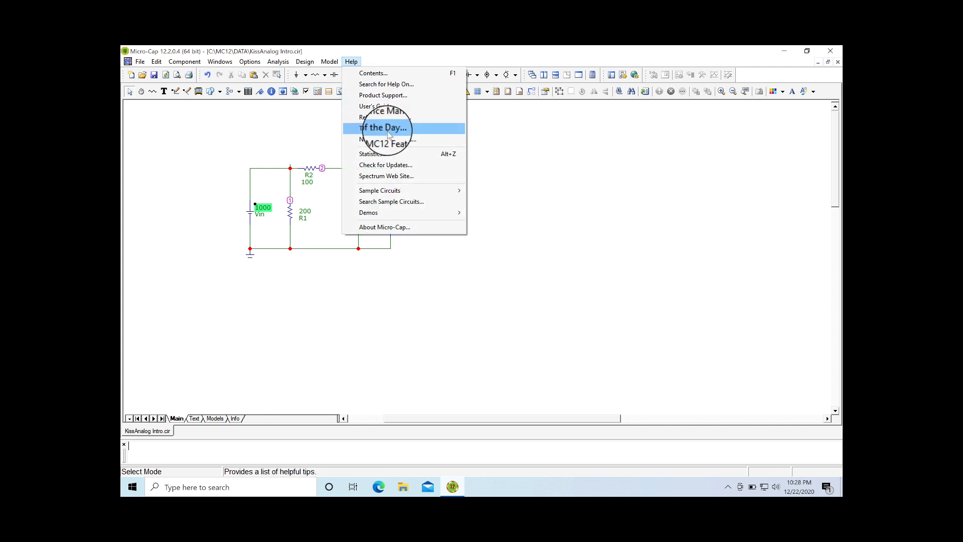
pyautogui.click(389, 165)
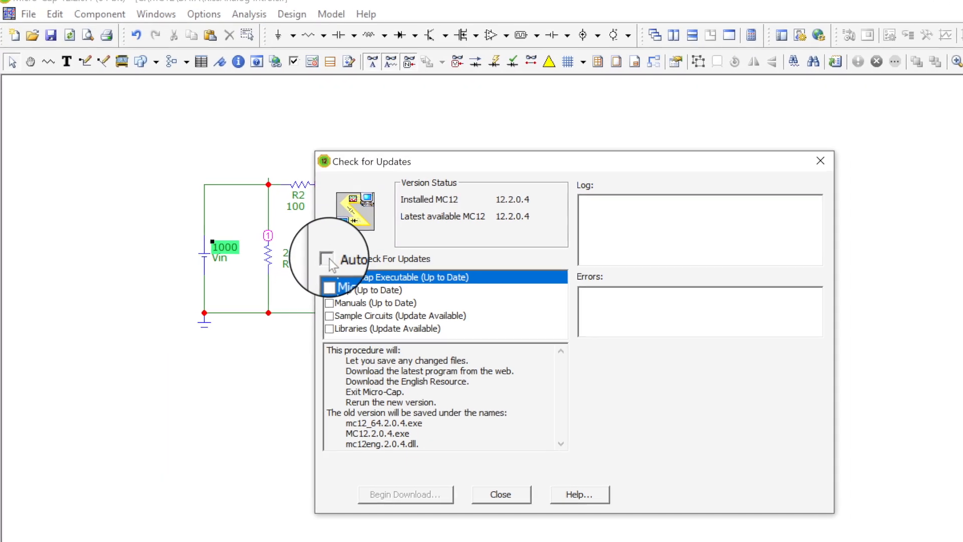
pyautogui.click(327, 216)
# - Mark the Micro-Cap Executable, Help, Manuals, Sample Circuits and Libraries for updating, and close the update check without downloading
pyautogui.click(328, 227)
pyautogui.click(329, 297)
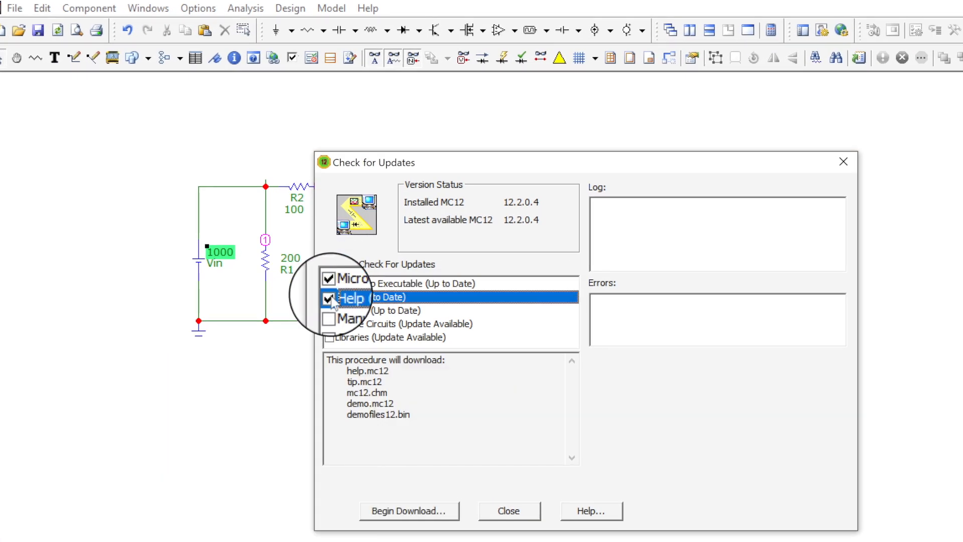
pyautogui.click(329, 310)
pyautogui.click(329, 324)
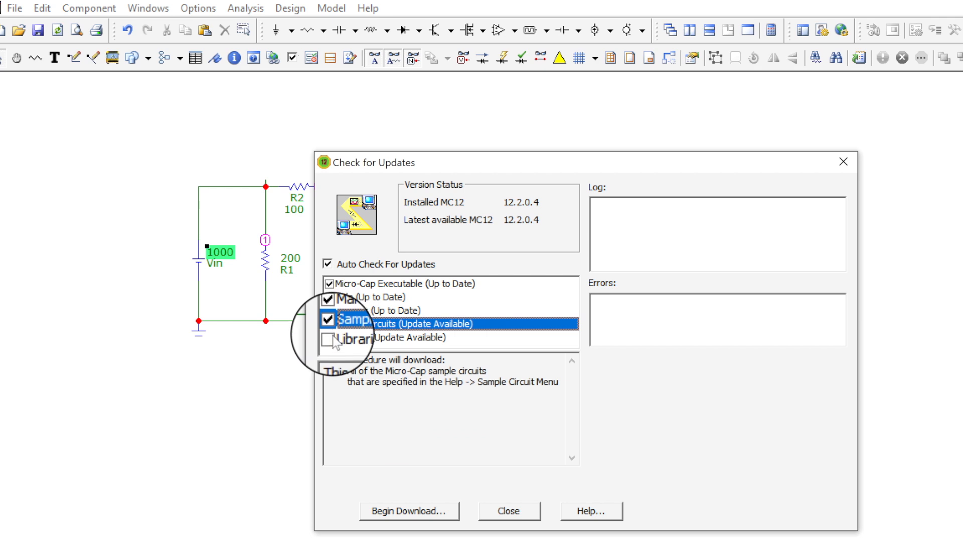
pyautogui.click(329, 337)
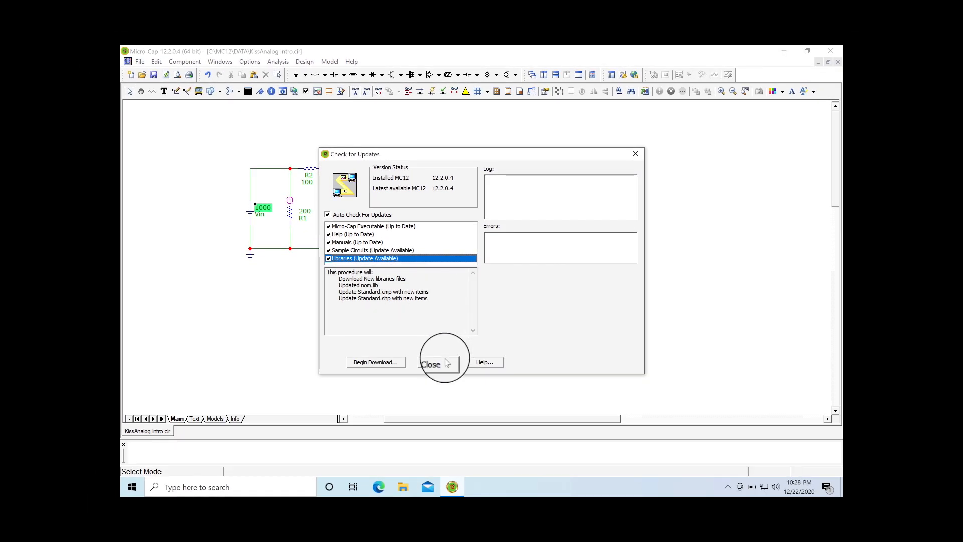
pyautogui.click(445, 363)
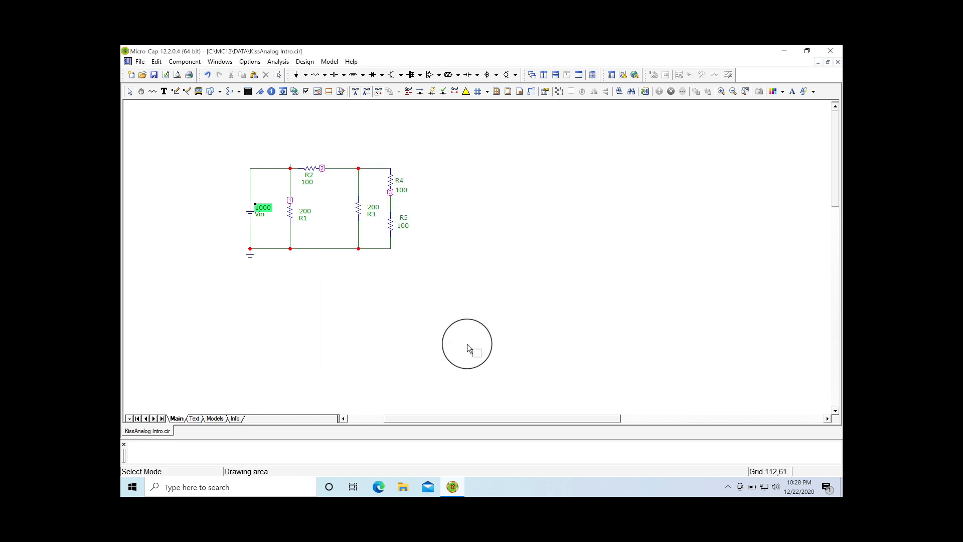